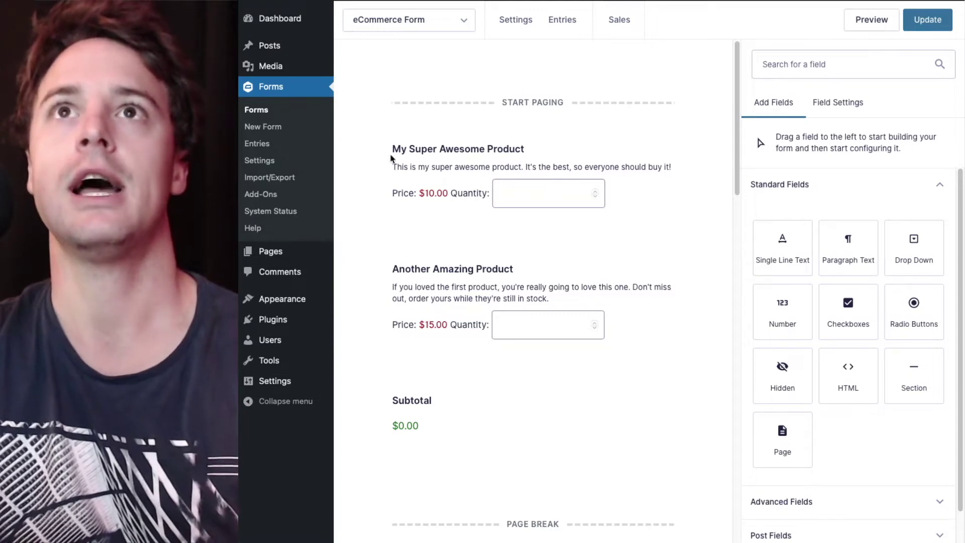
Scroll down through the form and back up to review its fields
scroll(391, 158, "down", 1)
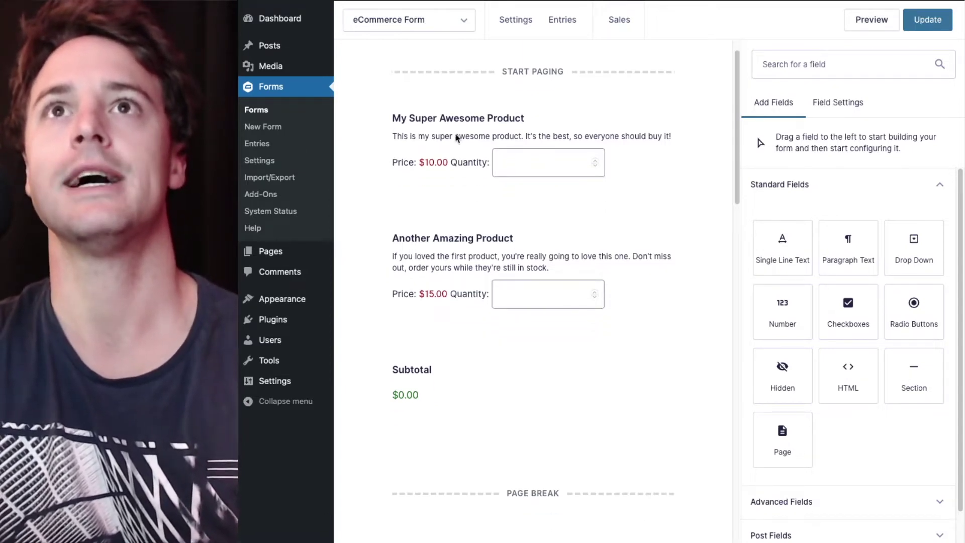
scroll(409, 296, "down", 2)
scroll(409, 297, "down", 10)
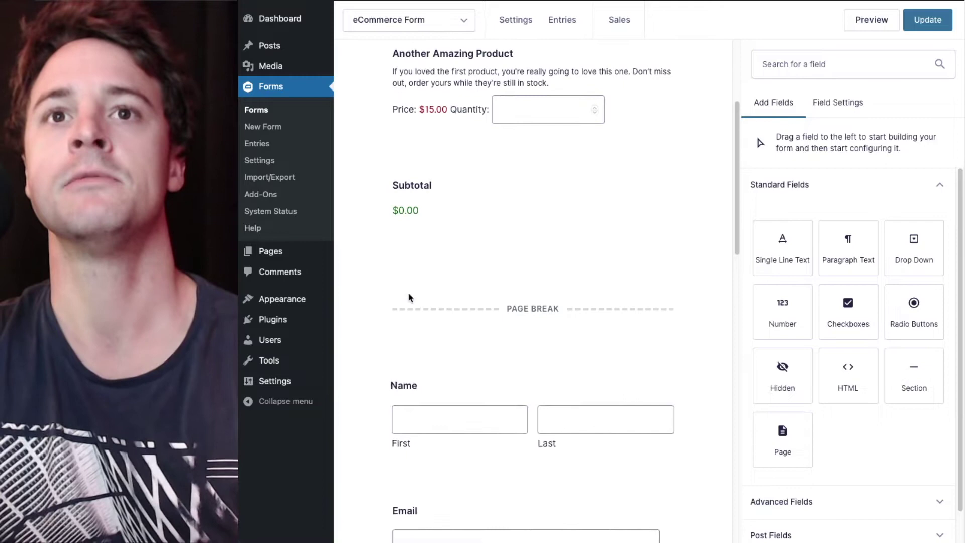
scroll(368, 334, "down", 9)
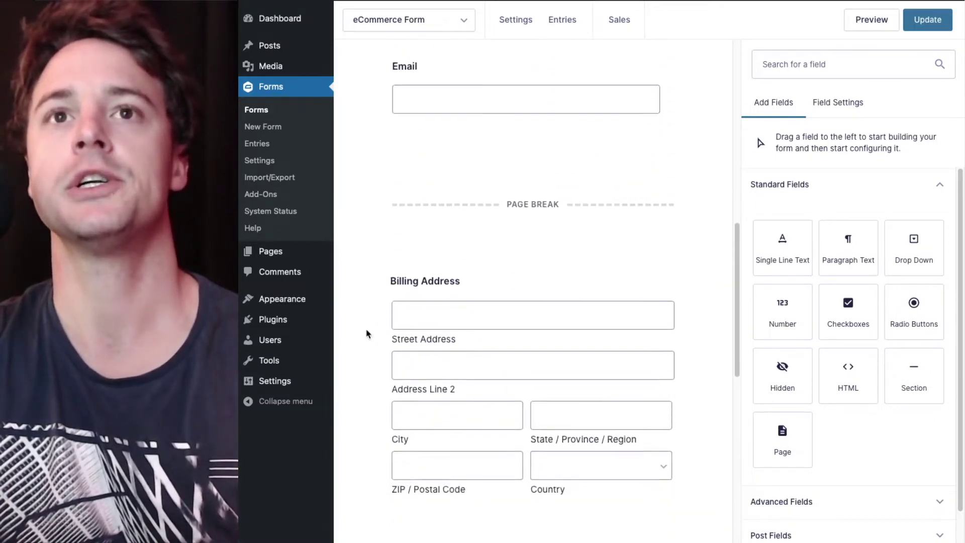
scroll(367, 334, "down", 8)
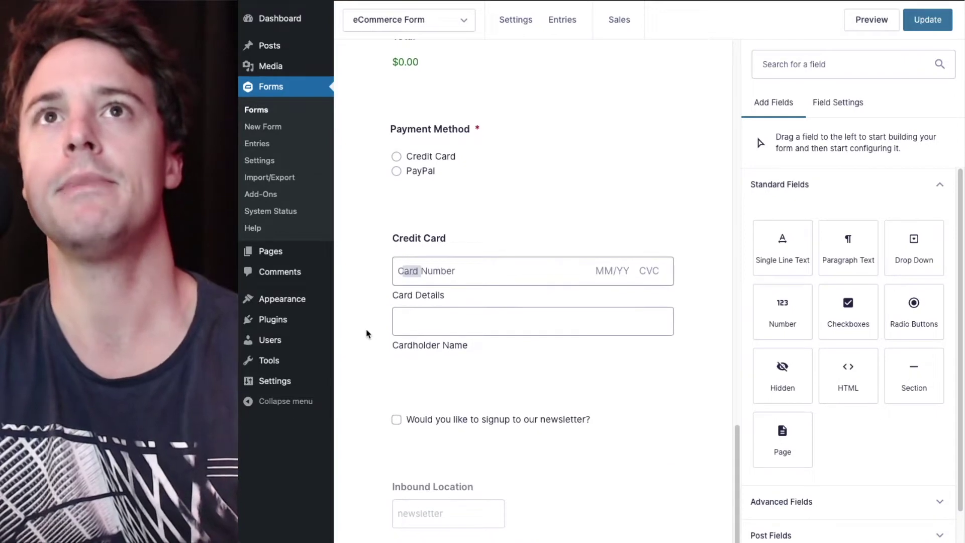
scroll(368, 334, "down", 2)
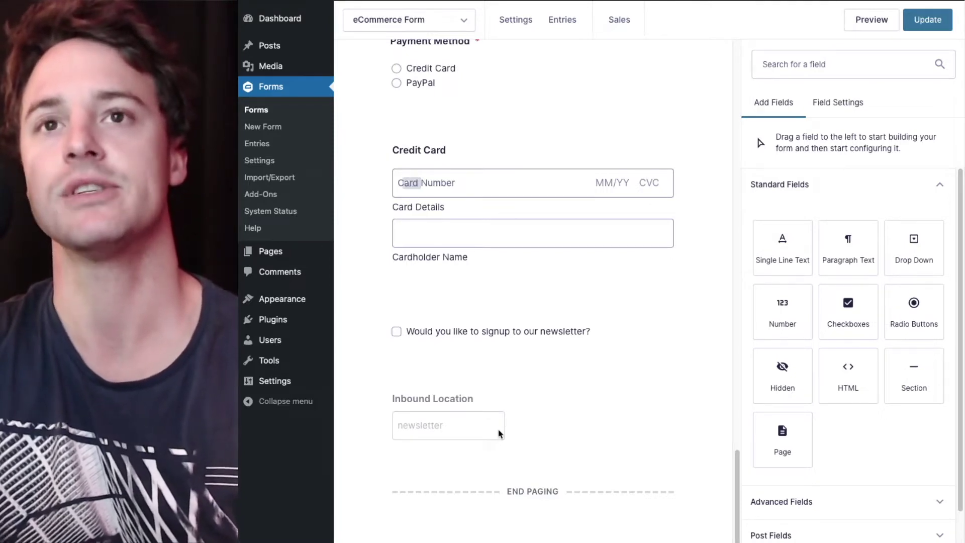
scroll(499, 433, "up", 15)
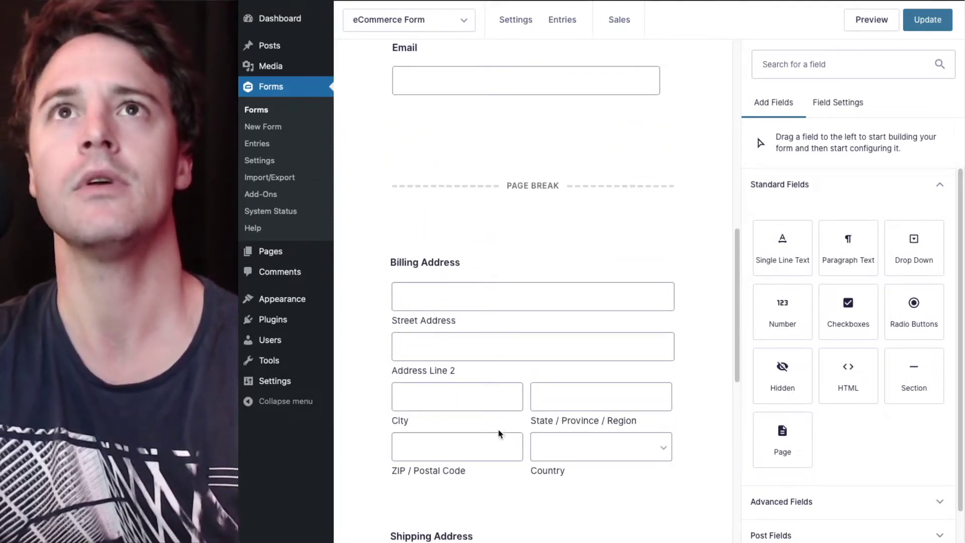
scroll(499, 433, "up", 7)
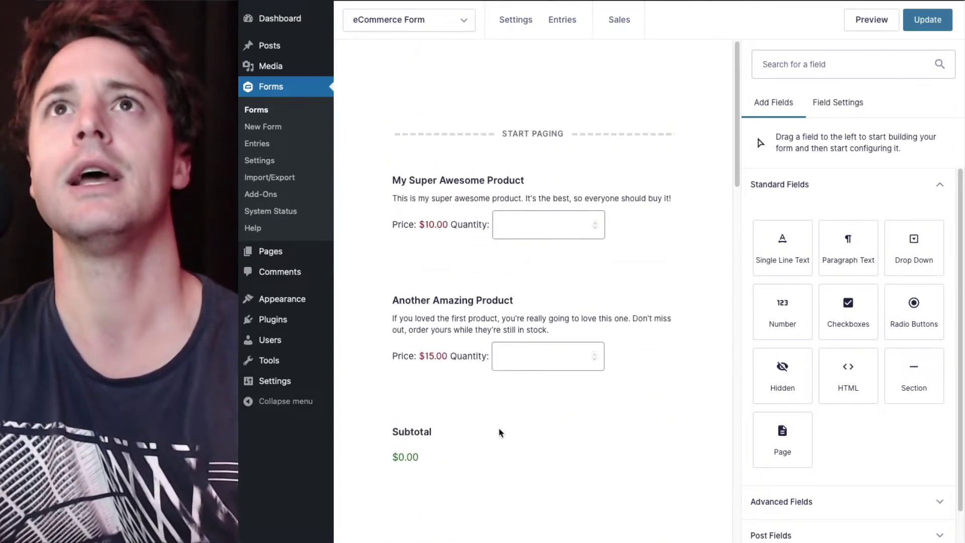
Open the entry's PDF from the entries list, zoom out to review it, then close it
left_click(570, 25)
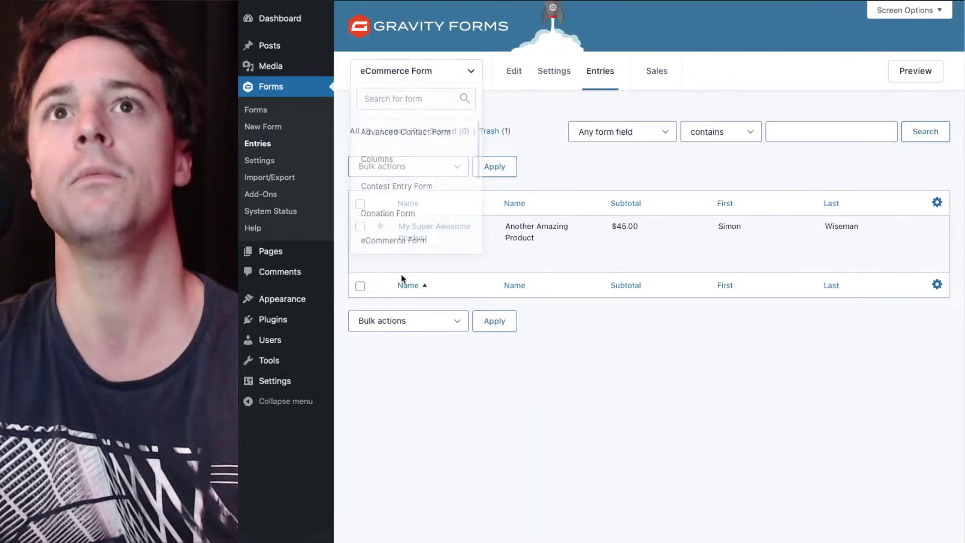
left_click(441, 262)
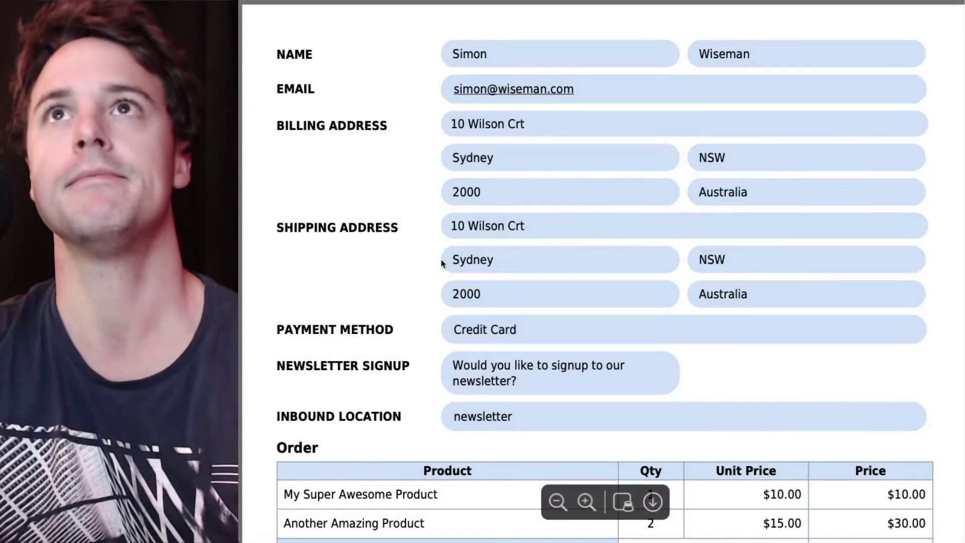
left_click(557, 501)
left_click(557, 501)
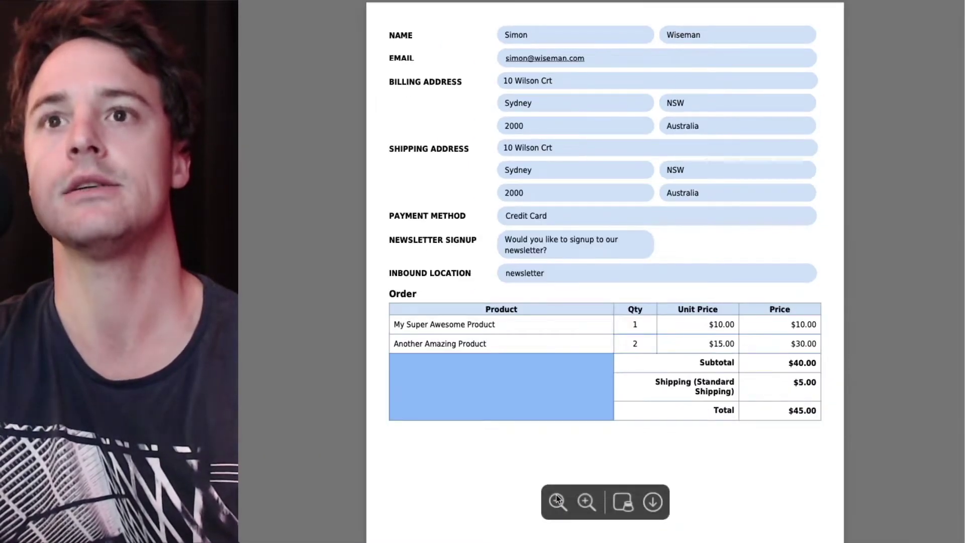
left_click(557, 501)
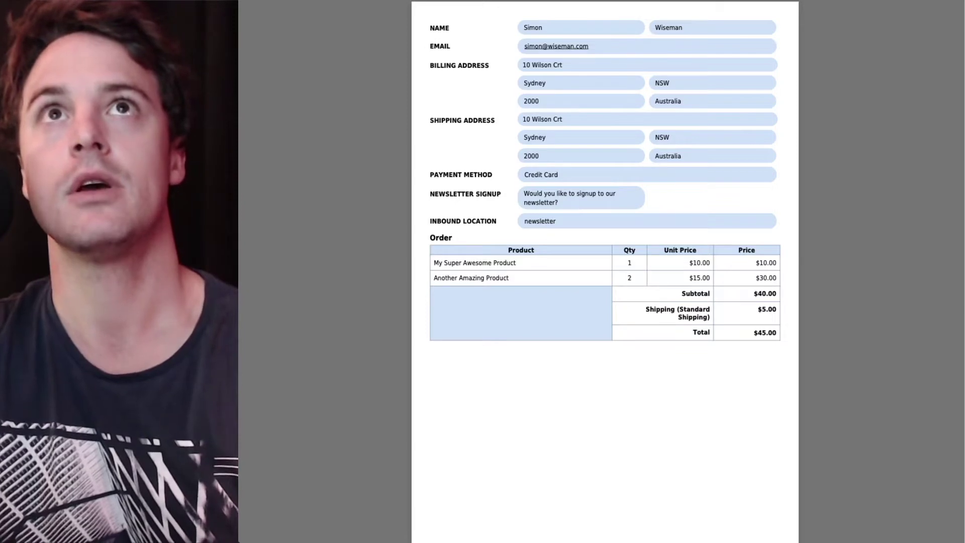
key("ctrl+w")
Edit the eCommerce Form and select the newsletter signup field's appearance settings
left_click(512, 89)
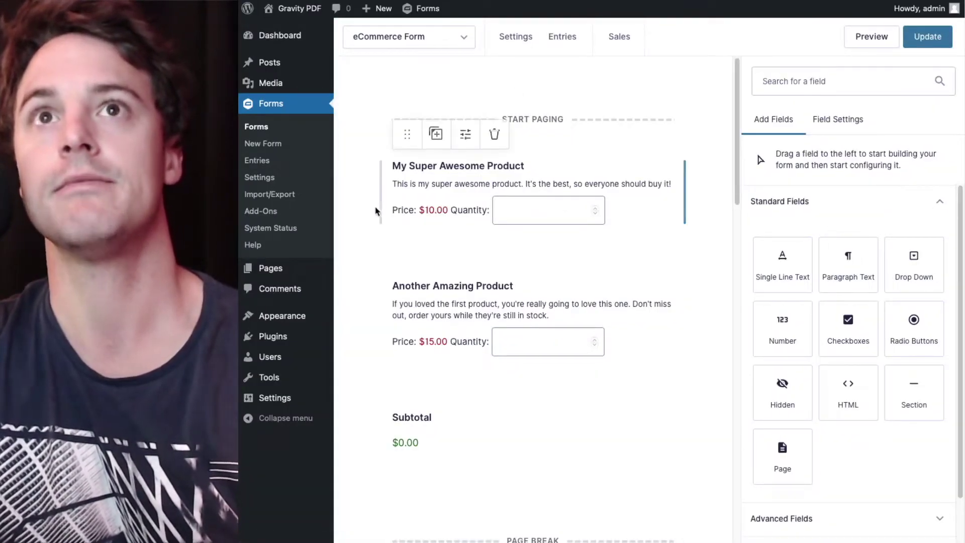
scroll(375, 213, "down", 4)
scroll(375, 213, "down", 7)
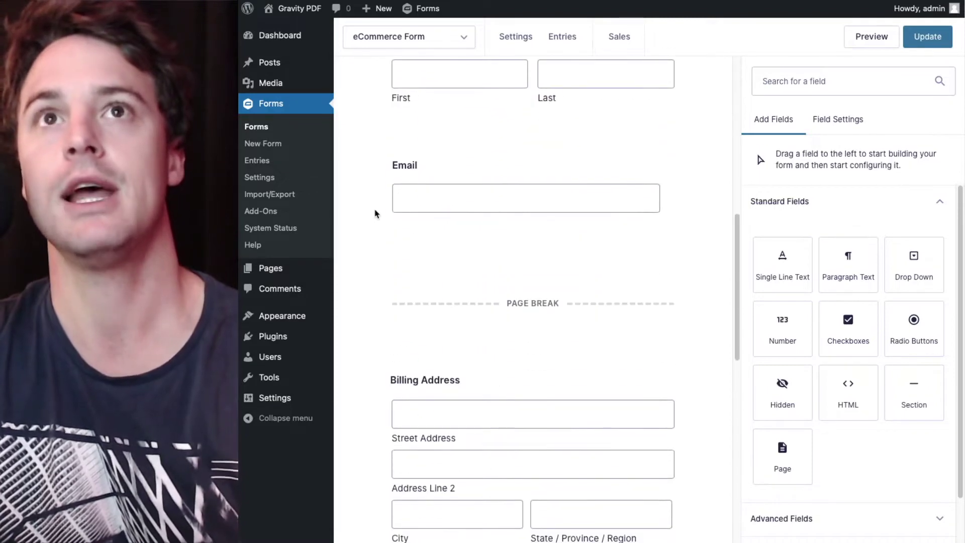
scroll(375, 213, "down", 3)
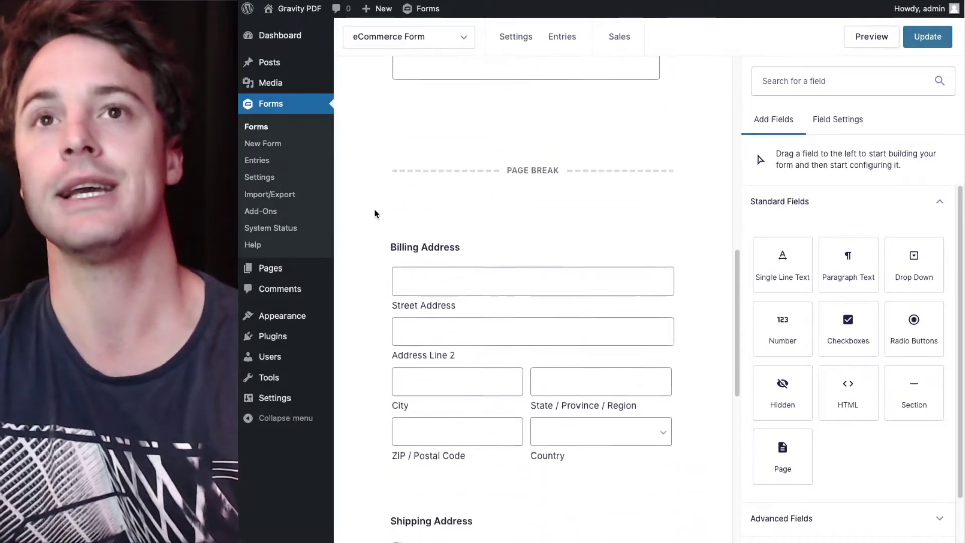
scroll(375, 213, "down", 6)
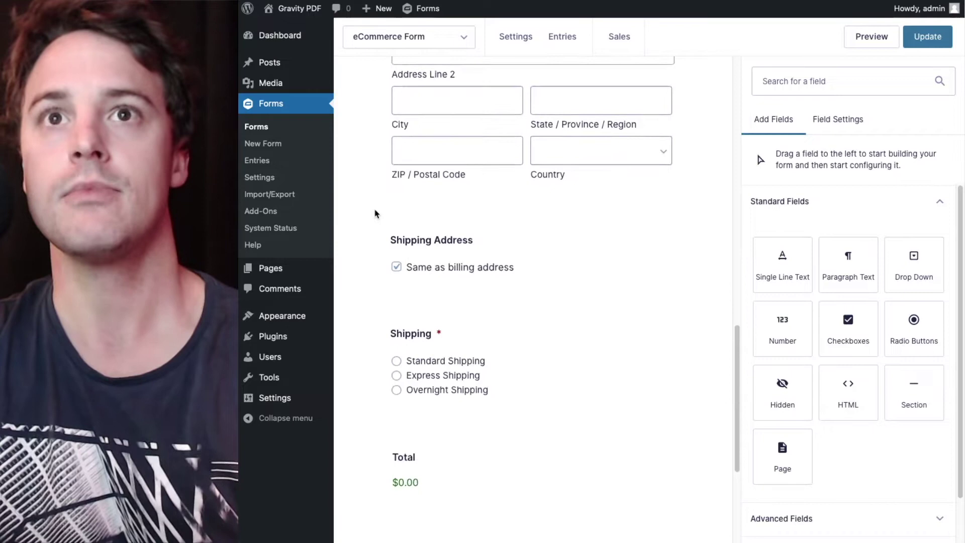
scroll(375, 213, "down", 6)
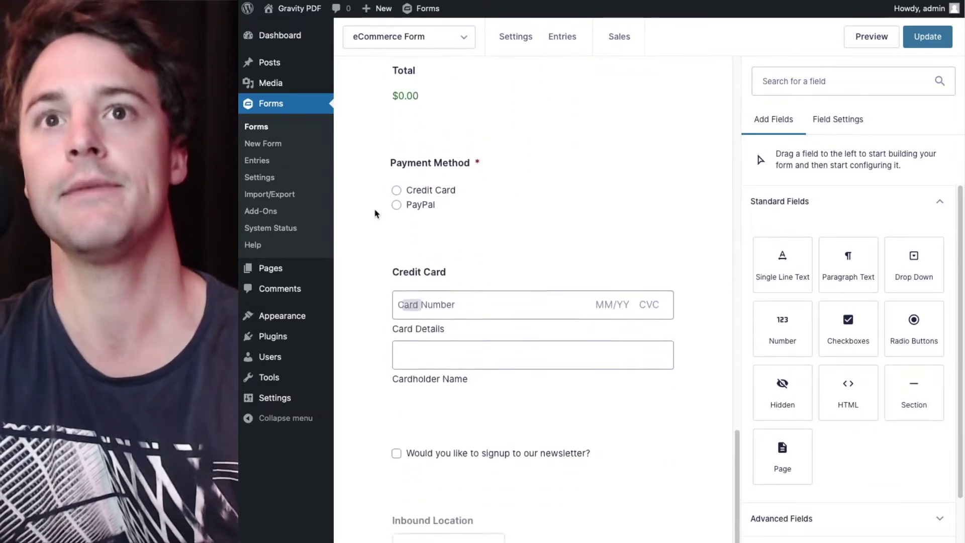
left_click(442, 347)
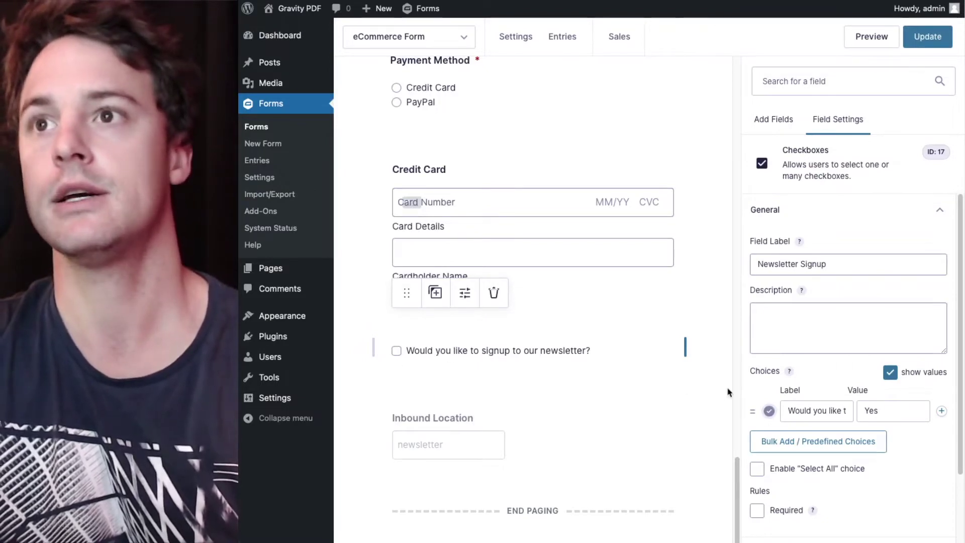
left_click_drag(792, 410, 760, 410)
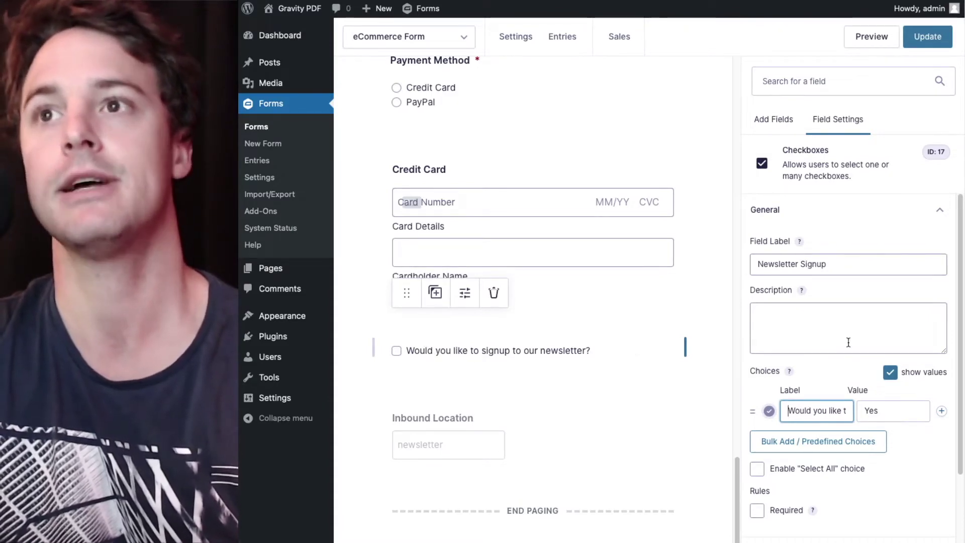
scroll(862, 354, "down", 1)
scroll(862, 353, "down", 3)
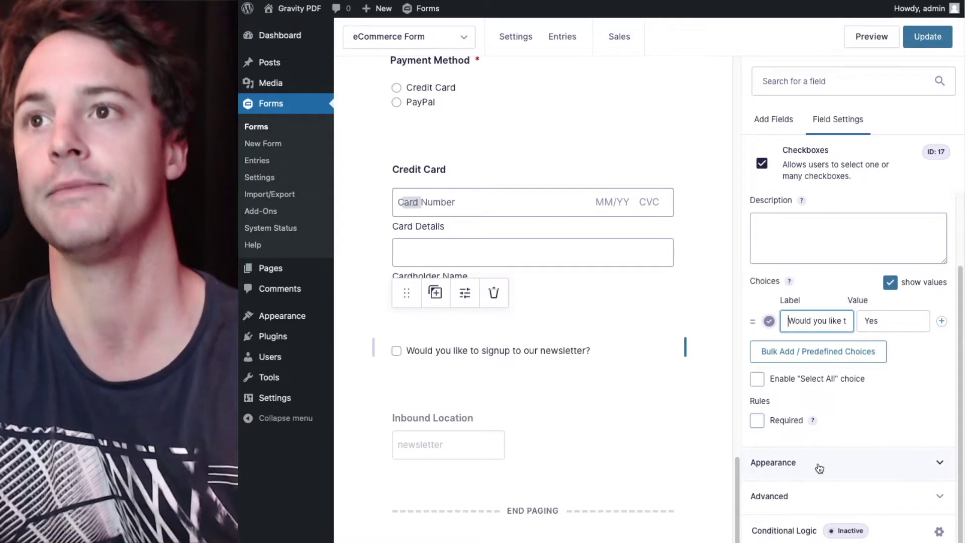
left_click(819, 468)
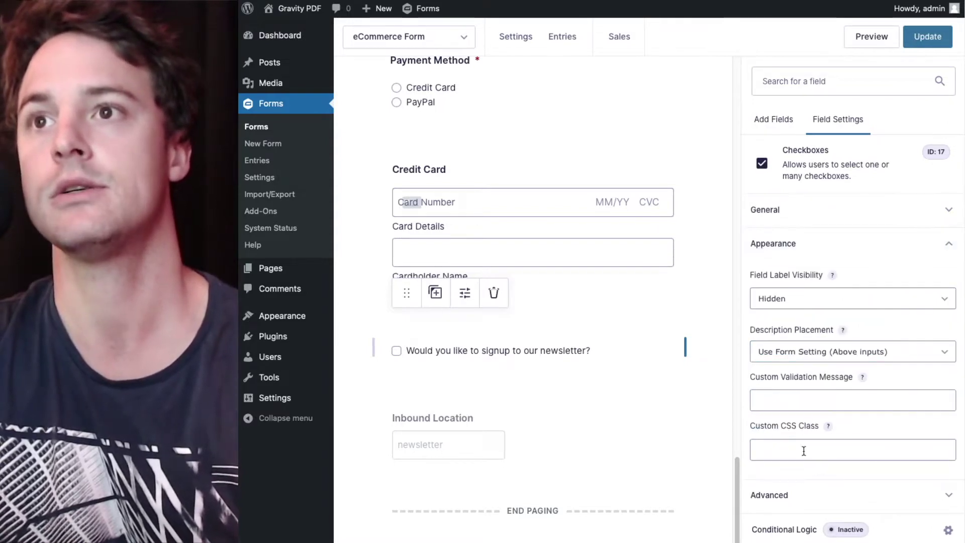
Set the newsletter field's Custom CSS Class to 'exclude'
left_click(784, 444)
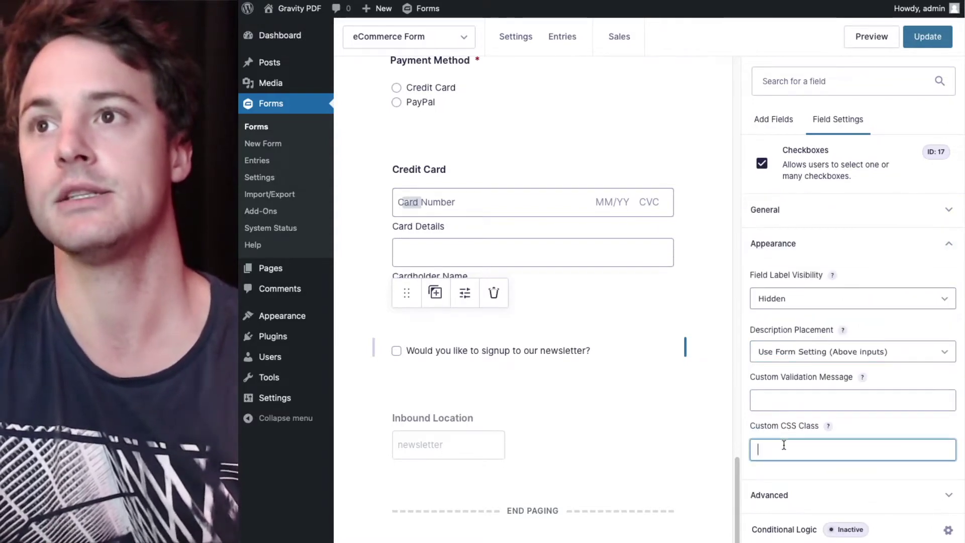
type("exclude")
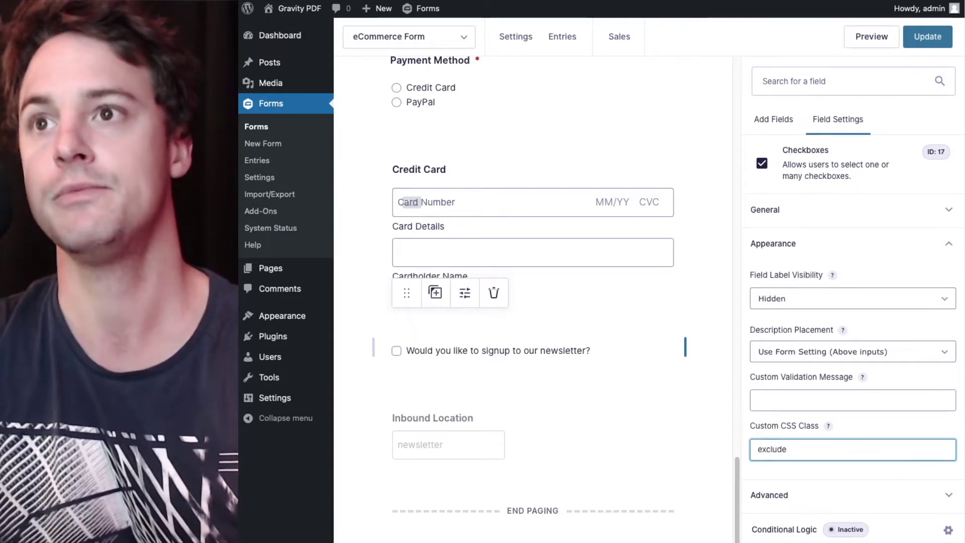
key("ctrl+a")
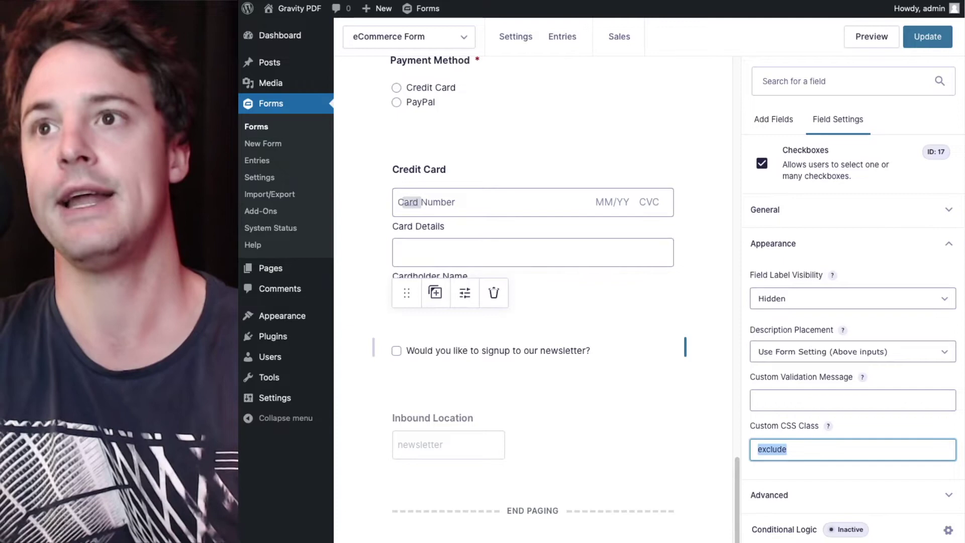
key("BackSpace")
type("gf_")
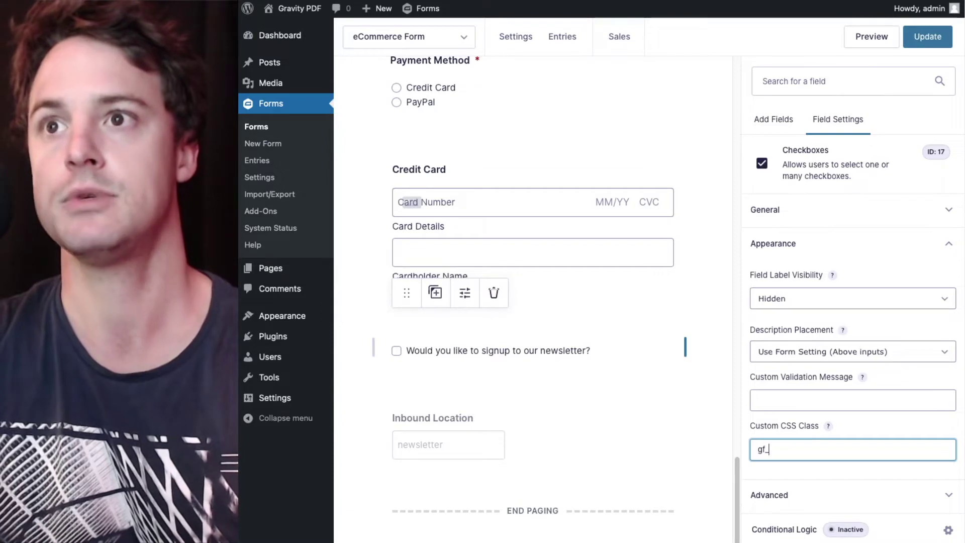
type("left_ha")
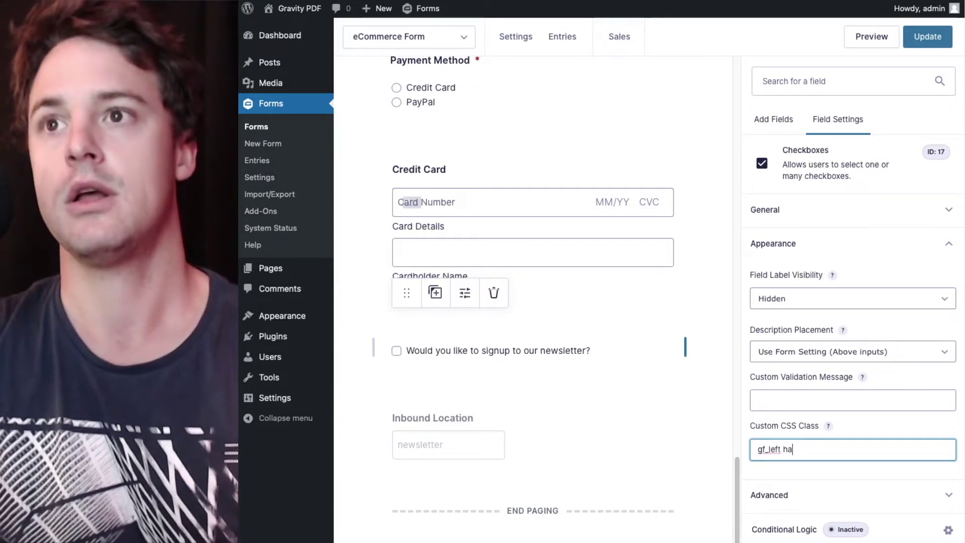
type("lf")
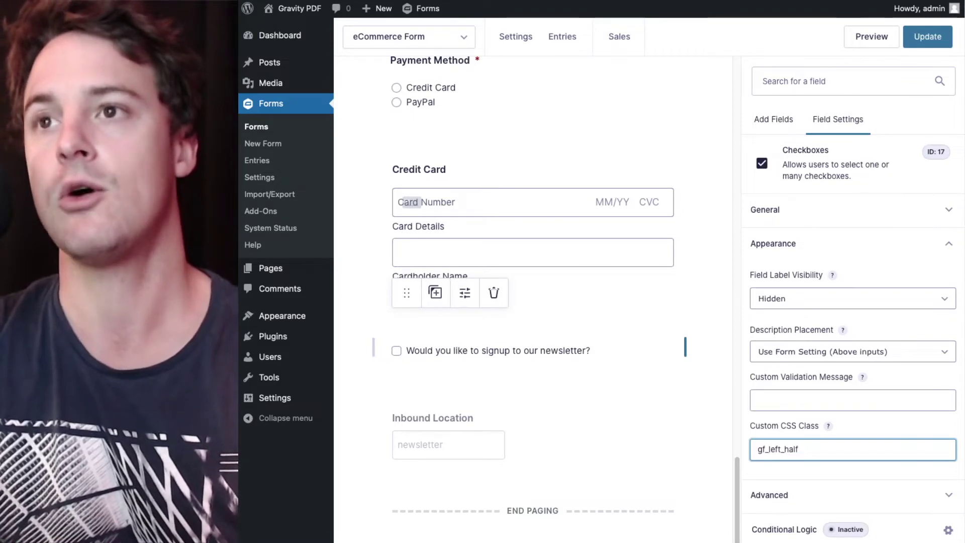
type(" exclude")
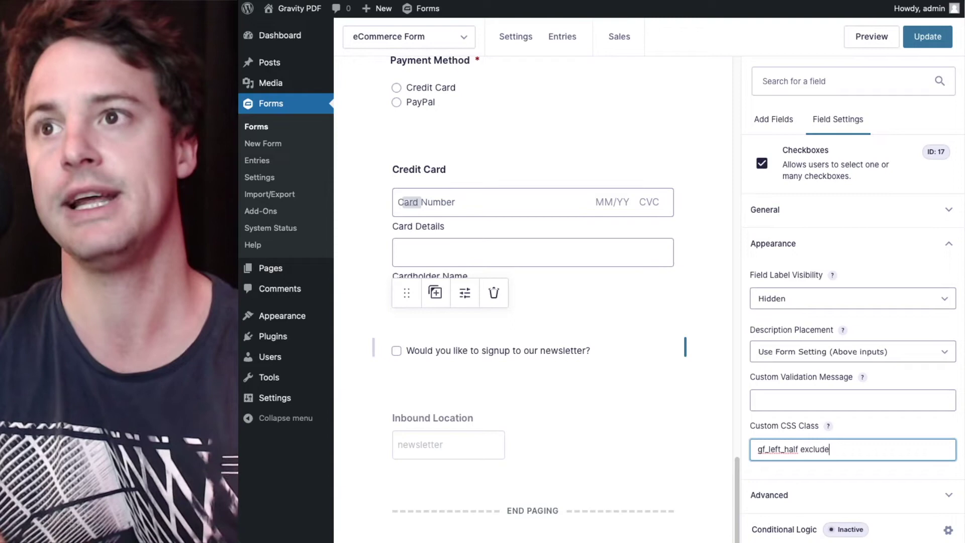
key("ctrl+a")
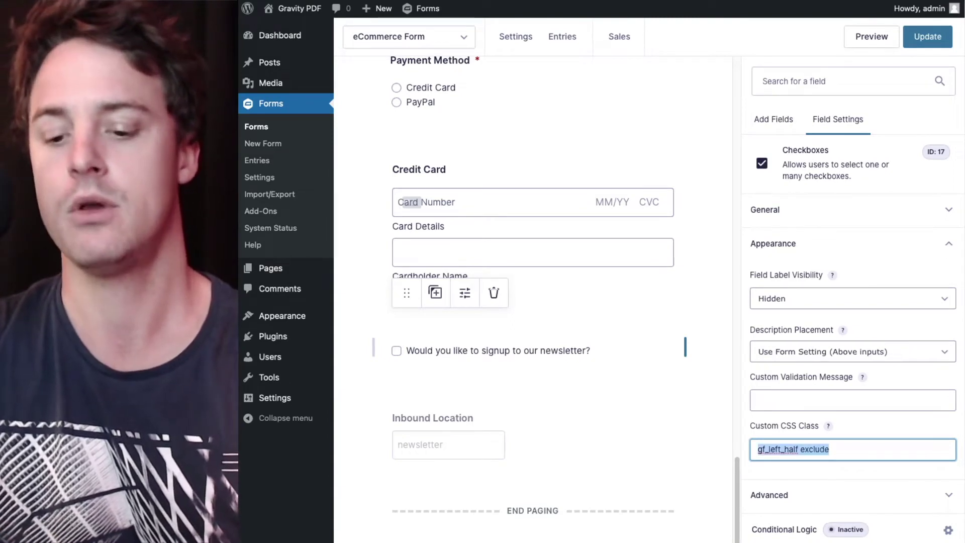
type("exclude")
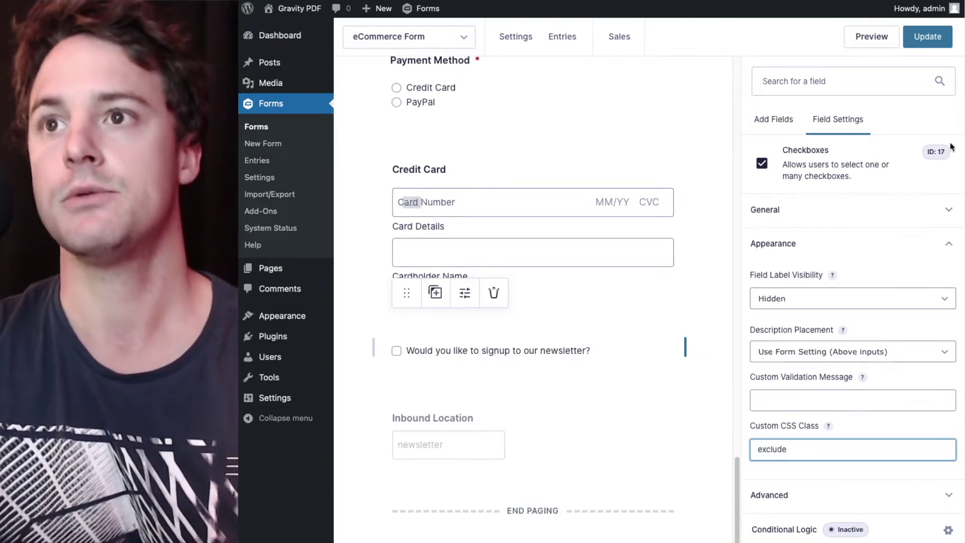
Save the form and check that the regenerated PDF no longer shows Newsletter Signup
left_click(942, 42)
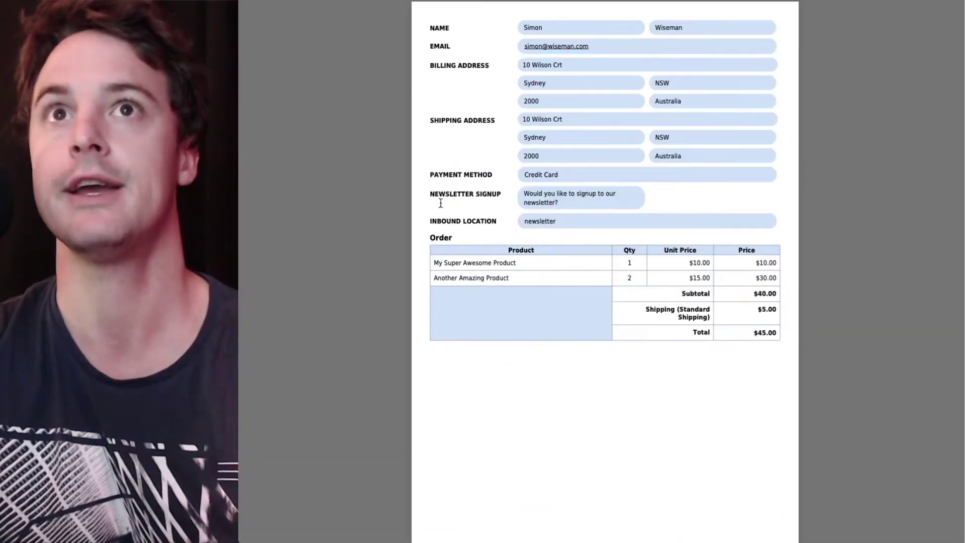
left_click_drag(430, 193, 500, 192)
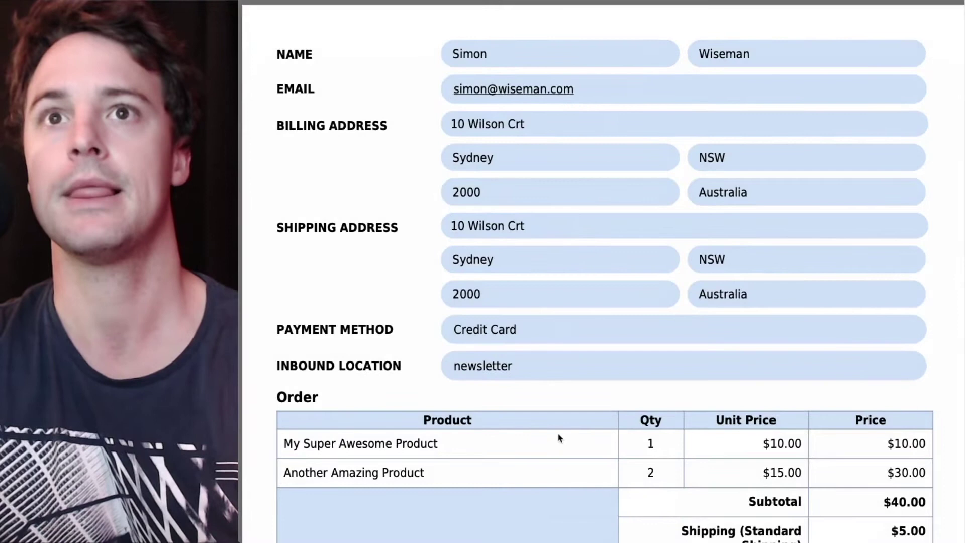
left_click(555, 502)
left_click(555, 502)
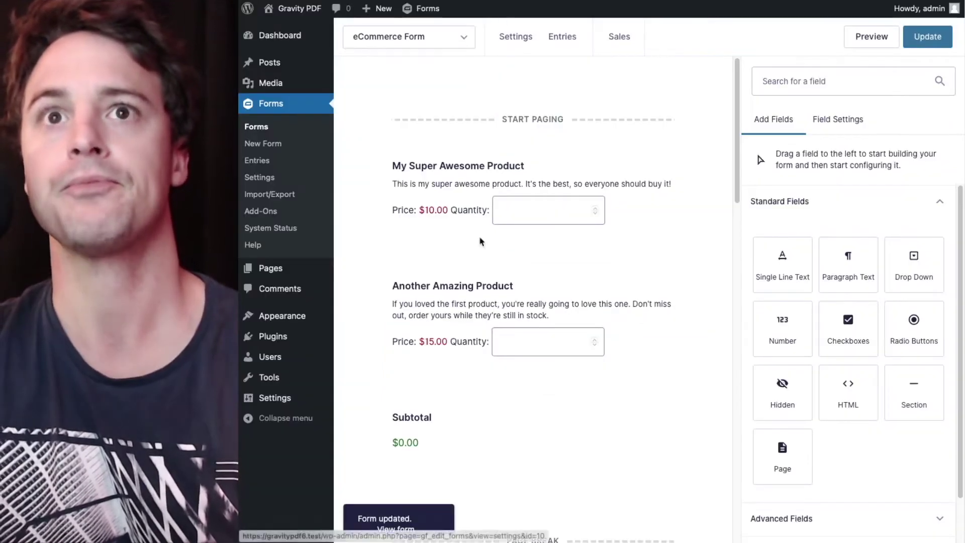
Give the Payment Method radio field the Custom CSS Class 'exclude'
scroll(478, 236, "down", 10)
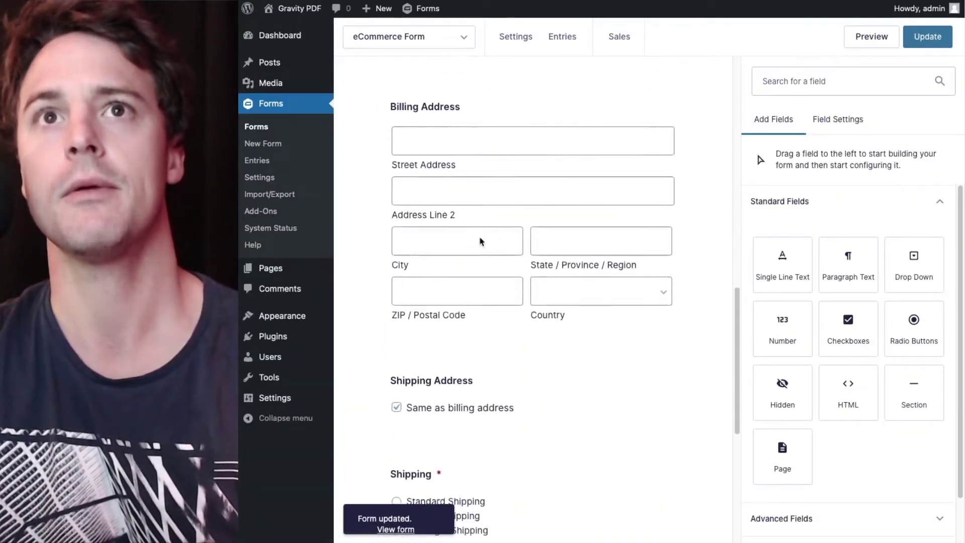
scroll(479, 240, "down", 9)
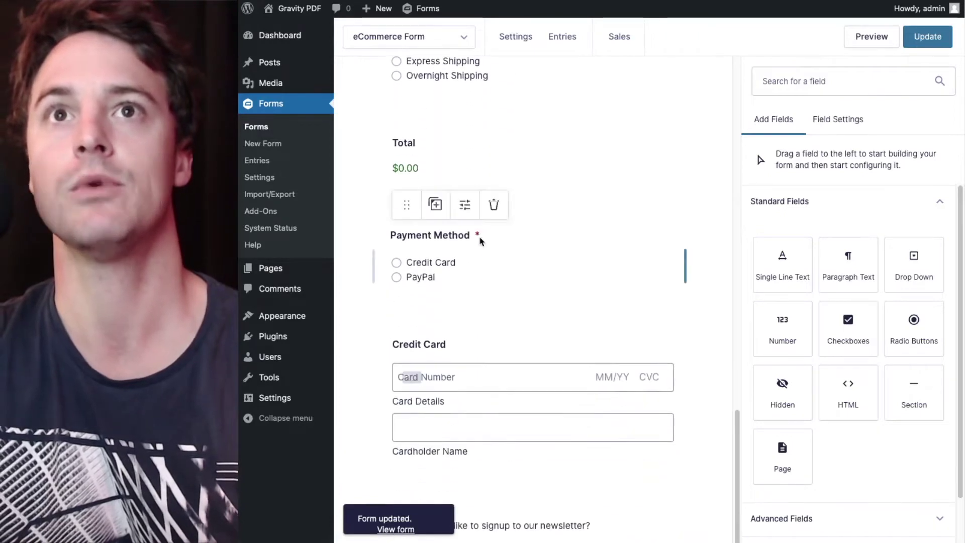
left_click(452, 237)
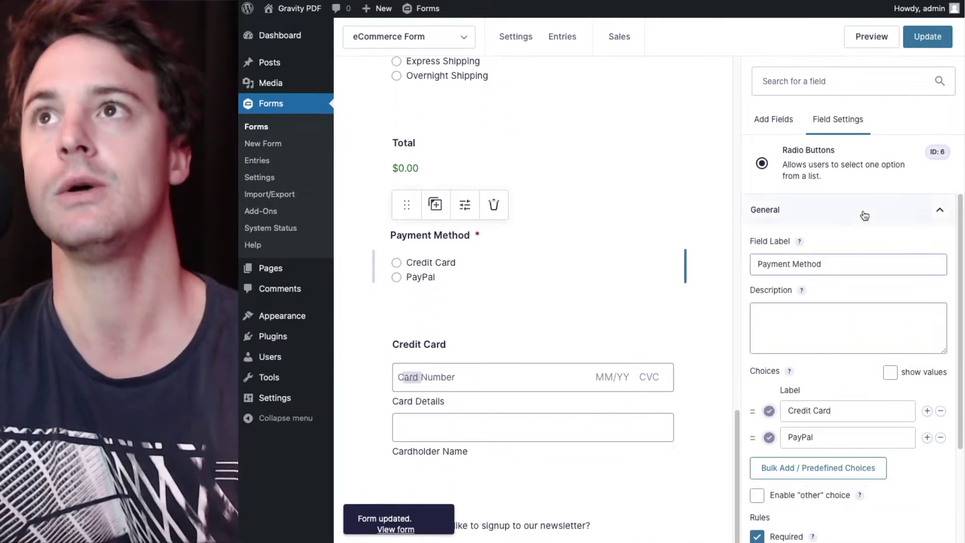
scroll(867, 221, "down", 3)
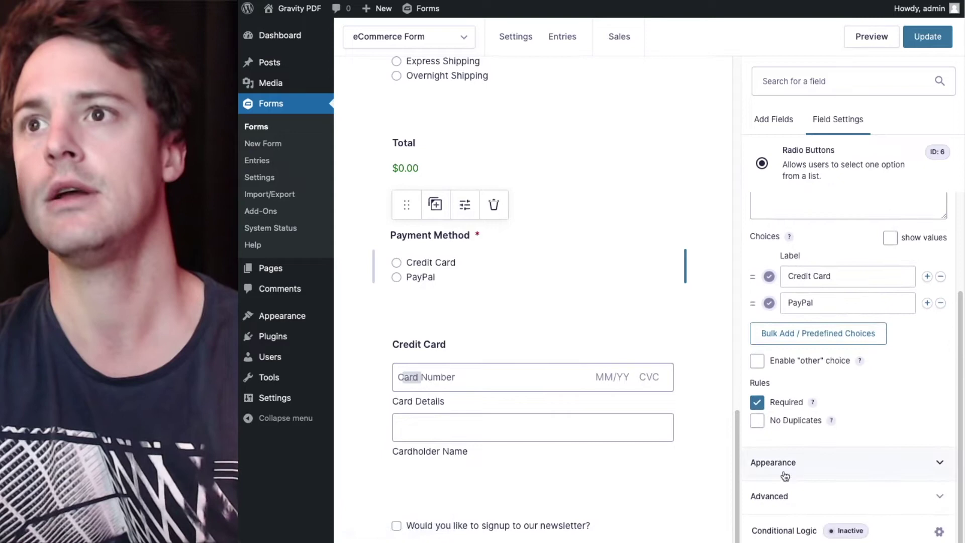
left_click(784, 473)
left_click(793, 447)
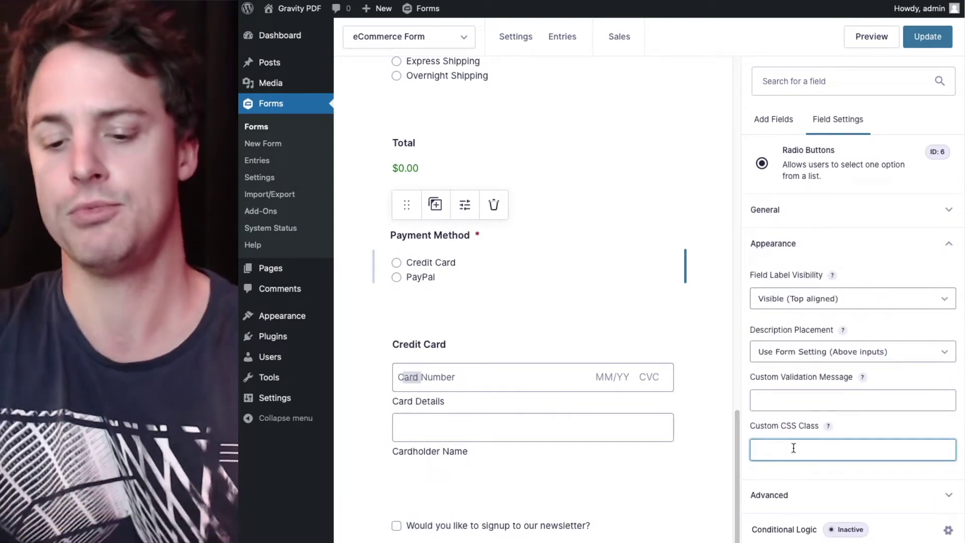
type("exclude")
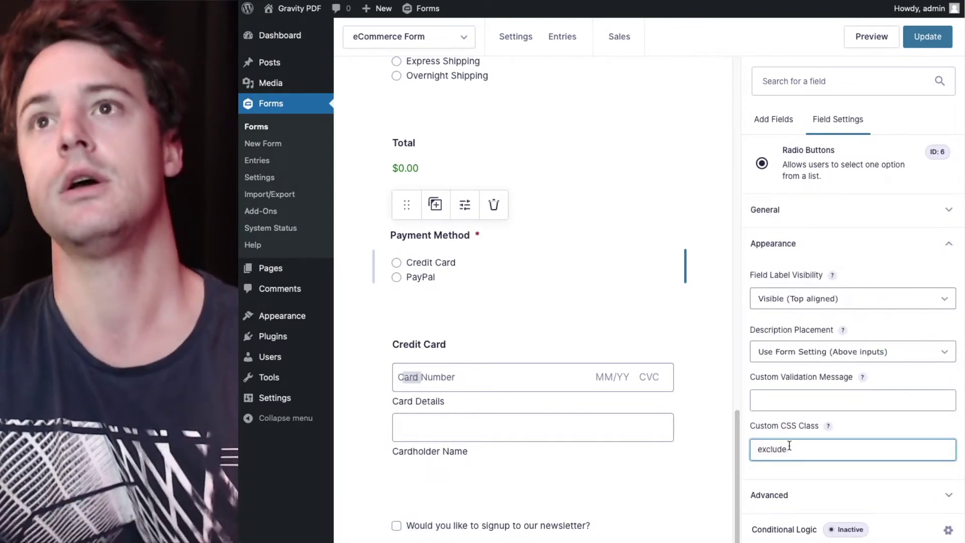
left_click(702, 402)
scroll(703, 403, "down", 3)
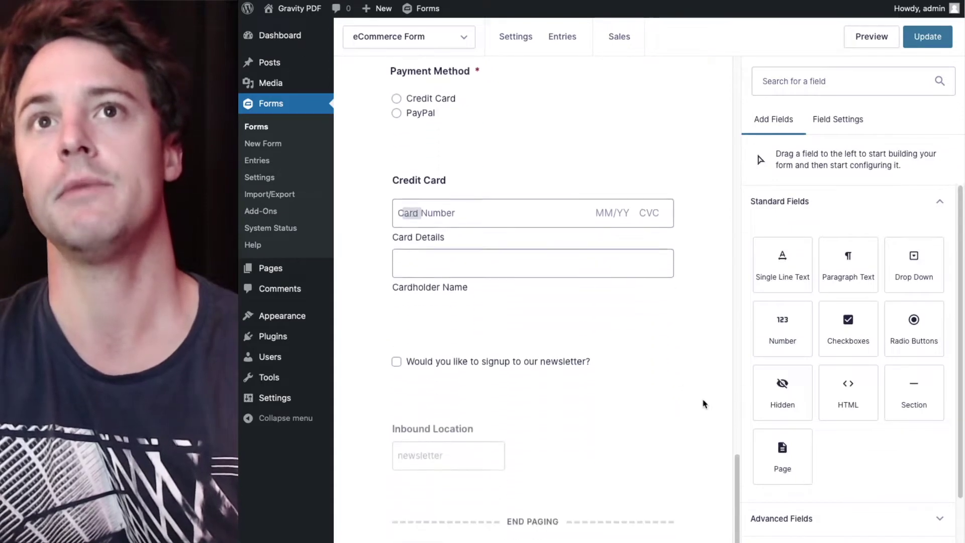
scroll(704, 404, "down", 1)
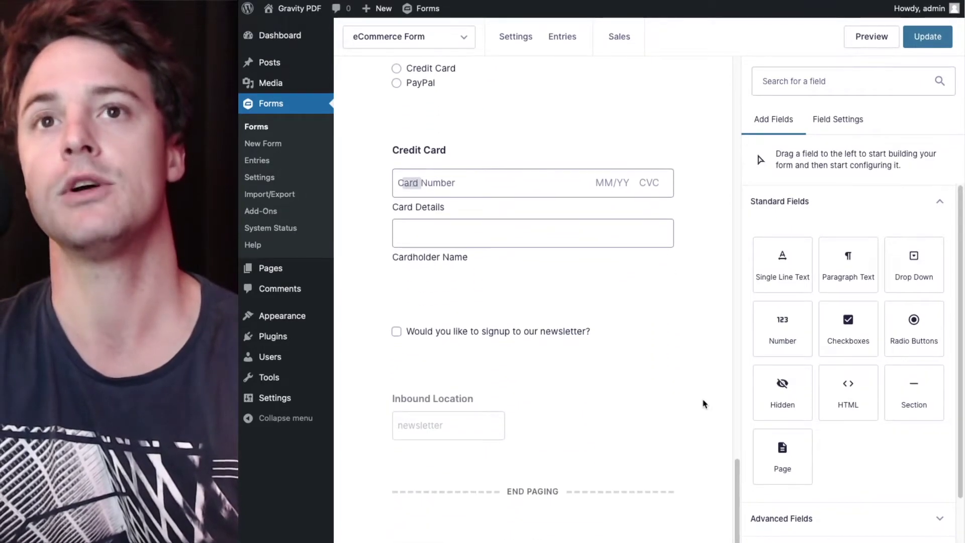
scroll(702, 402, "up", 1)
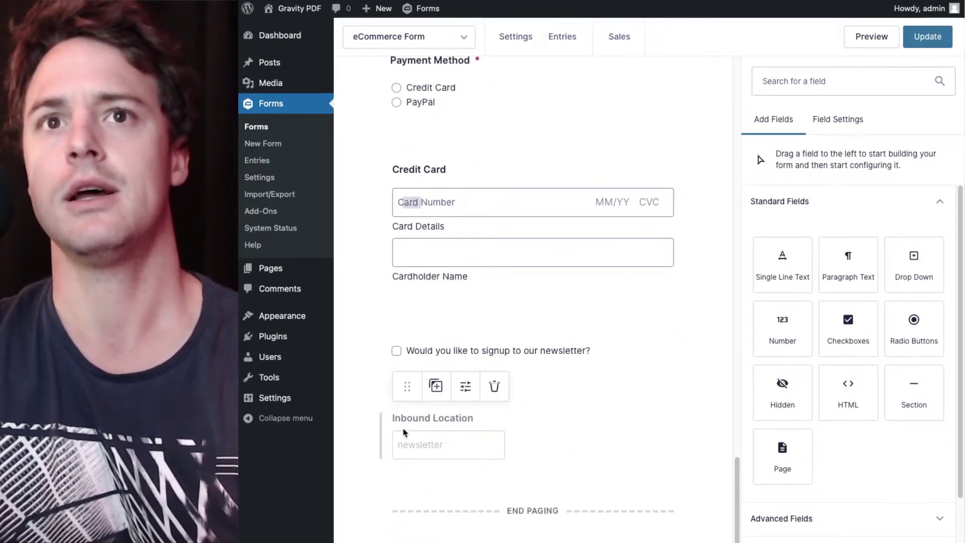
left_click(418, 423)
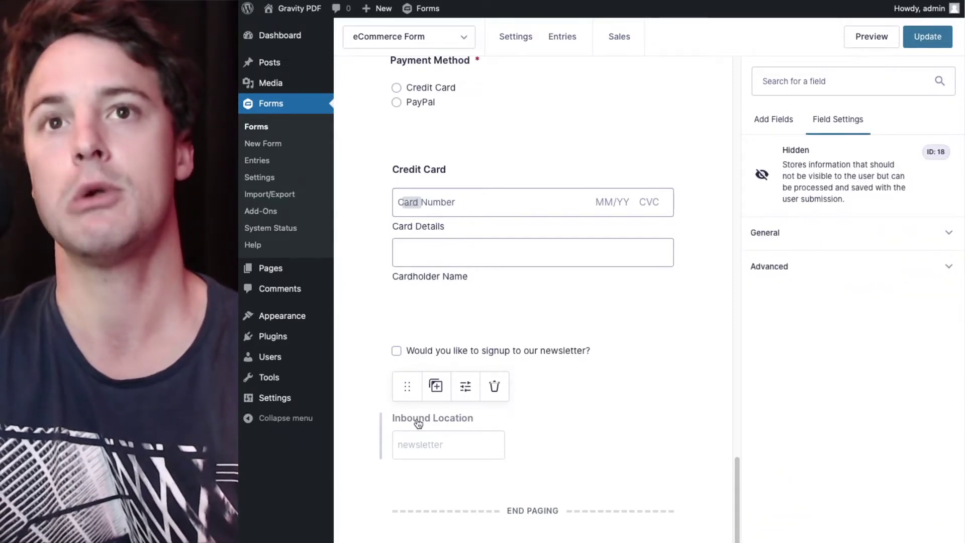
left_click(803, 241)
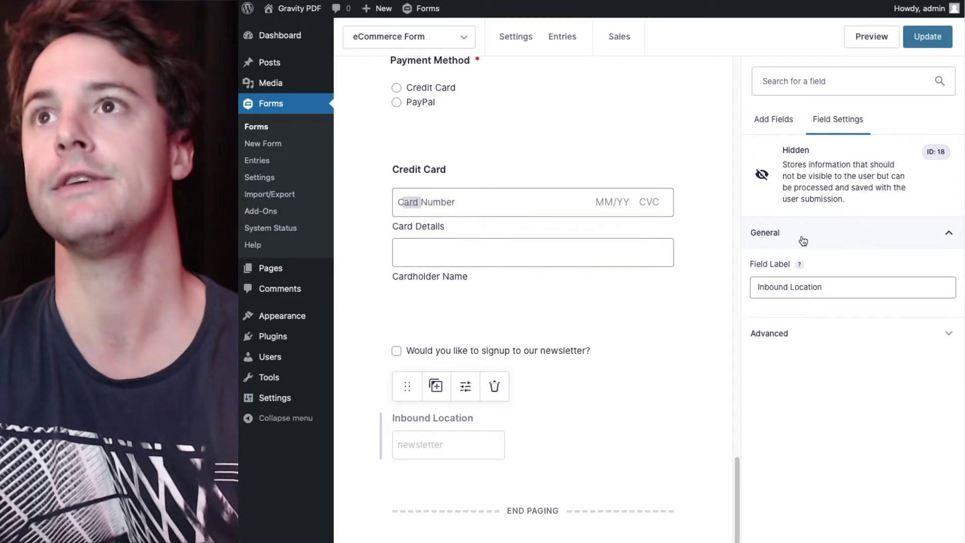
left_click(781, 330)
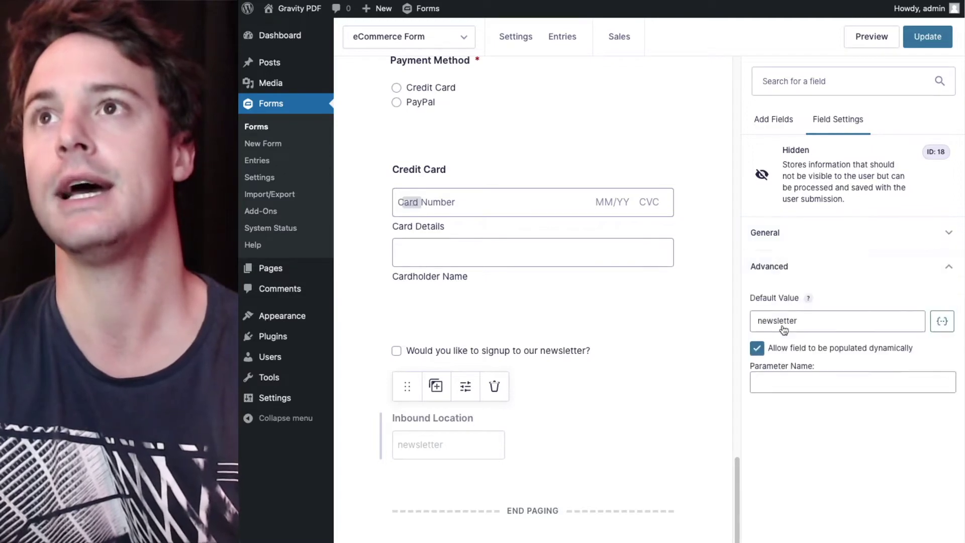
left_click(878, 236)
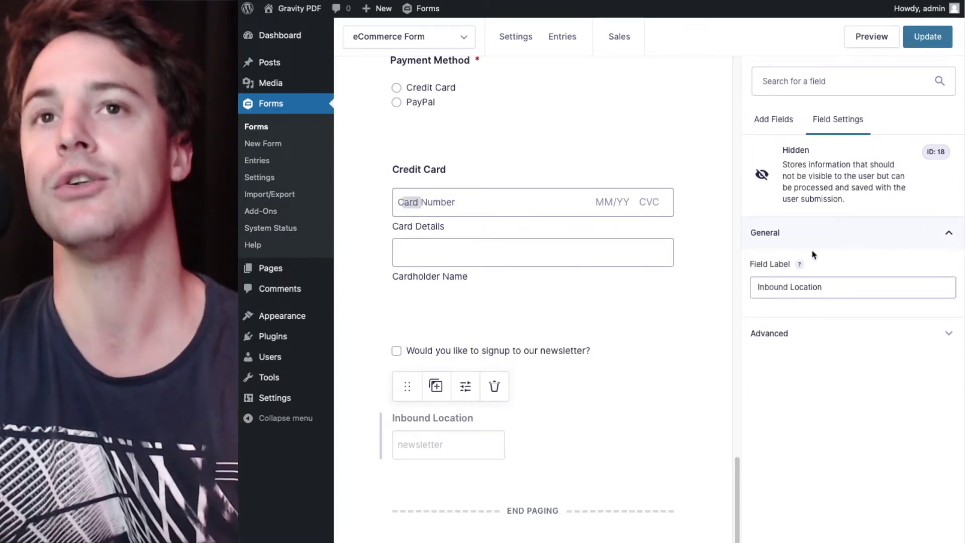
left_click(707, 352)
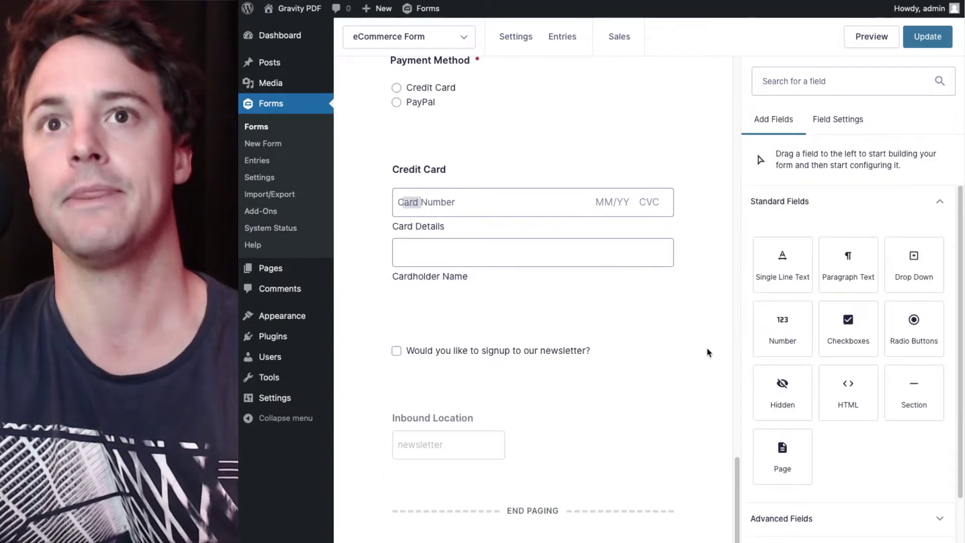
scroll(707, 352, "up", 8)
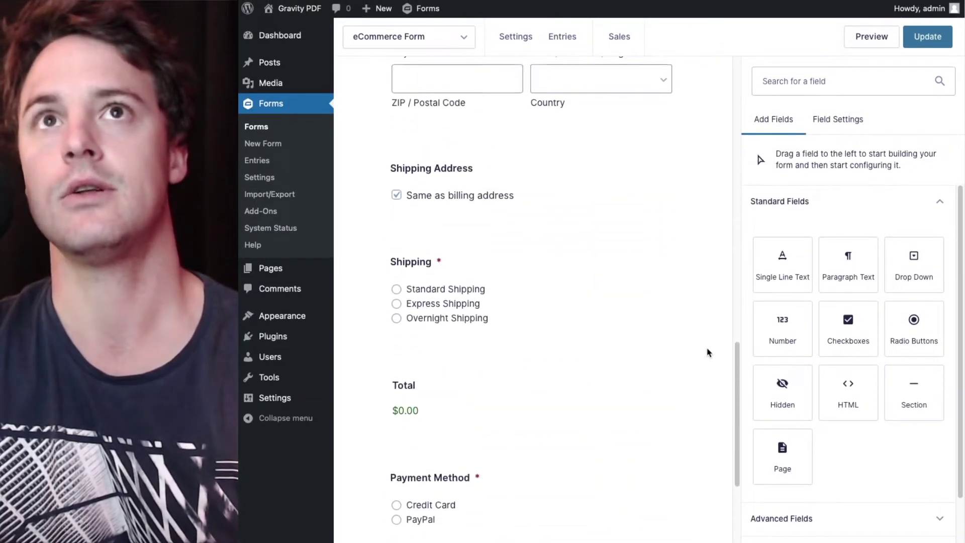
Add the 'exclude' CSS class to My Super Awesome Product and update the form
scroll(698, 202, "up", 10)
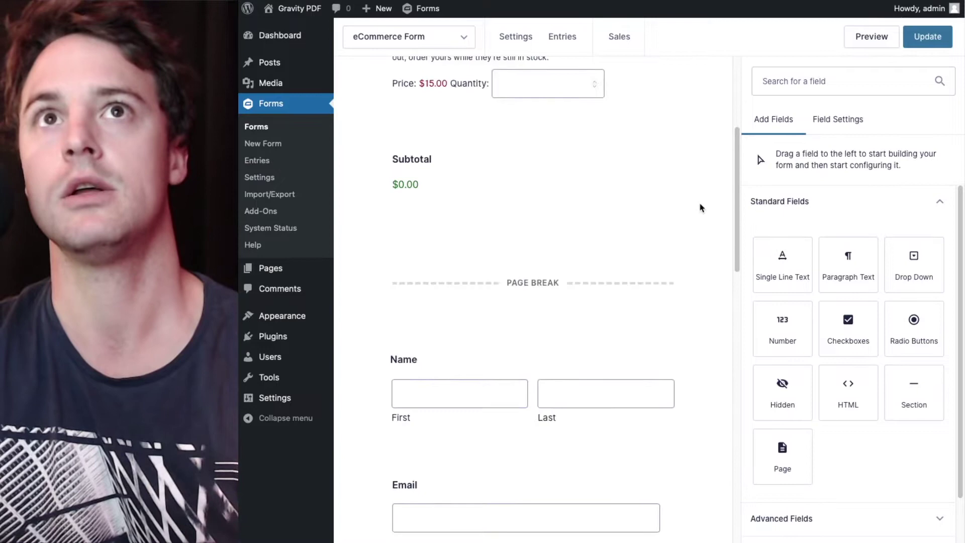
scroll(699, 202, "up", 5)
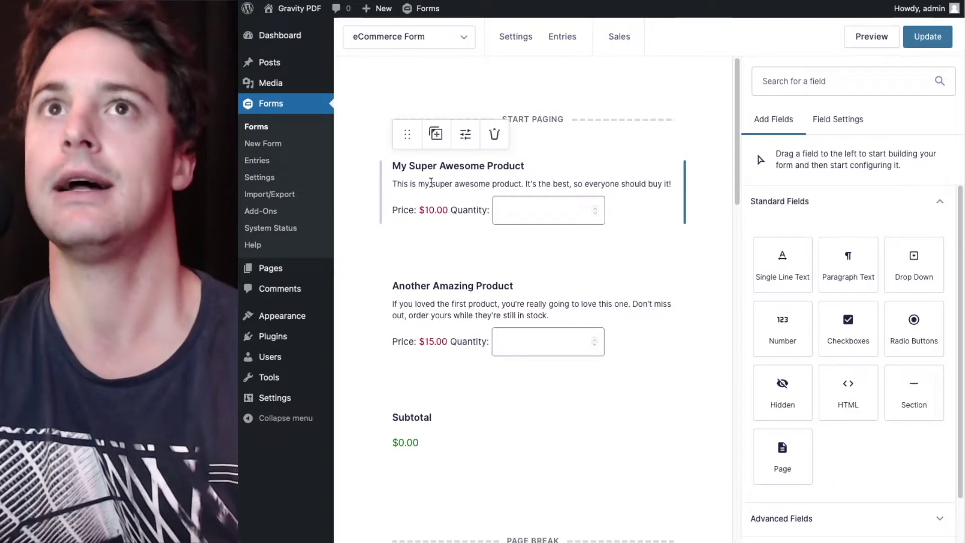
left_click(430, 182)
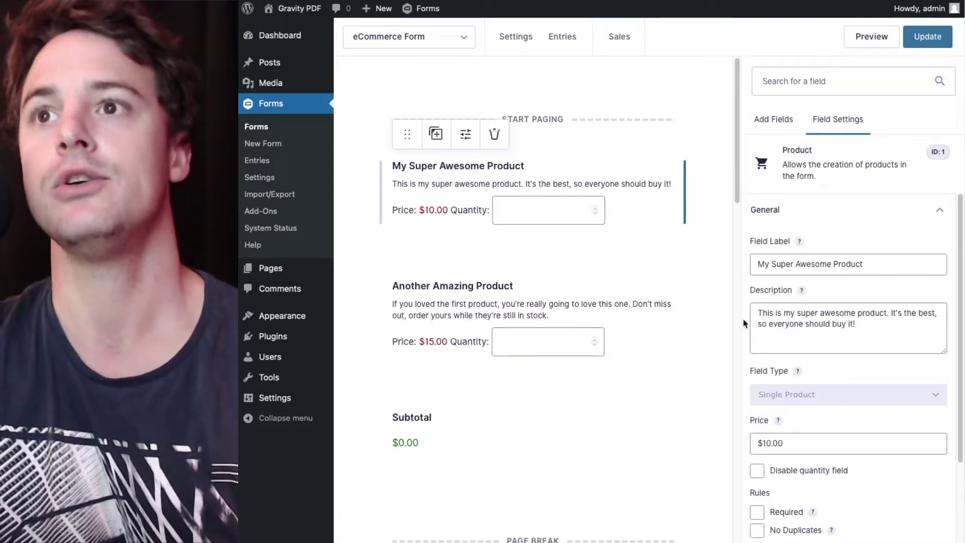
scroll(759, 352, "down", 1)
scroll(771, 389, "down", 3)
left_click(786, 462)
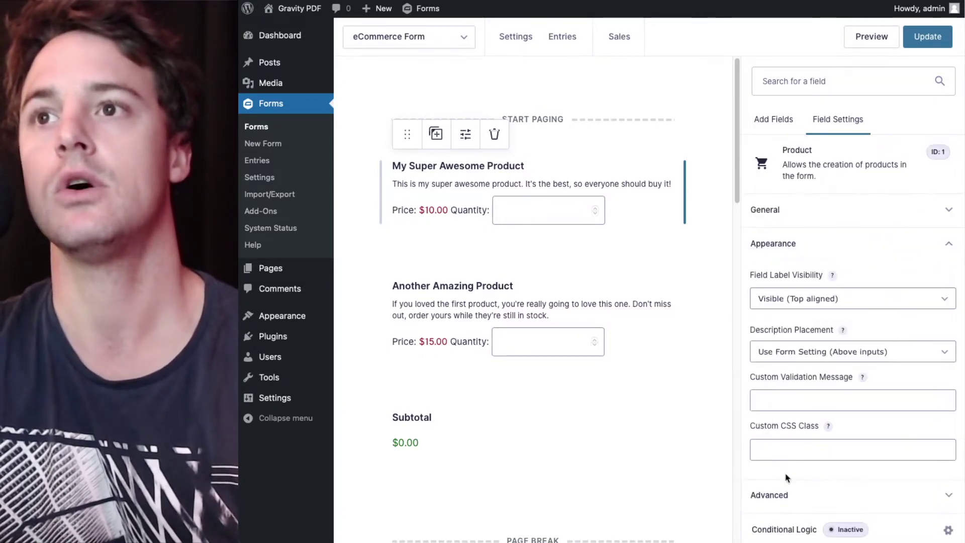
left_click(800, 448)
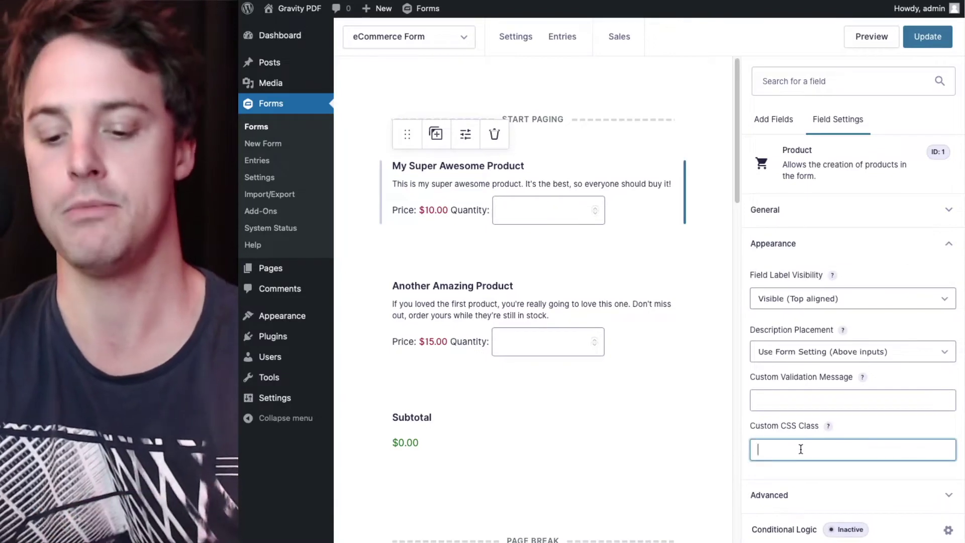
type("exclude")
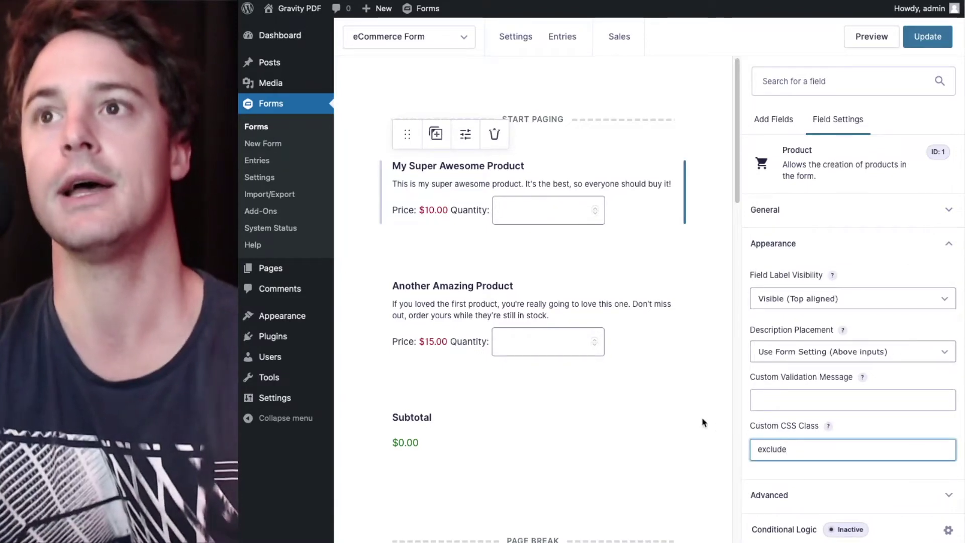
left_click(702, 422)
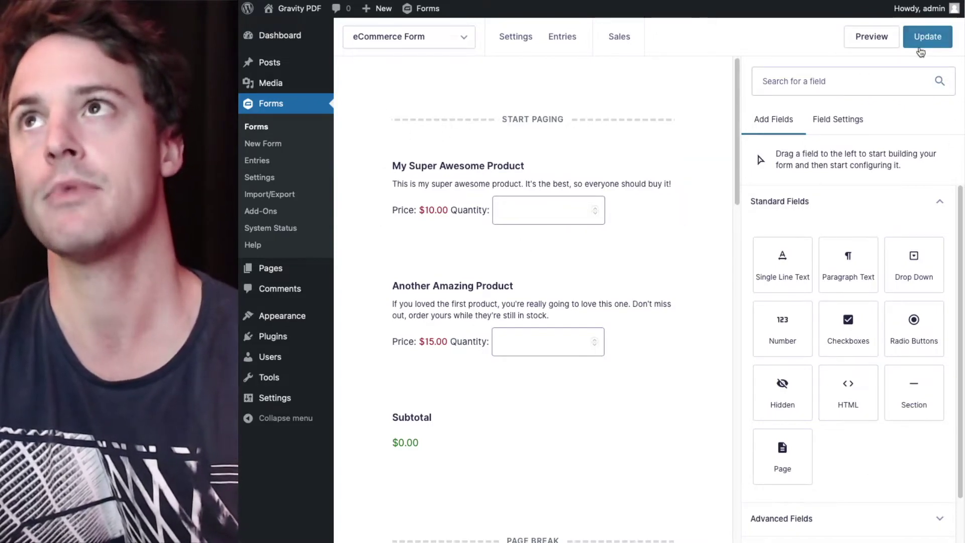
left_click(918, 45)
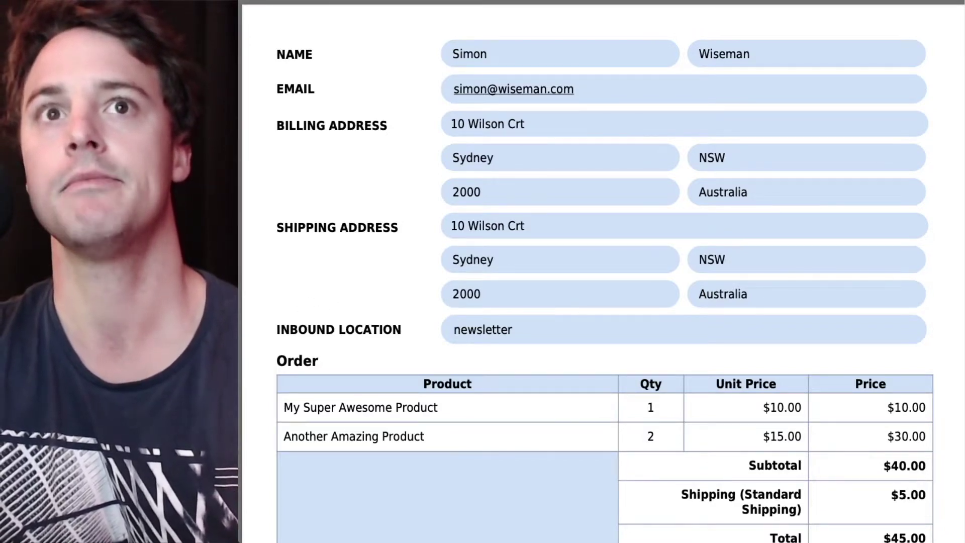
Scroll the regenerated PDF to confirm Payment Method is gone but the order table remains
scroll(347, 228, "down", 1)
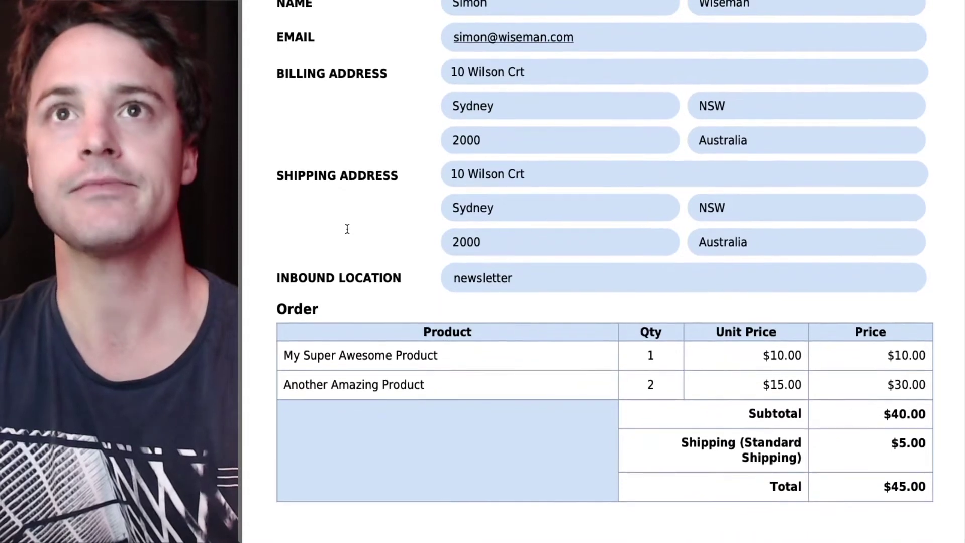
scroll(347, 229, "up", 1)
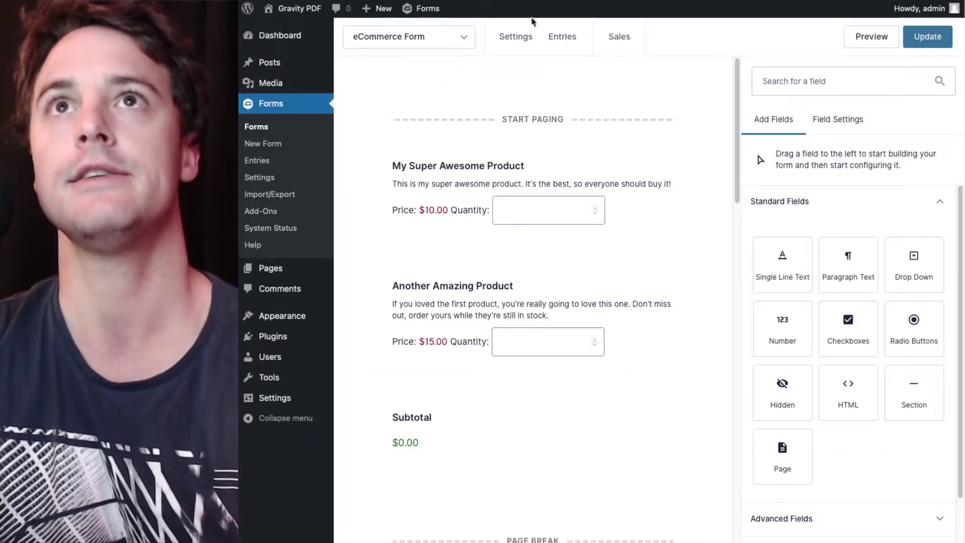
Duplicate the Invoice PDF setup and edit the Invoice (copy) settings
mouse_move(524, 40)
left_click(524, 179)
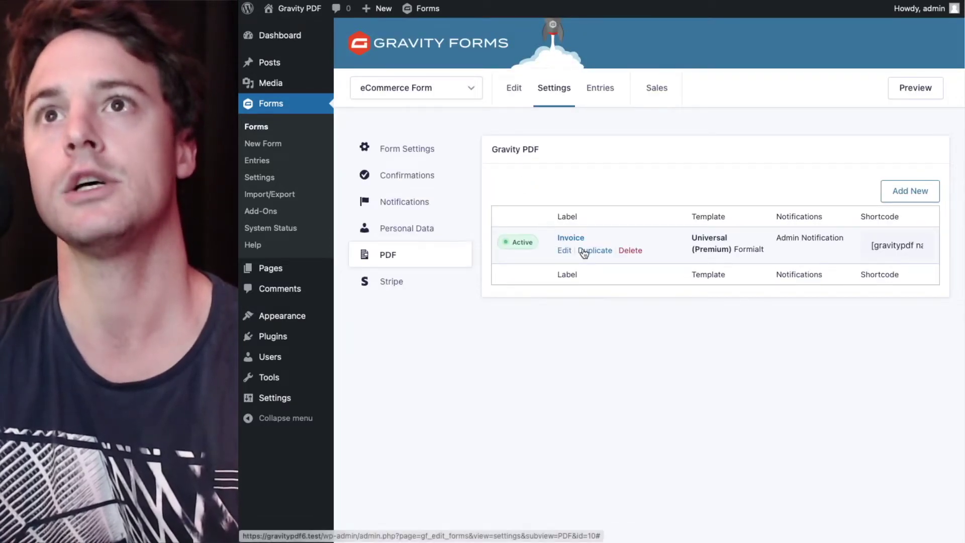
left_click(587, 254)
mouse_move(523, 278)
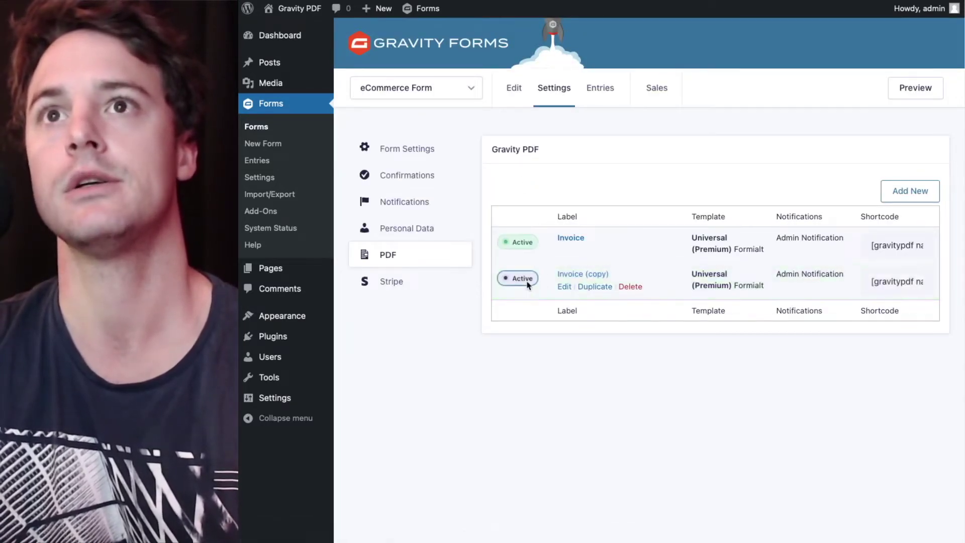
left_click(562, 288)
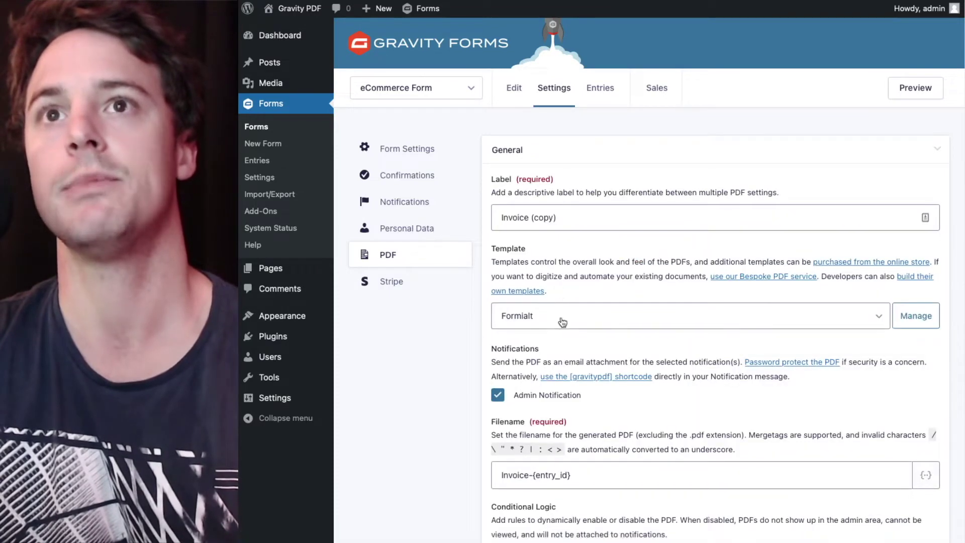
Switch the Invoice (copy) template to Sabre, save it, then view the form's entries
left_click(562, 316)
left_click(583, 296)
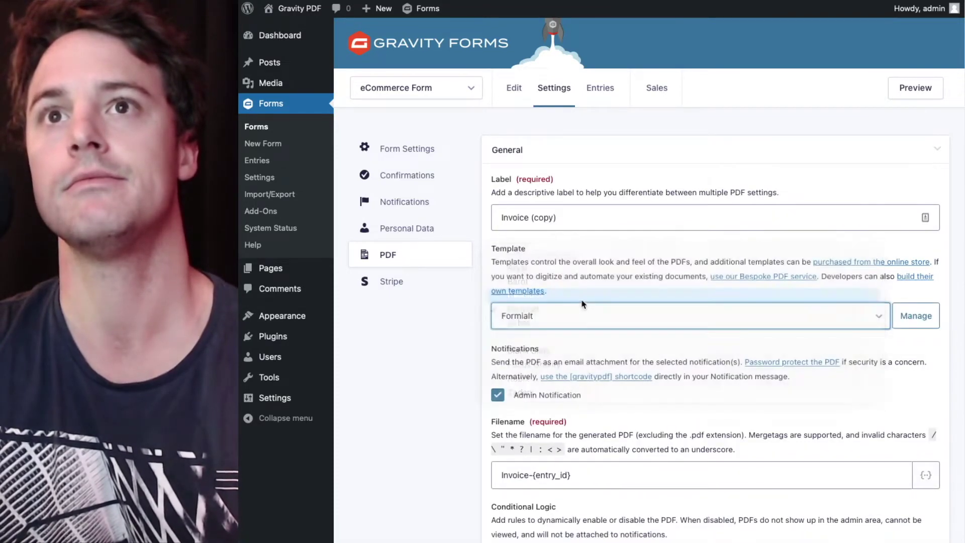
left_click(467, 334)
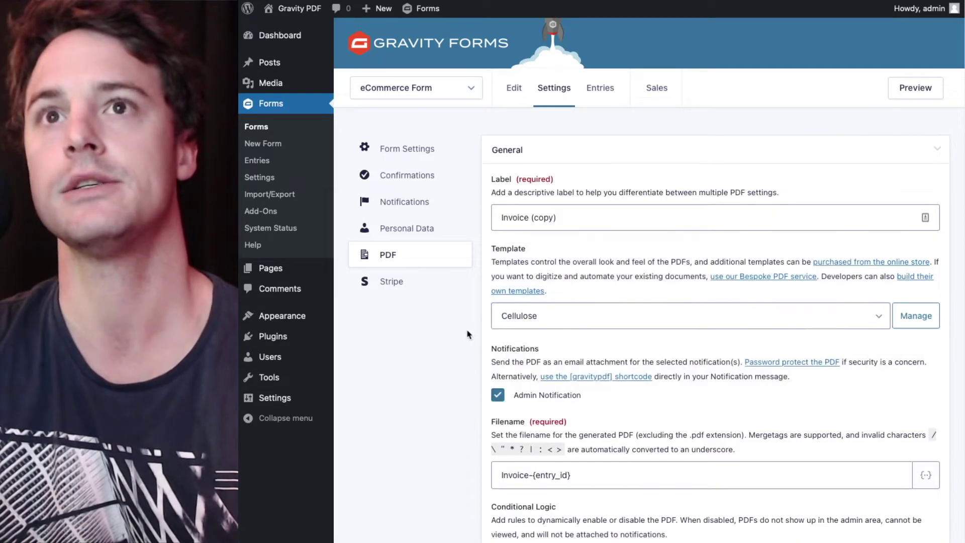
left_click(524, 326)
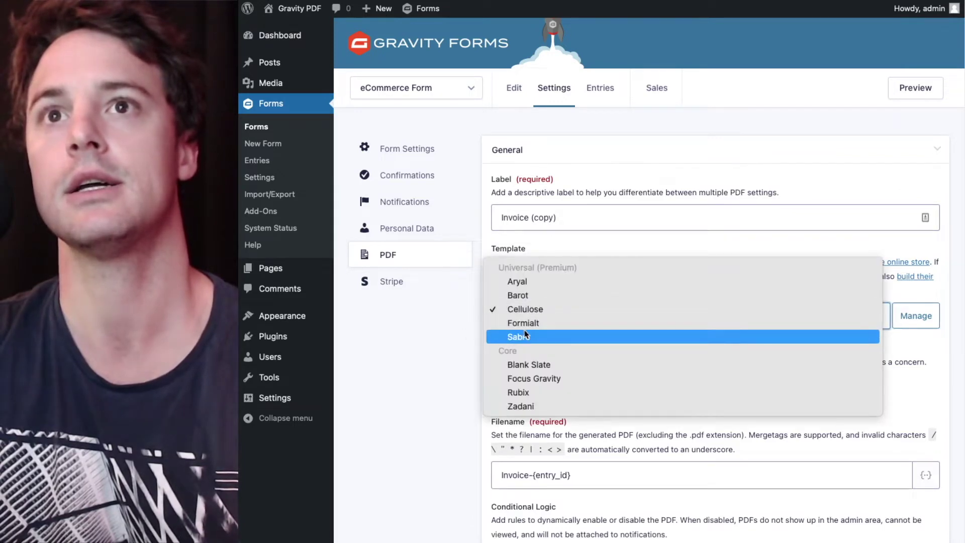
left_click(554, 338)
scroll(434, 354, "down", 2)
scroll(433, 354, "down", 2)
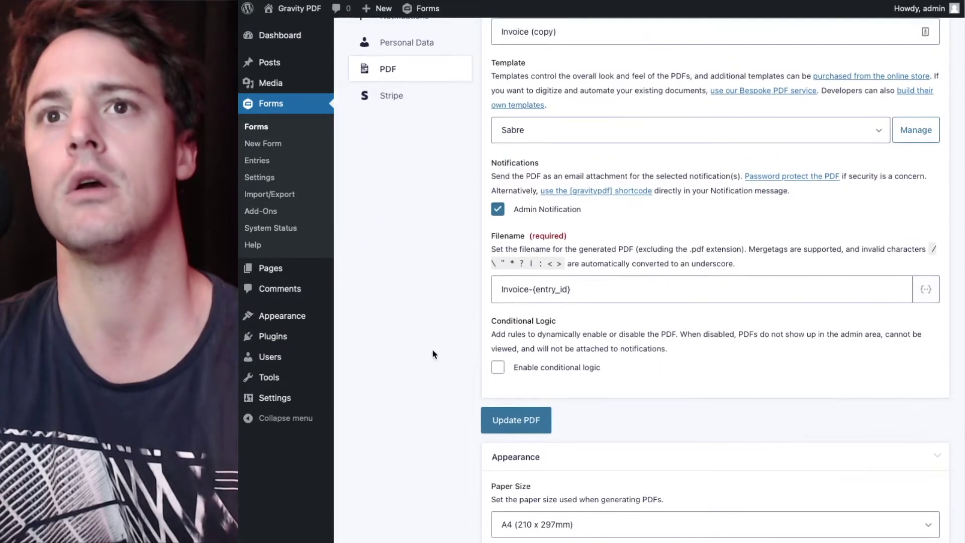
left_click(516, 416)
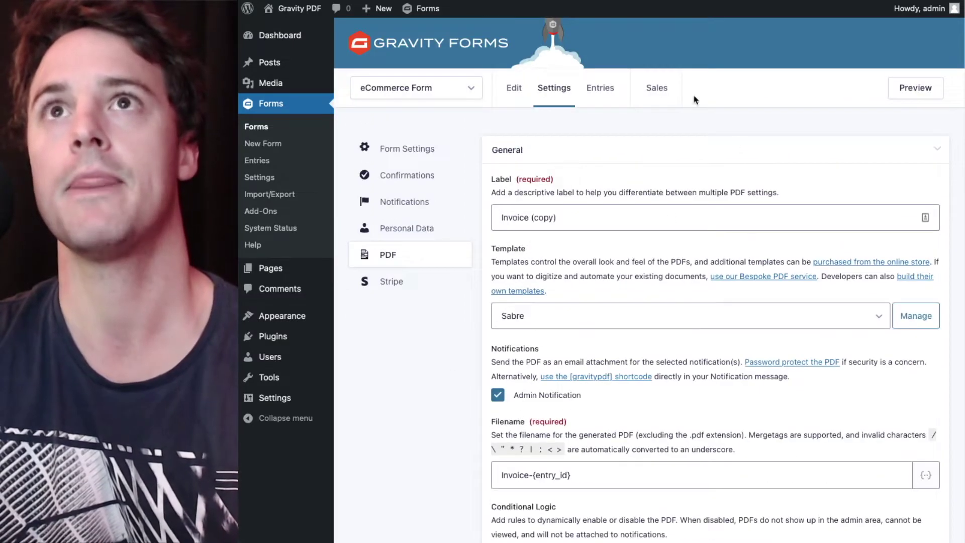
left_click(599, 87)
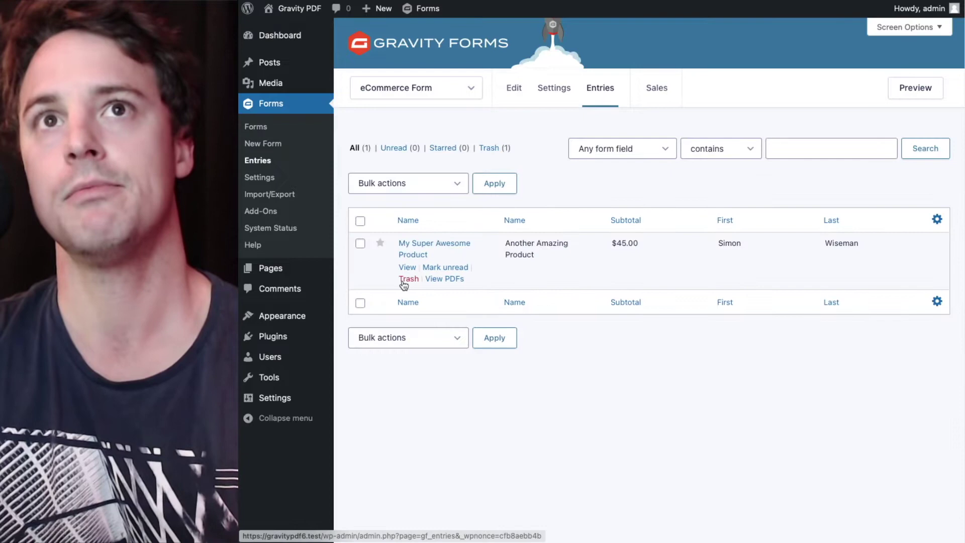
Preview the entry's second Invoice-20 PDF, showing contact details and the $45.00 total
left_click(433, 279)
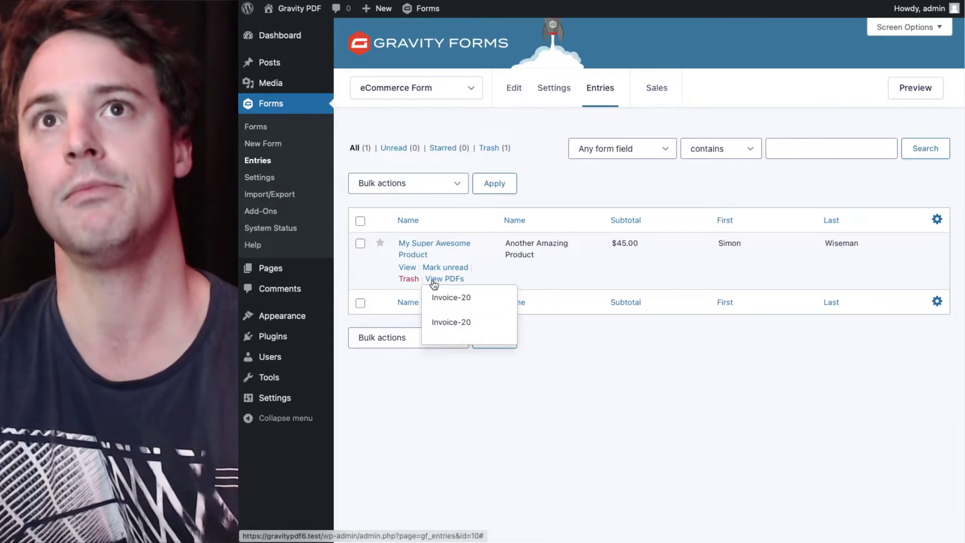
left_click(450, 324)
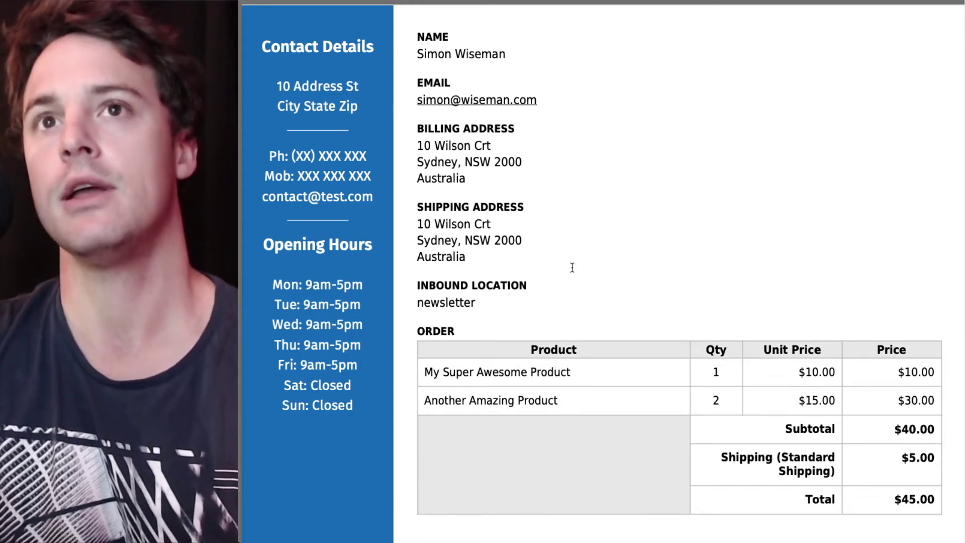
mouse_move(506, 235)
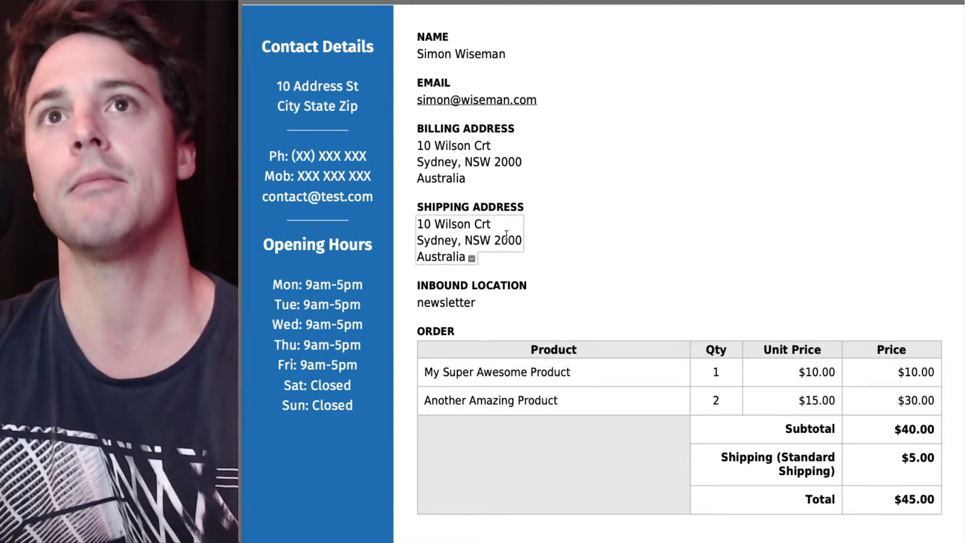
left_click(422, 2)
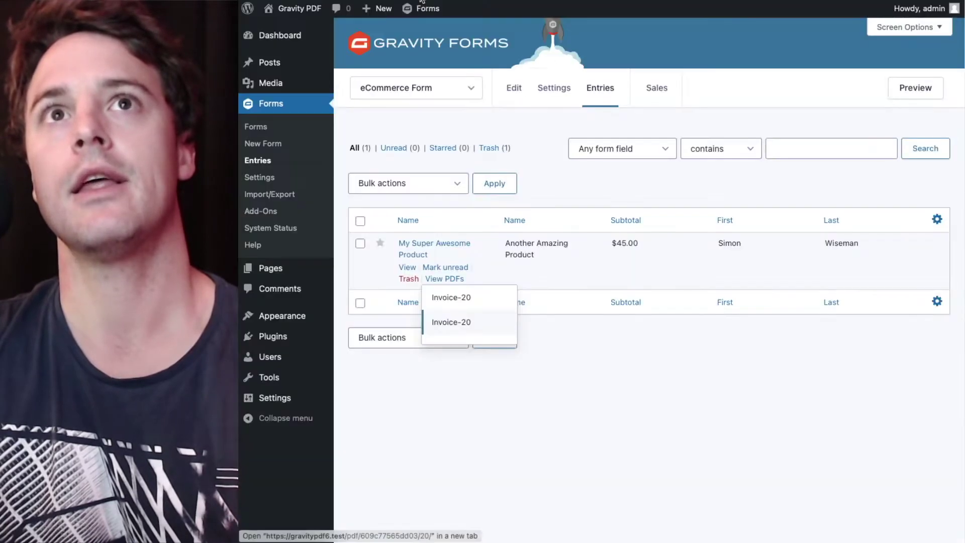
Activate the Gravity PDF Core Booster plugin and return to the Gravity Forms forms list
left_click(310, 334)
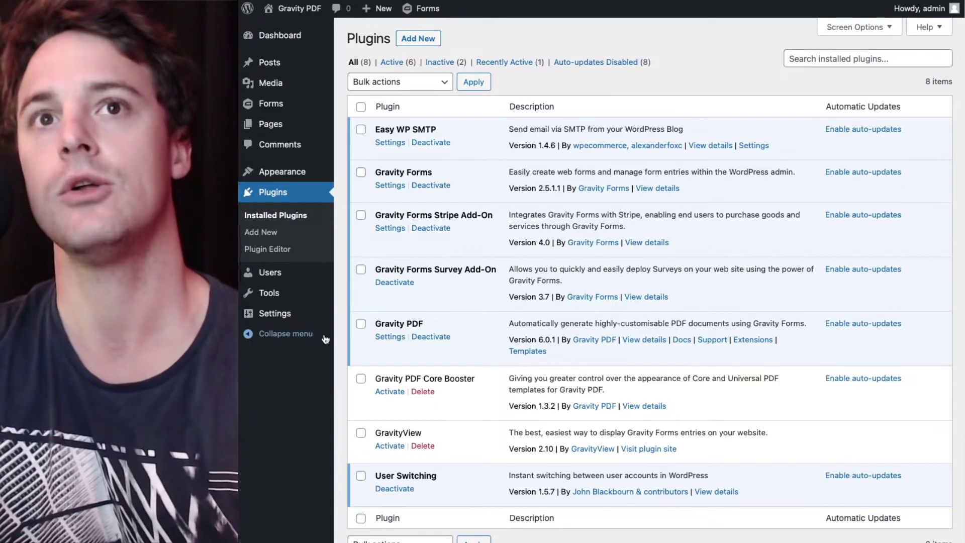
scroll(342, 374, "down", 1)
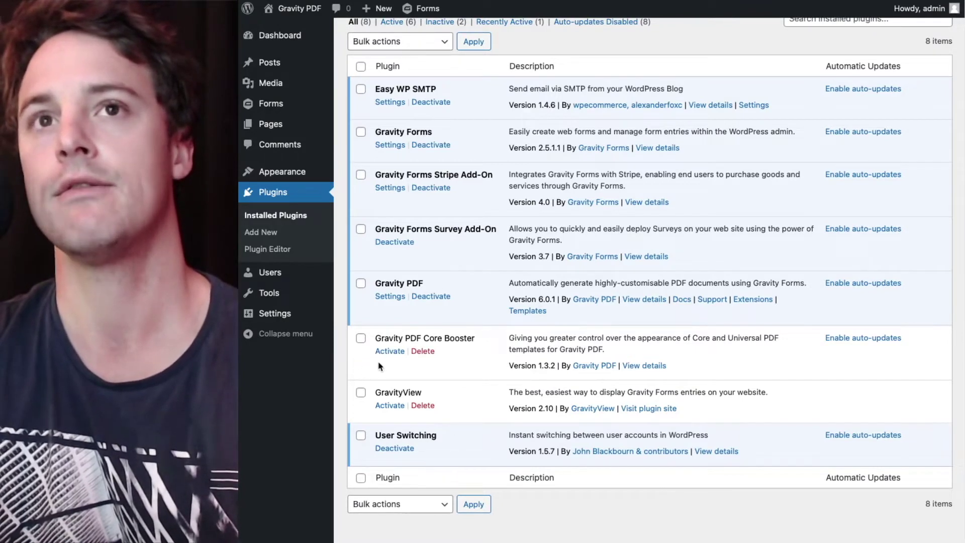
left_click(387, 352)
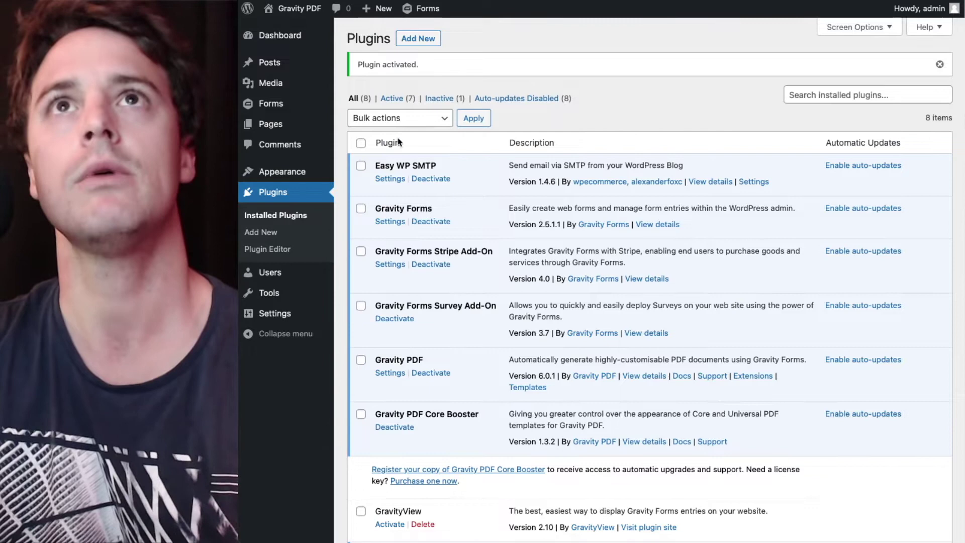
left_click(291, 108)
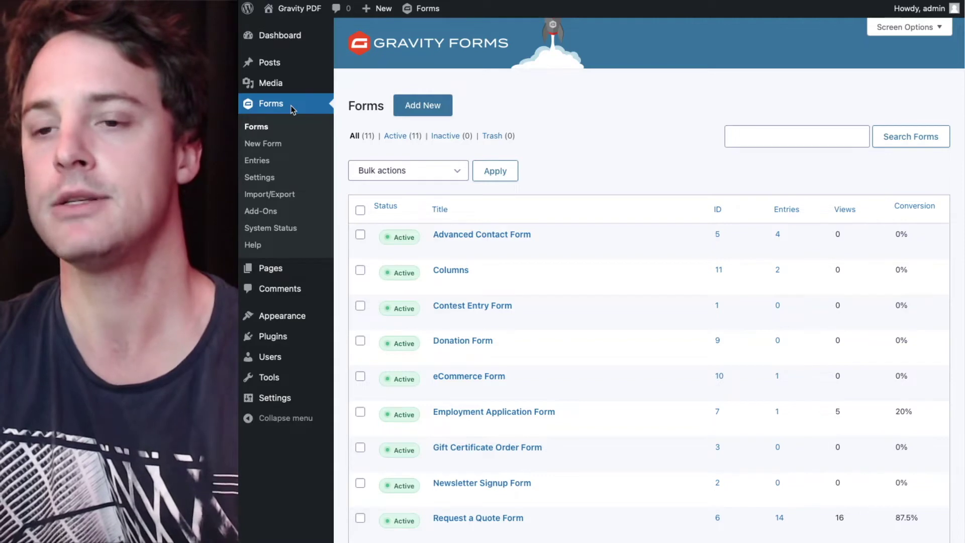
Delete the eCommerce Form's Invoice (copy) PDF and edit the remaining Invoice PDF
scroll(603, 121, "down", 3)
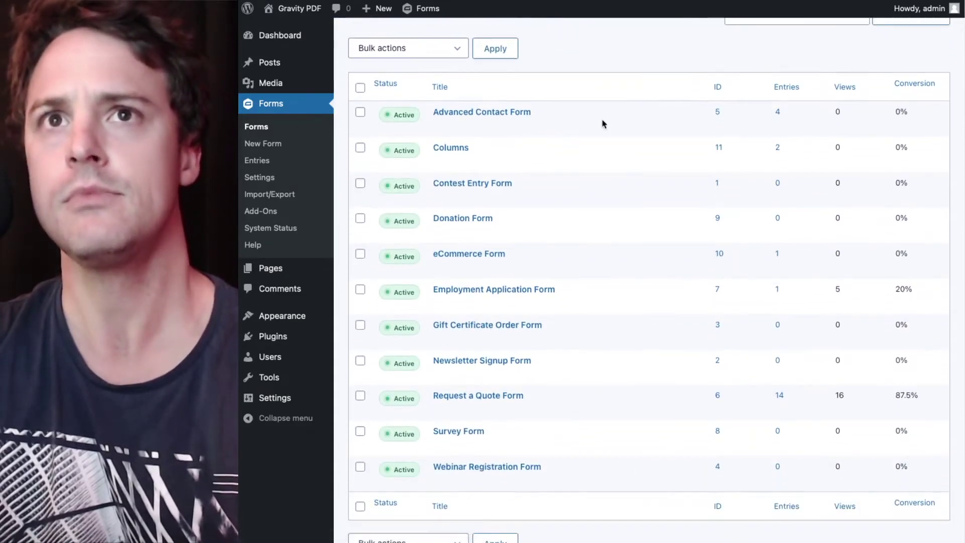
mouse_move(467, 232)
mouse_move(467, 269)
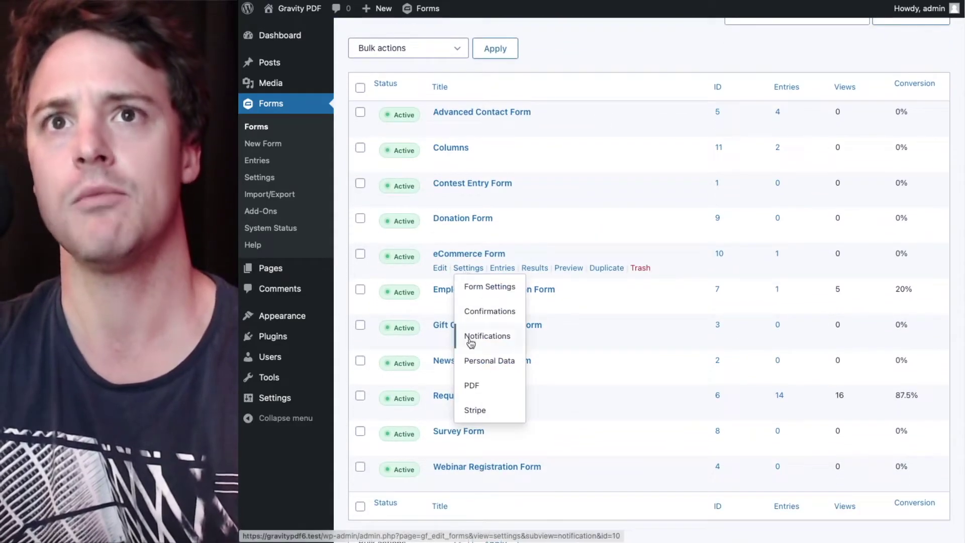
left_click(468, 388)
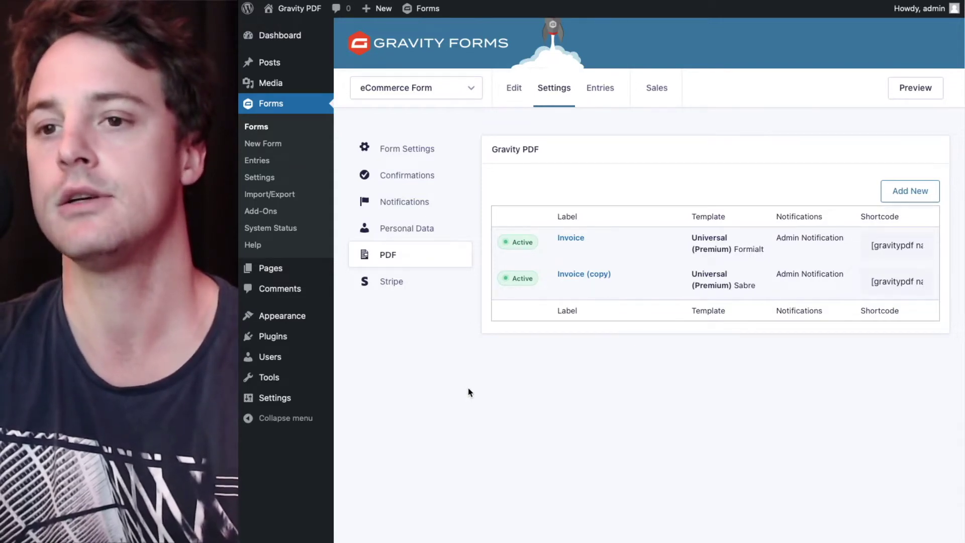
mouse_move(590, 277)
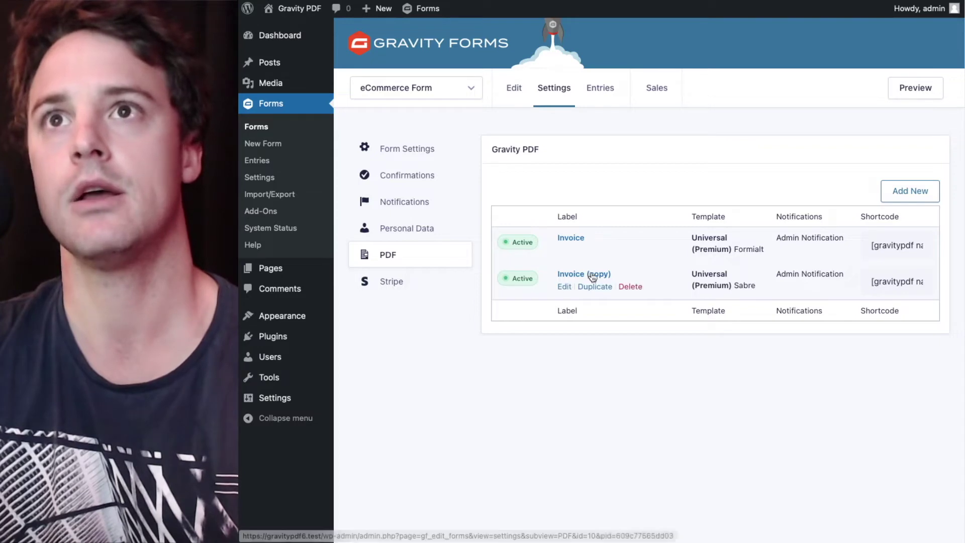
left_click(634, 286)
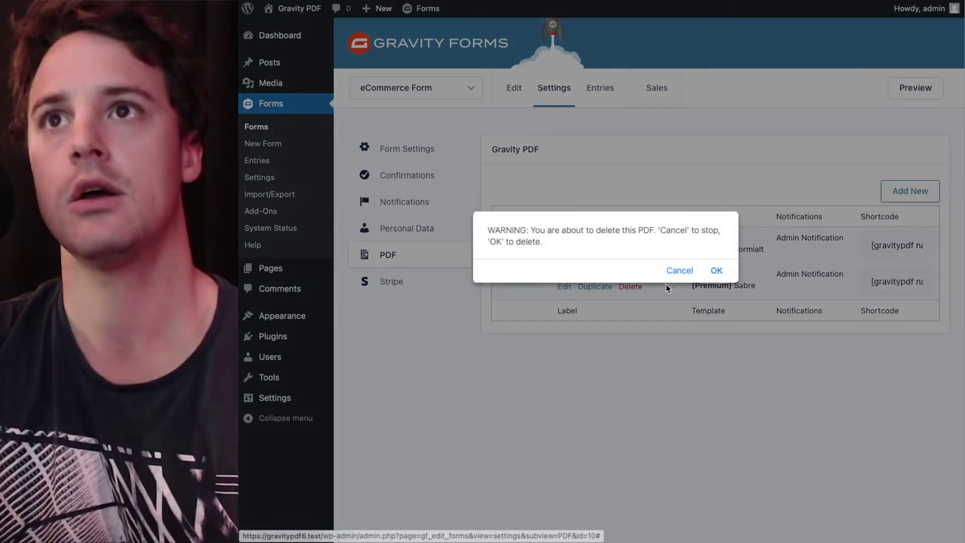
left_click(716, 270)
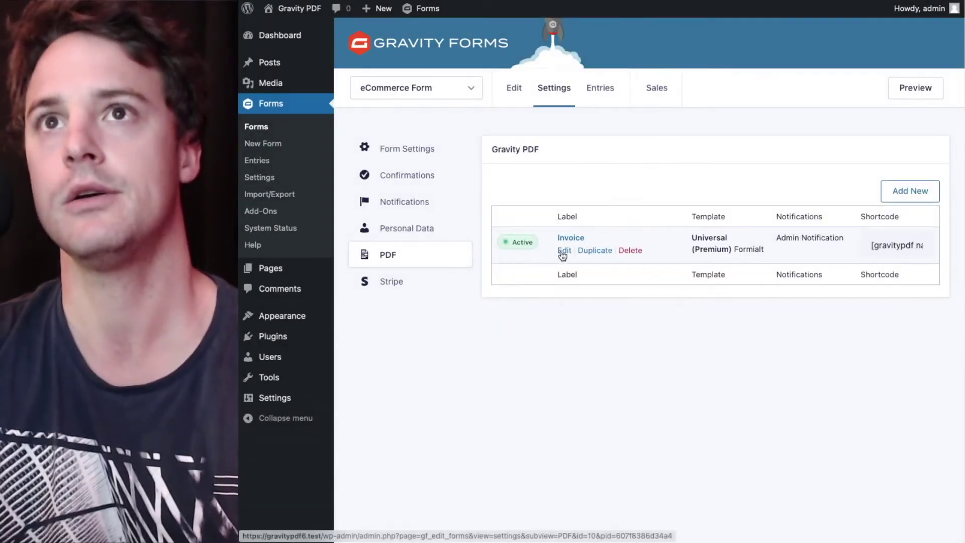
left_click(563, 251)
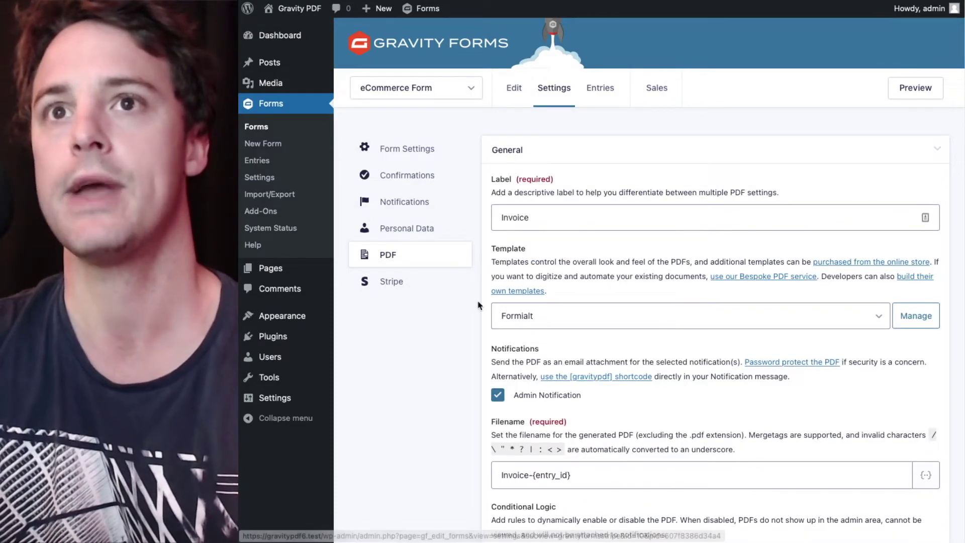
Turn on field filtering in the Invoice PDF settings and include all form fields
scroll(476, 301, "down", 4)
scroll(477, 304, "down", 10)
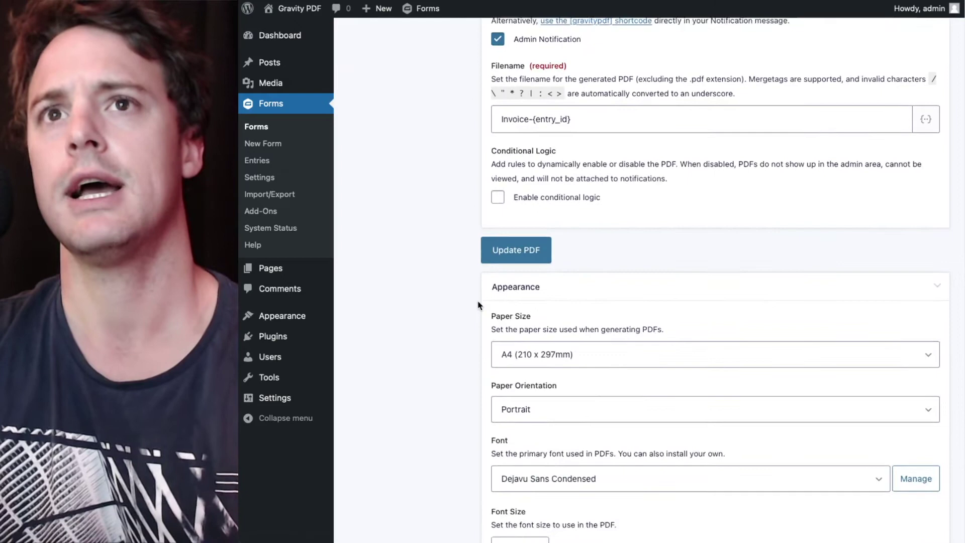
scroll(478, 304, "down", 1)
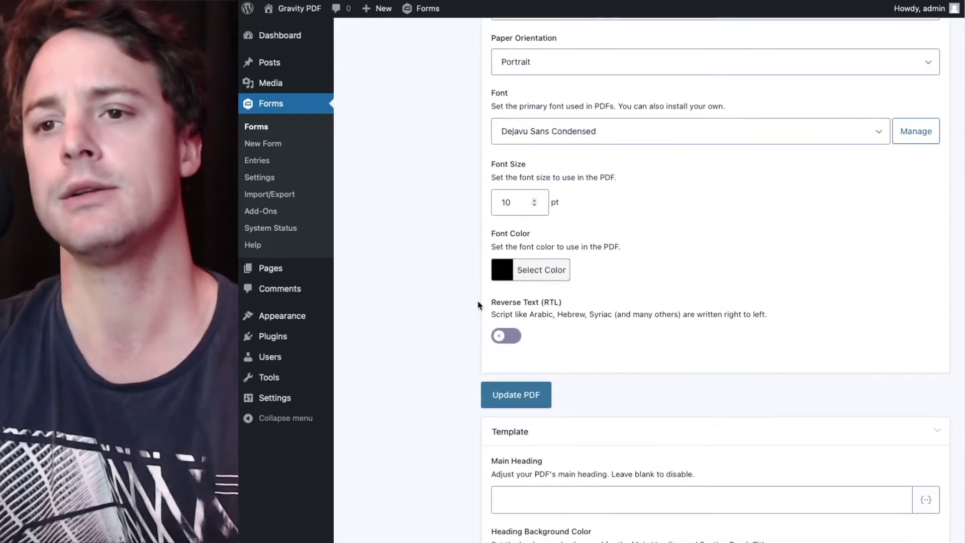
scroll(477, 305, "down", 3)
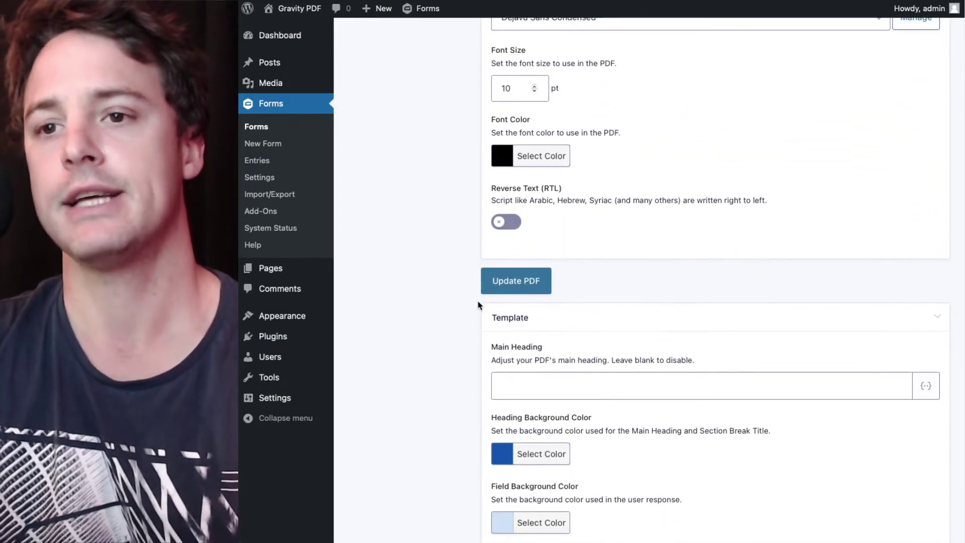
scroll(478, 304, "down", 2)
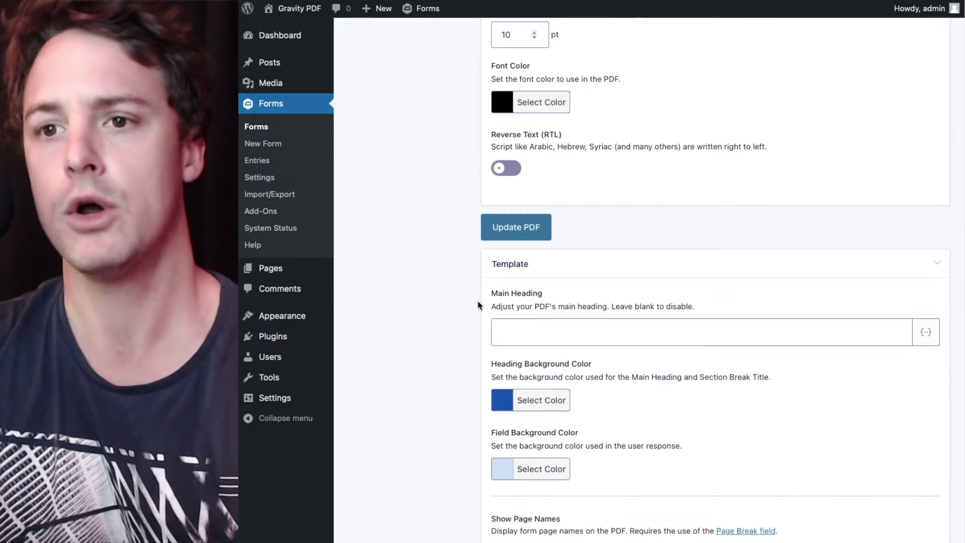
scroll(478, 304, "down", 6)
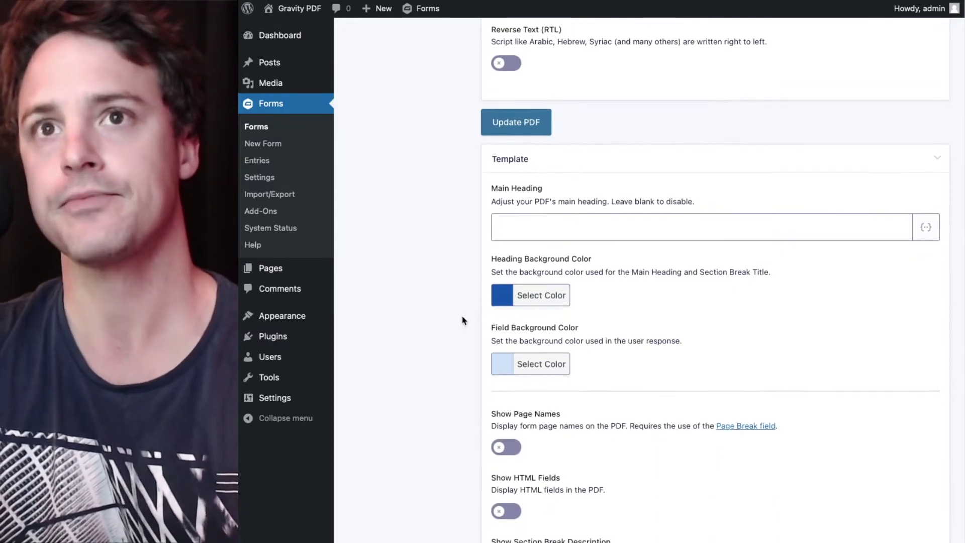
scroll(463, 320, "down", 15)
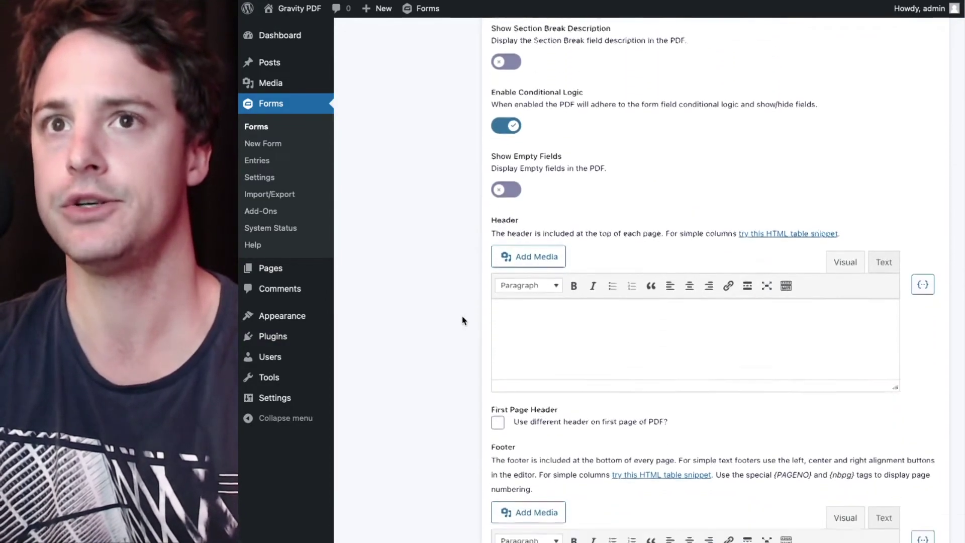
scroll(463, 320, "down", 9)
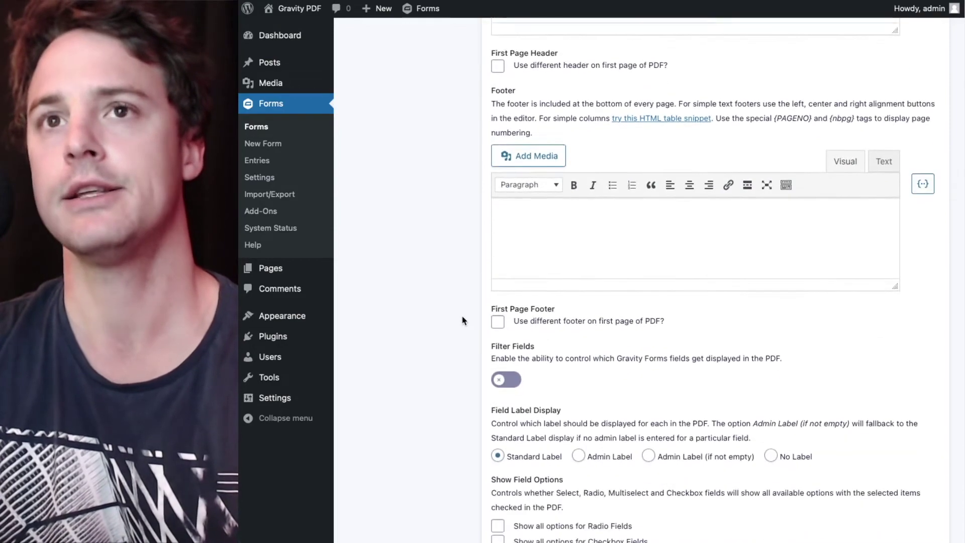
scroll(463, 320, "down", 1)
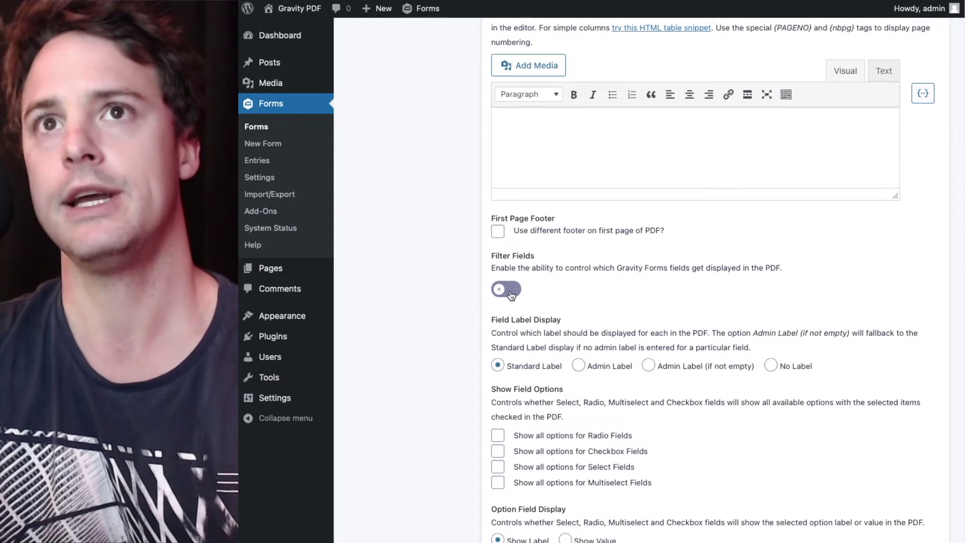
left_click(507, 290)
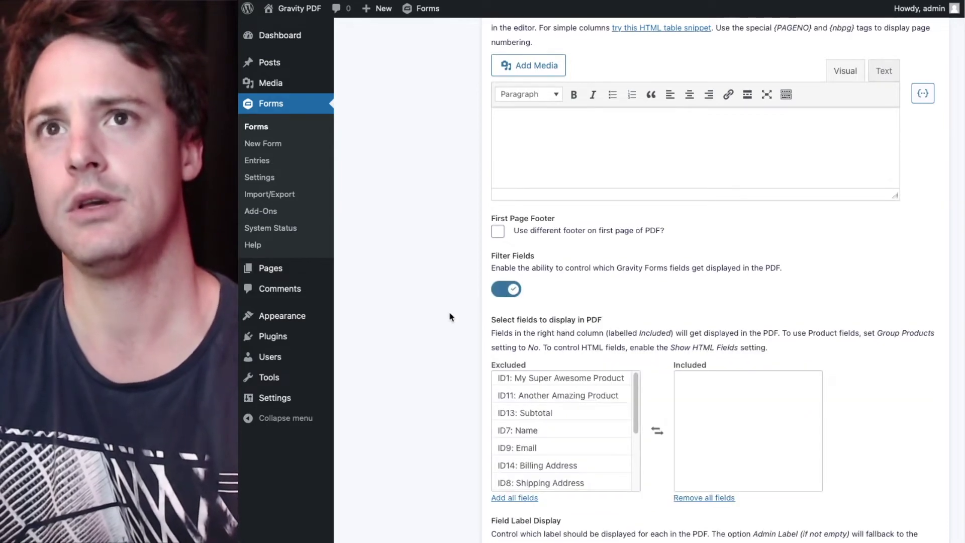
scroll(450, 316, "down", 1)
scroll(450, 316, "down", 2)
left_click(550, 300)
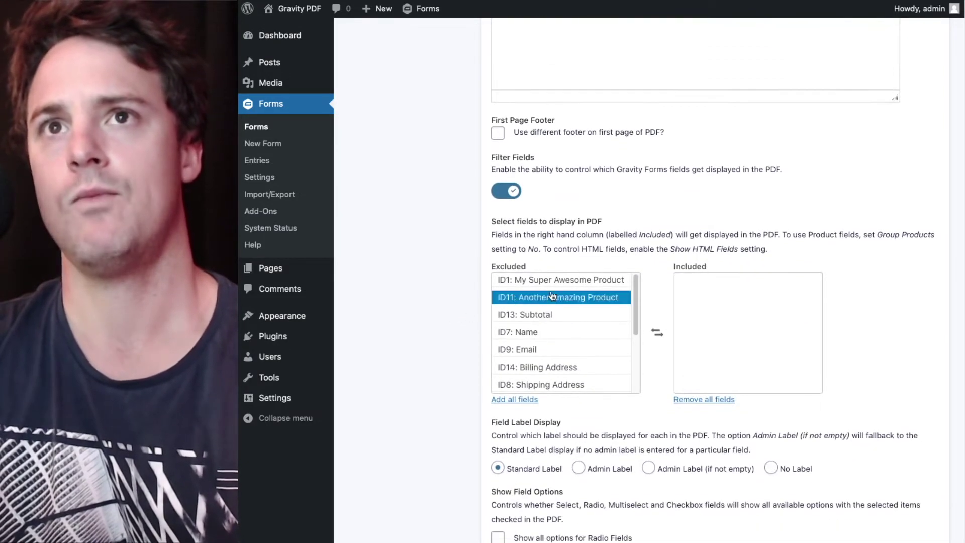
scroll(553, 296, "down", 1)
scroll(552, 295, "down", 3)
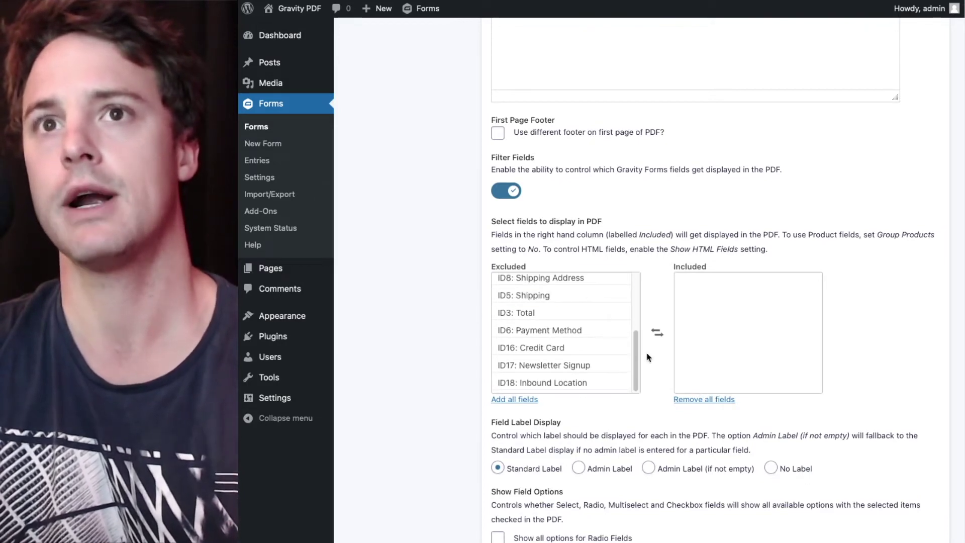
left_click(498, 384)
left_click(501, 400)
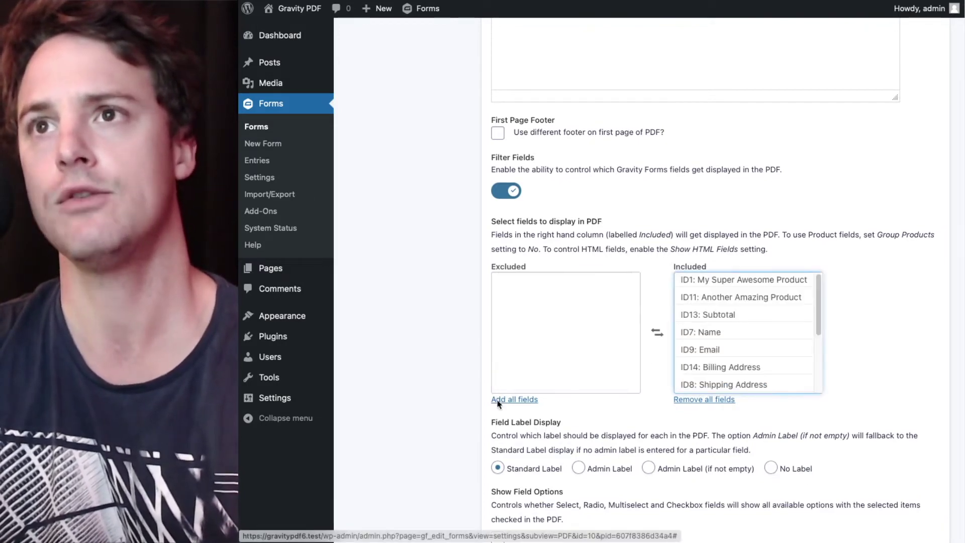
left_click(799, 312)
Exclude Inbound Location, Newsletter Signup, Credit Card and Payment Method, then update the PDF
scroll(759, 286, "down", 4)
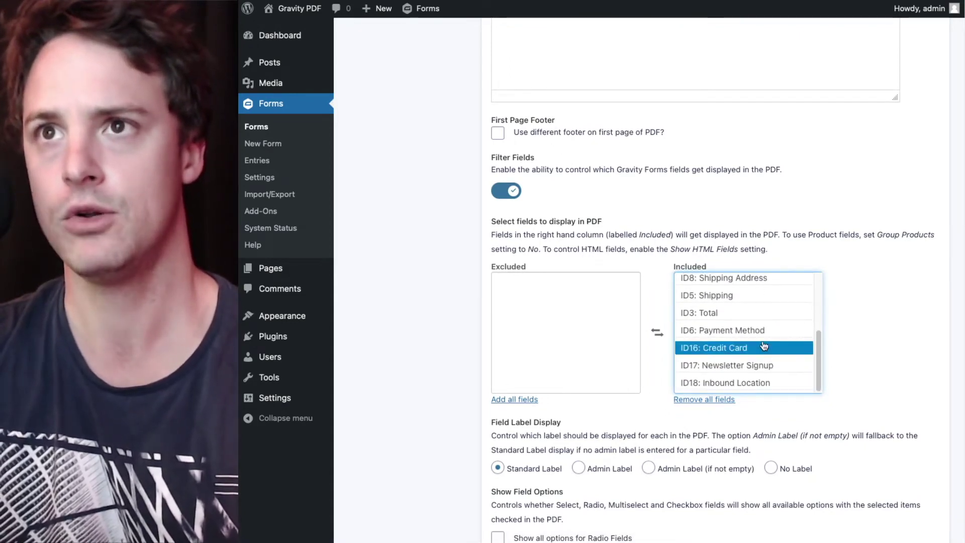
scroll(799, 304, "up", 8)
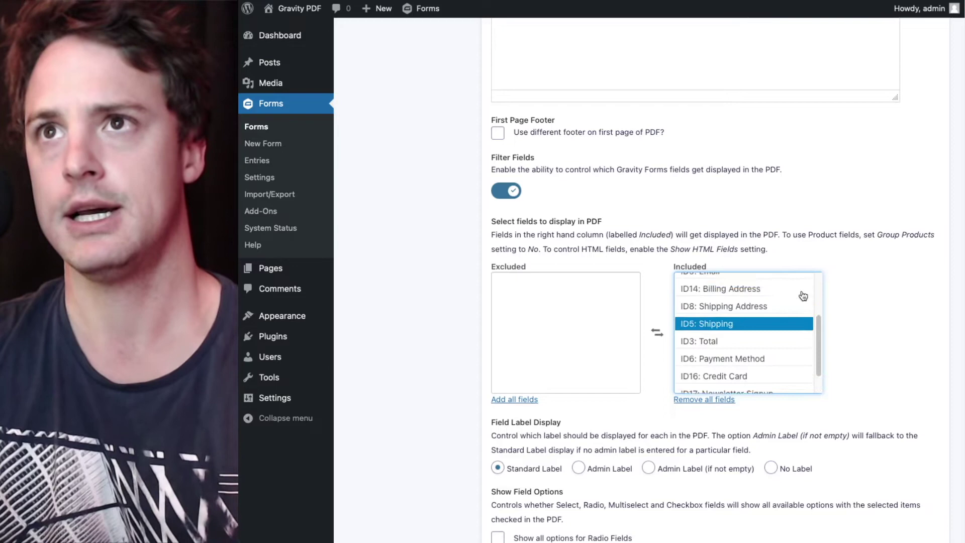
scroll(860, 371, "down", 4)
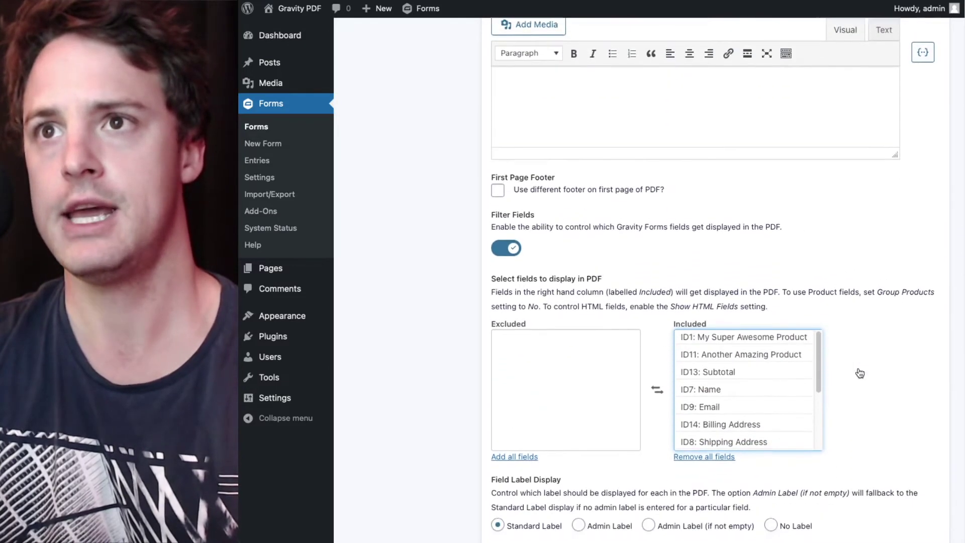
scroll(788, 381, "down", 2)
scroll(786, 381, "down", 3)
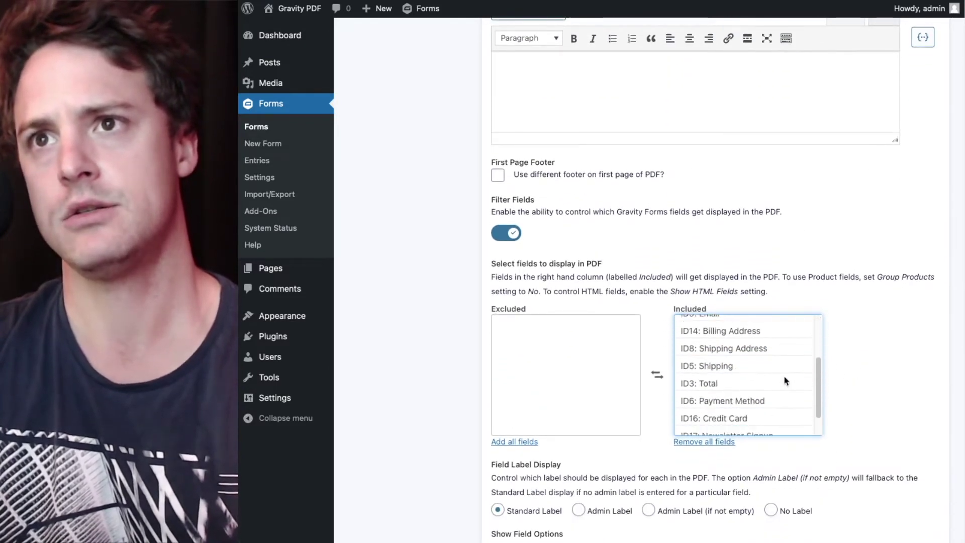
left_click(731, 427)
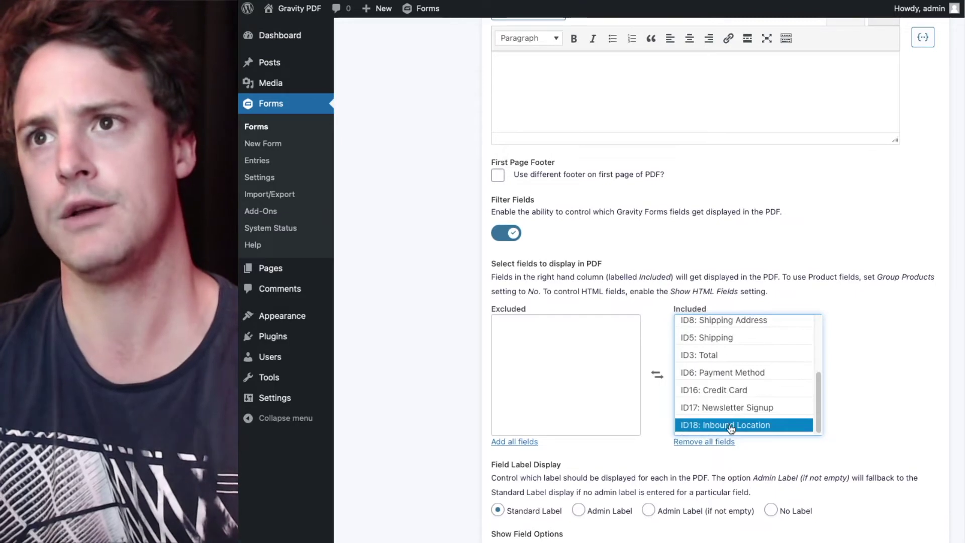
left_click(731, 427)
left_click(731, 426)
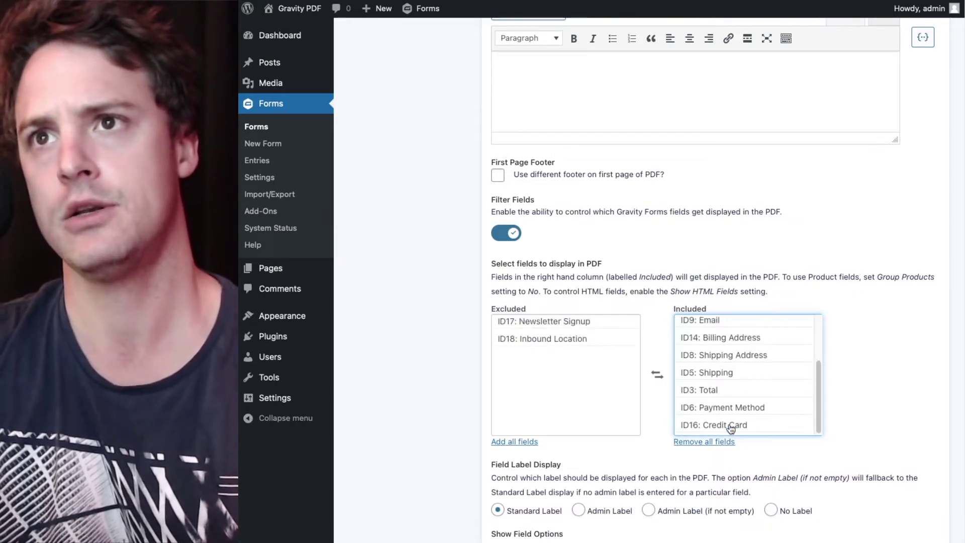
left_click(731, 426)
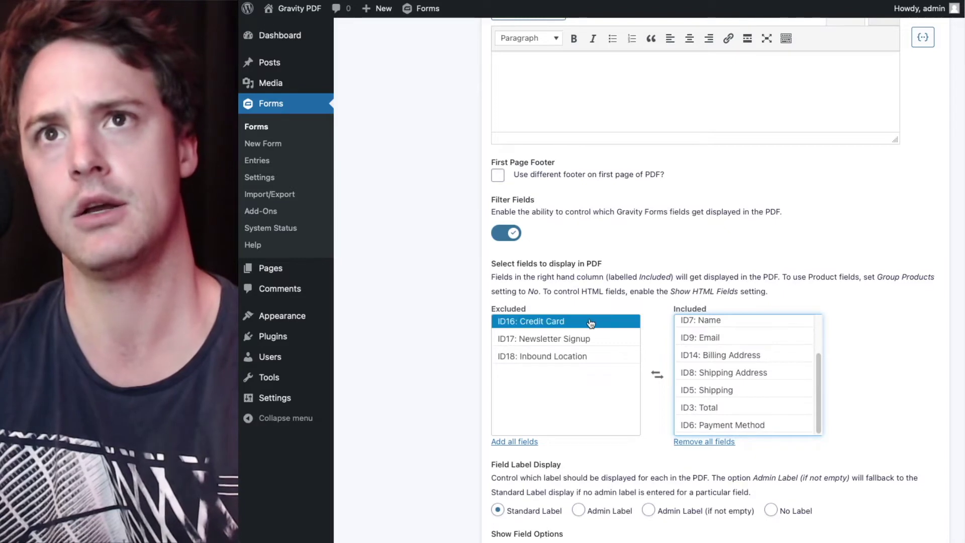
left_click(745, 426)
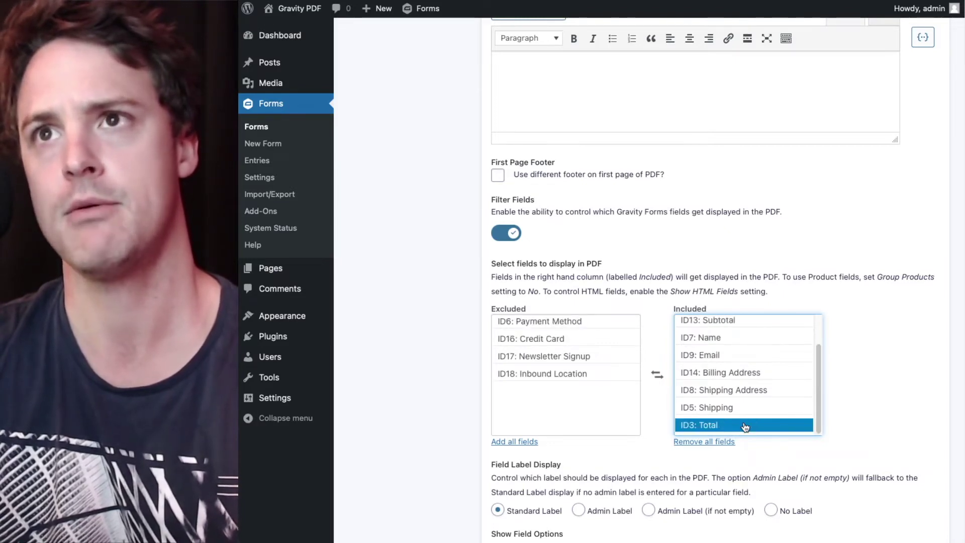
scroll(784, 354, "up", 1)
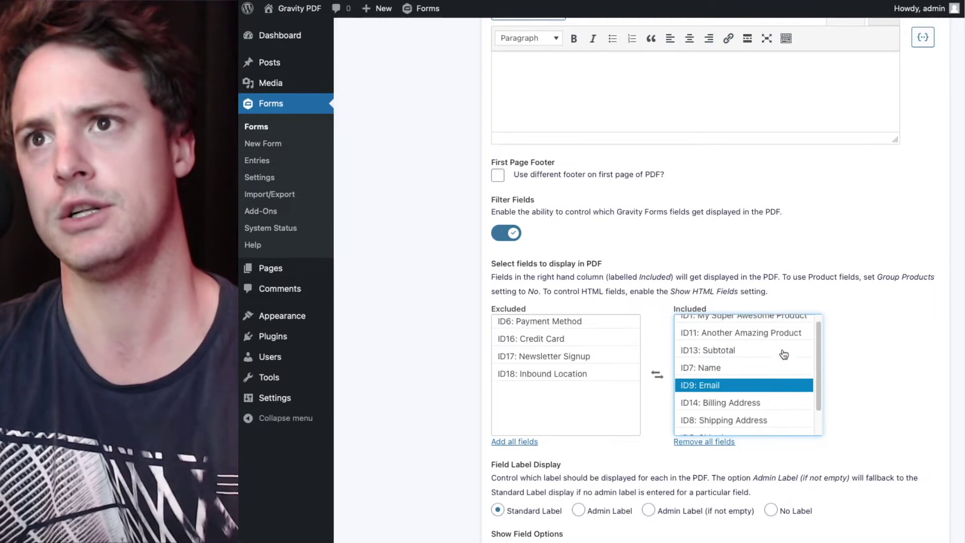
scroll(784, 354, "up", 1)
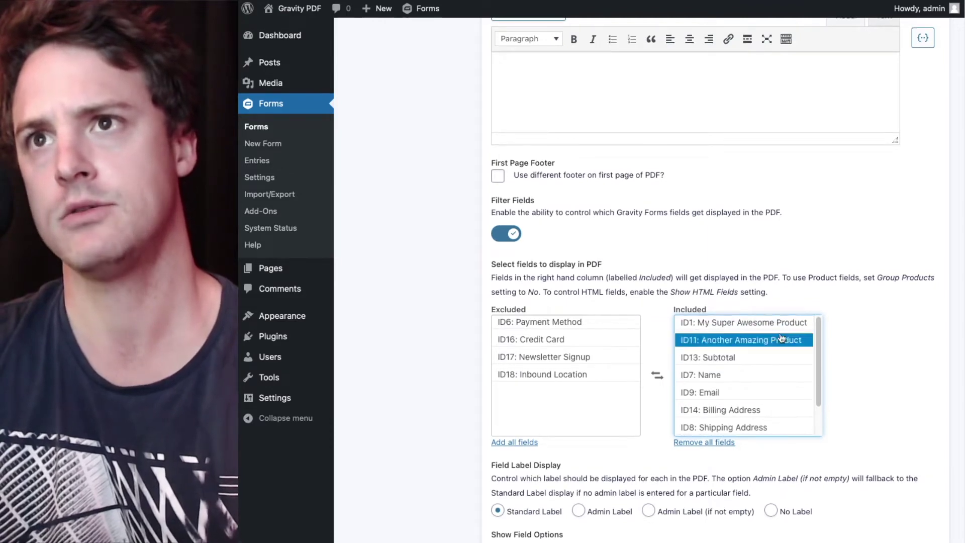
scroll(763, 376, "down", 2)
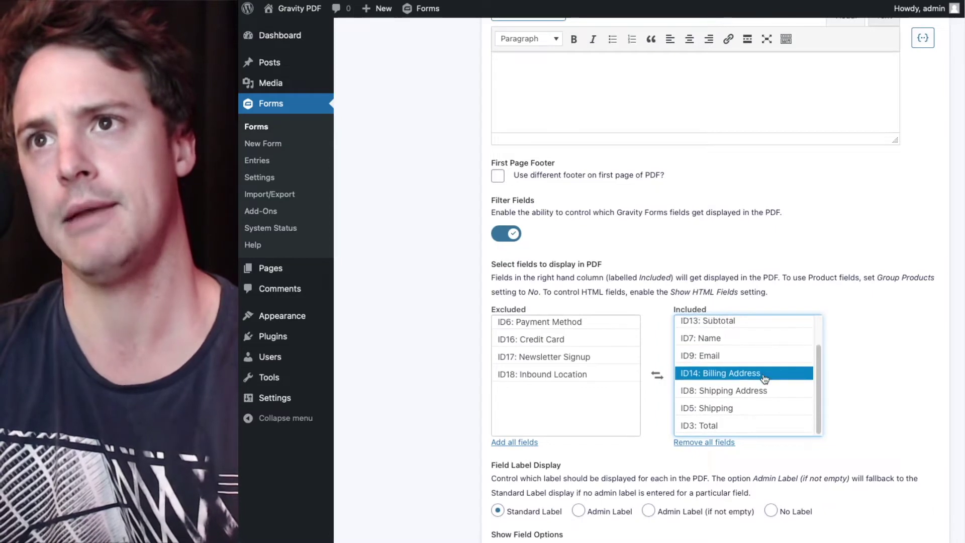
scroll(771, 399, "down", 1)
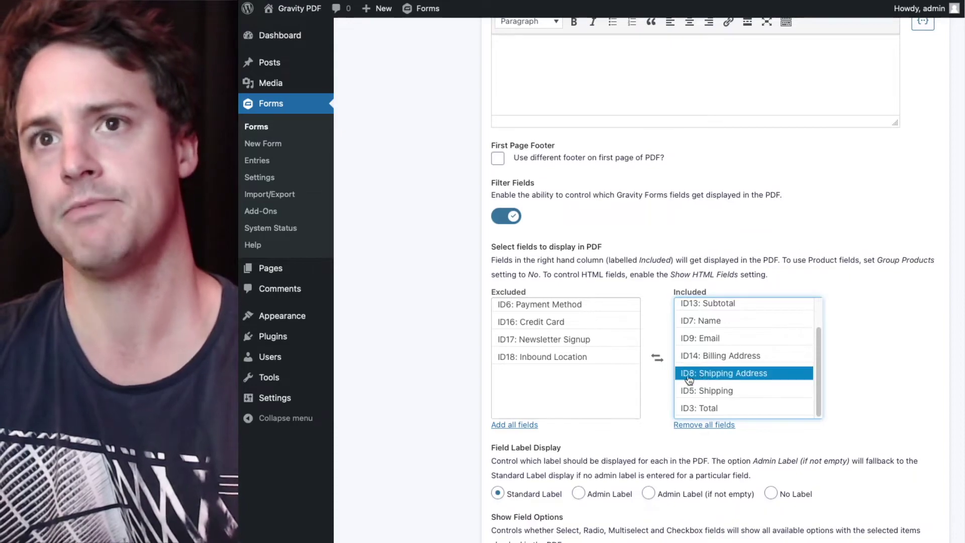
scroll(417, 374, "down", 10)
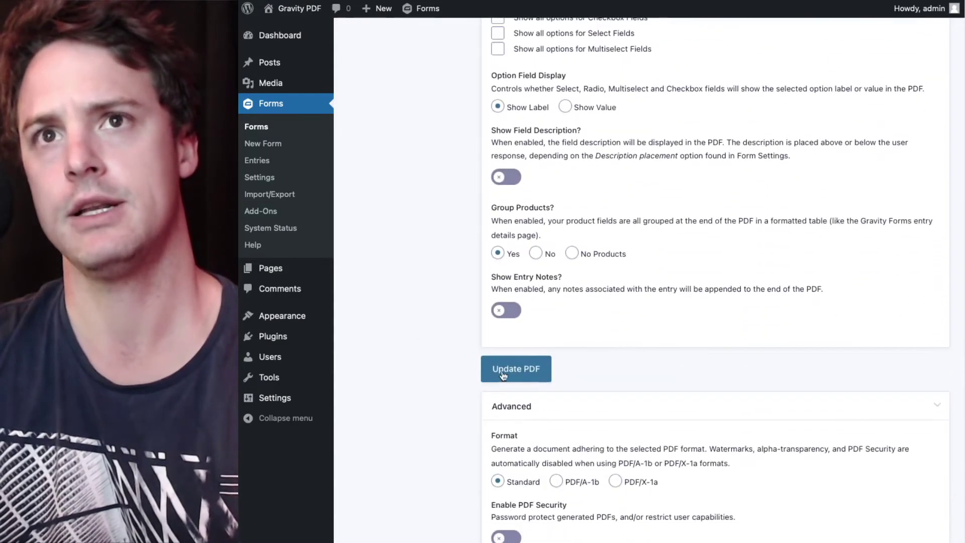
left_click(504, 370)
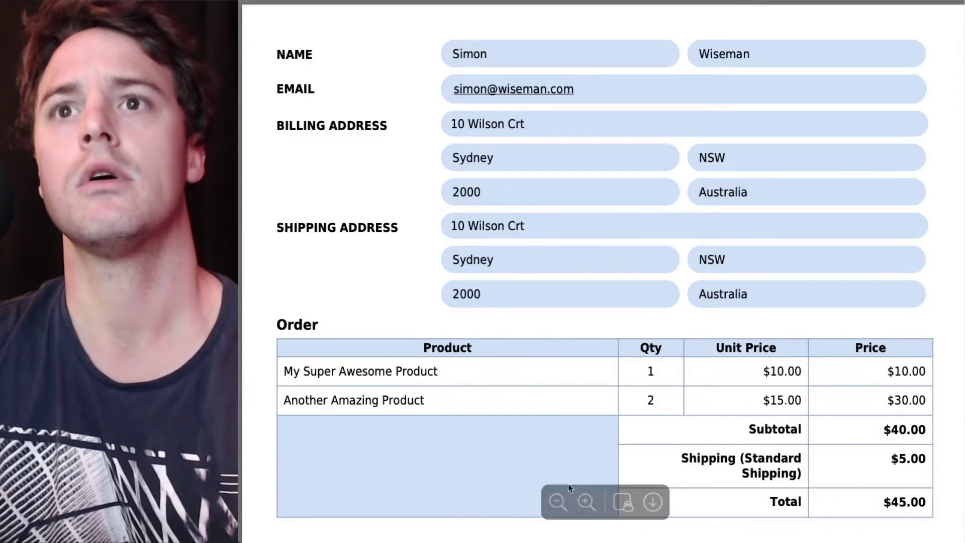
Zoom the regenerated invoice PDF out twice to show the full page
left_click(555, 501)
left_click(555, 501)
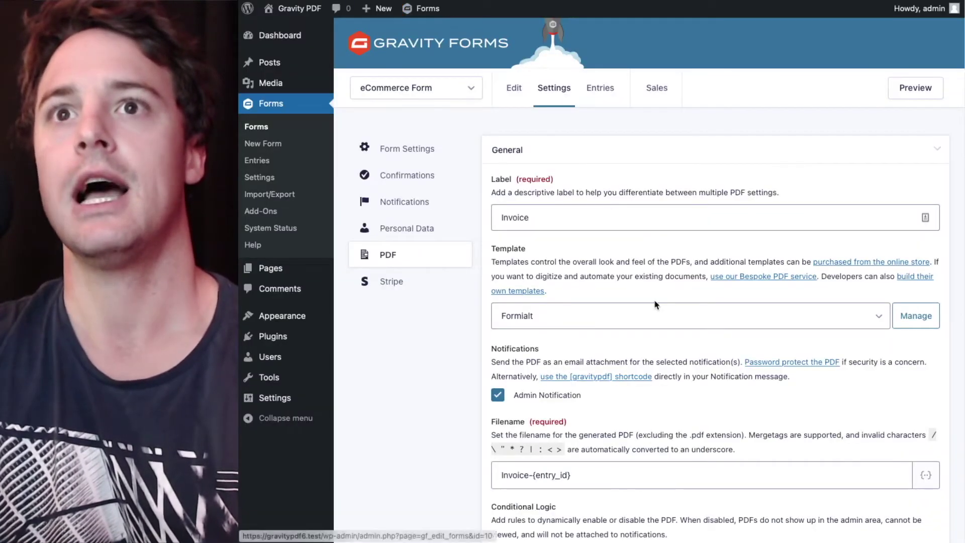
Set Group Products to No in the Invoice PDF settings
scroll(656, 308, "down", 6)
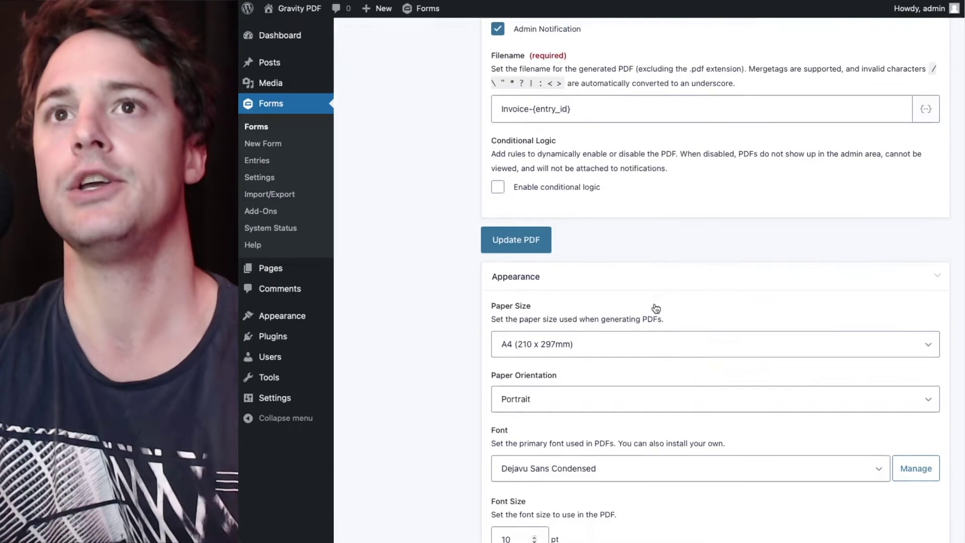
scroll(656, 308, "down", 15)
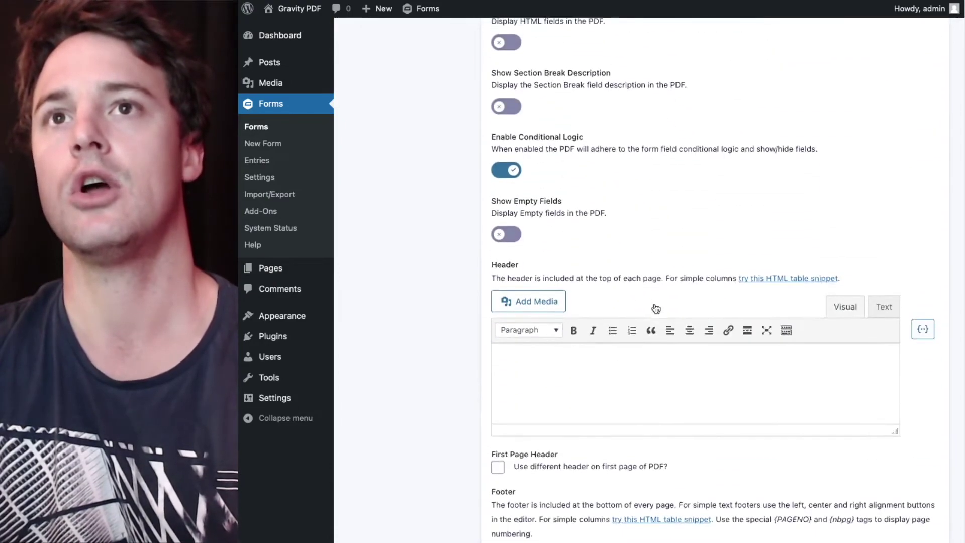
scroll(655, 308, "down", 15)
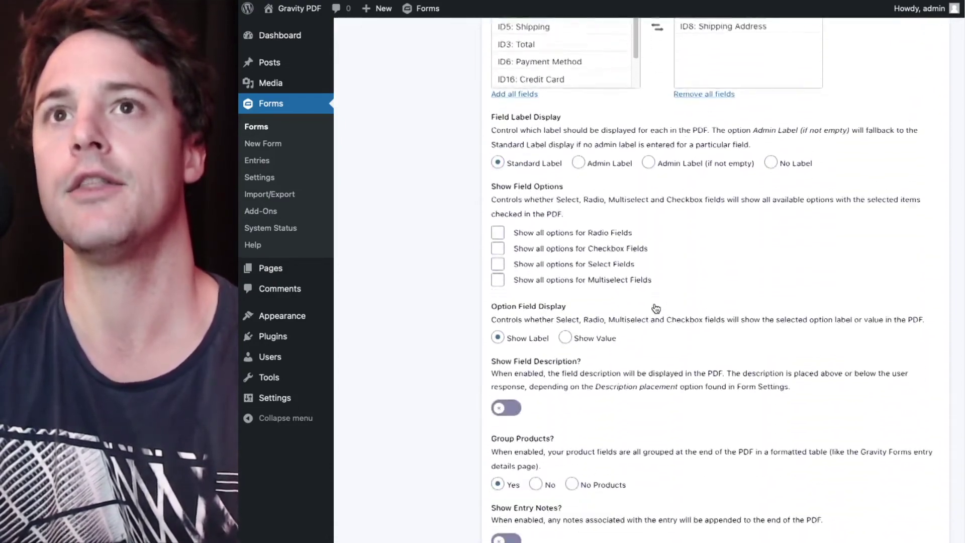
scroll(656, 308, "down", 2)
scroll(653, 306, "down", 4)
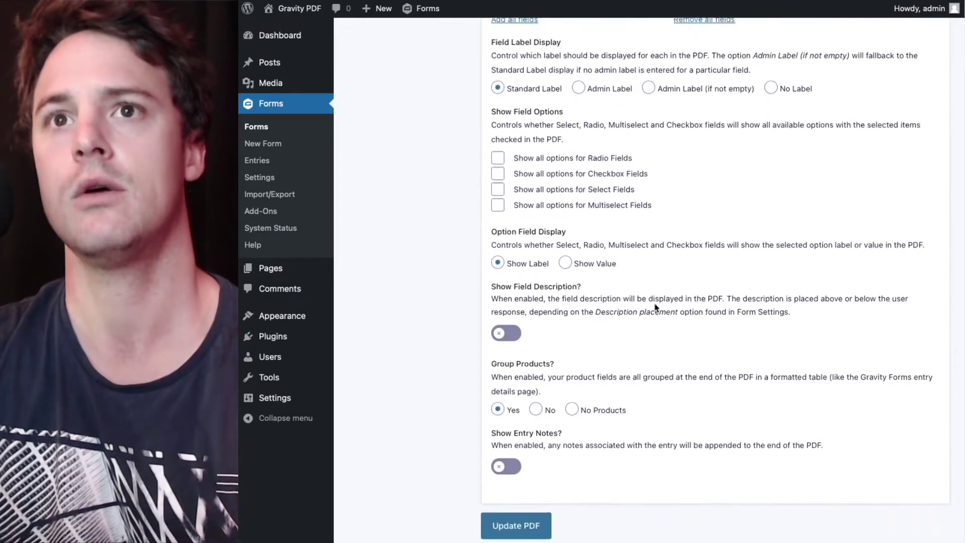
left_click(536, 370)
Include My Super Awesome Product and exclude the Shipping and Billing Address fields
scroll(537, 371, "up", 12)
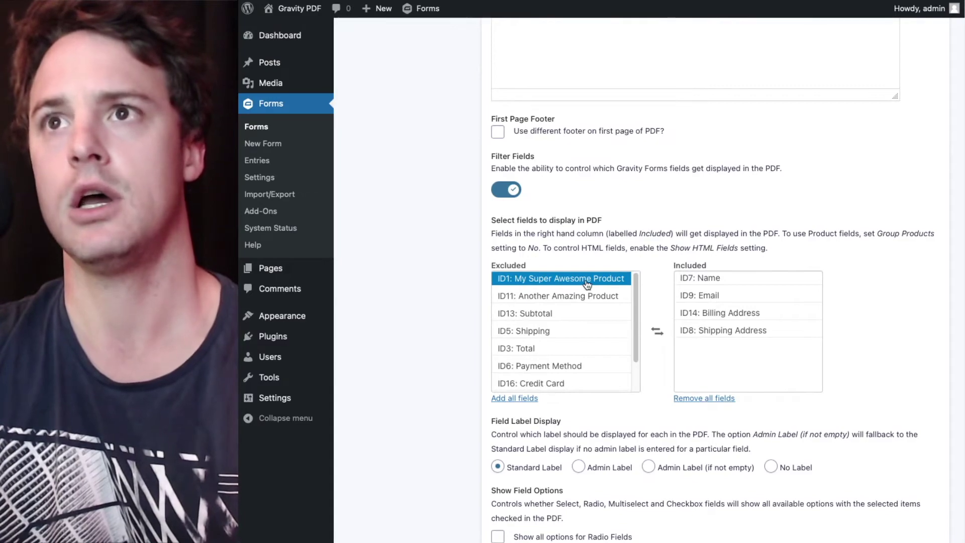
left_click(586, 279)
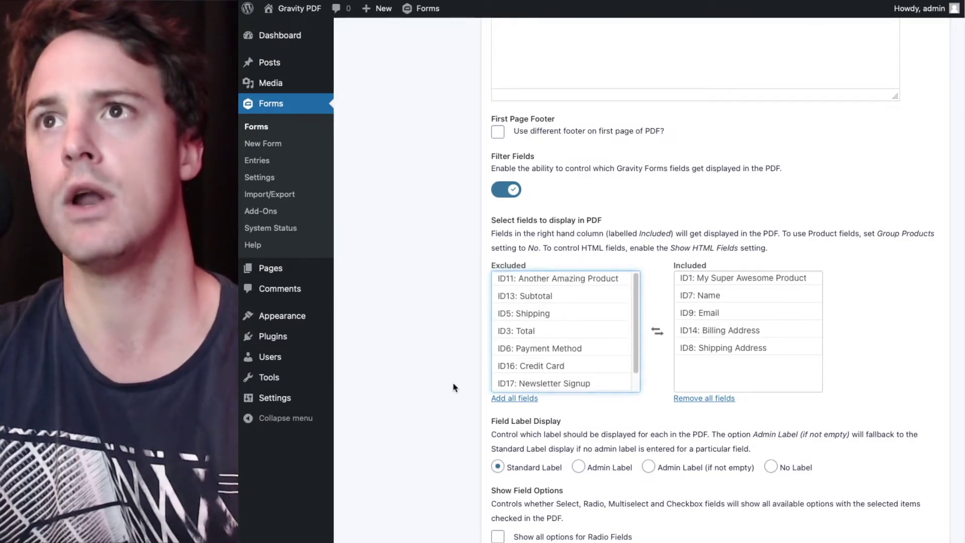
scroll(454, 387, "down", 8)
scroll(454, 388, "up", 5)
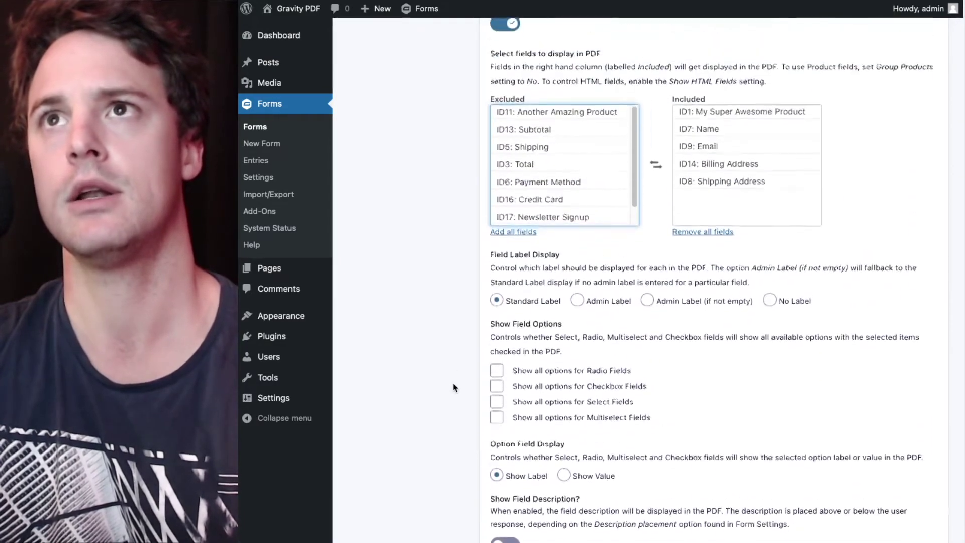
left_click(759, 205)
left_click(749, 195)
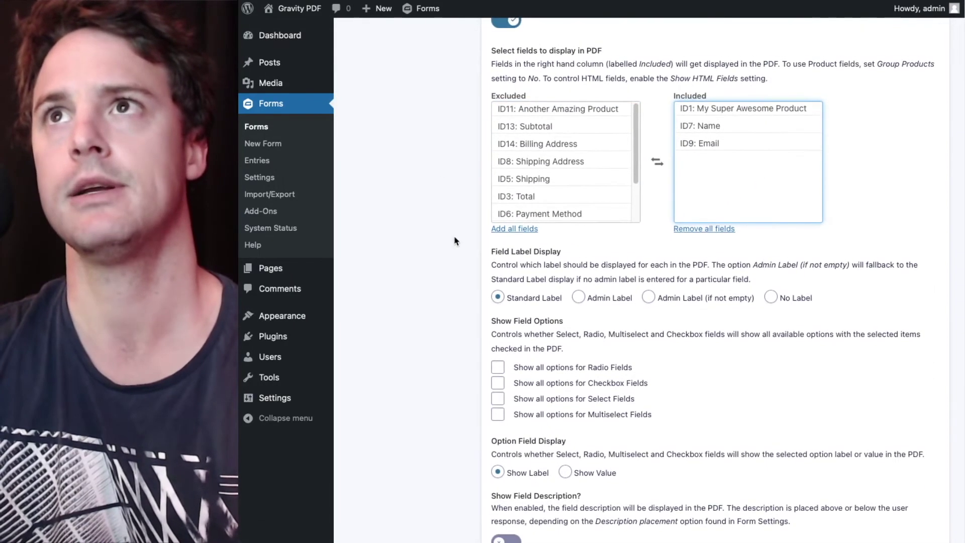
scroll(455, 241, "down", 4)
scroll(526, 449, "down", 5)
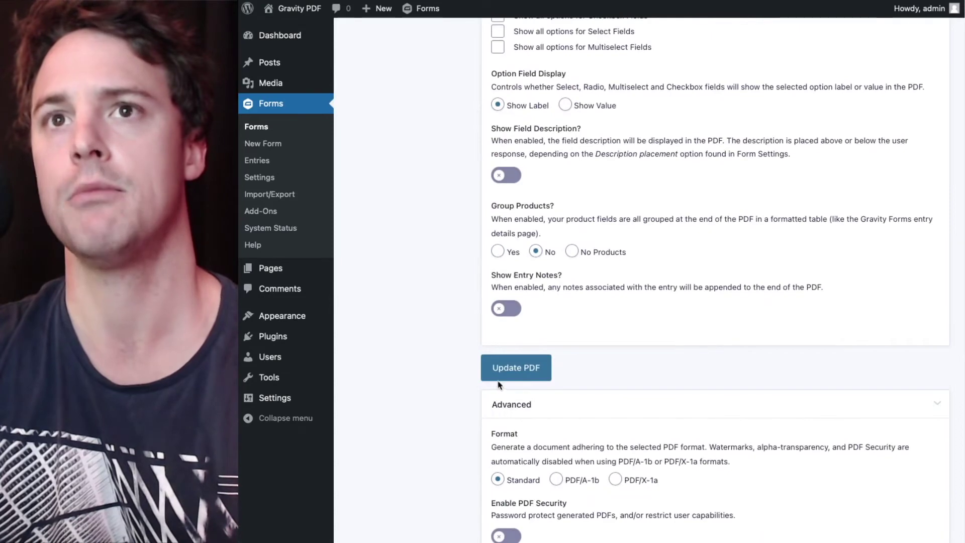
Update the PDF and review it listing My Super Awesome Product ($10.00), Name and Email
left_click(512, 368)
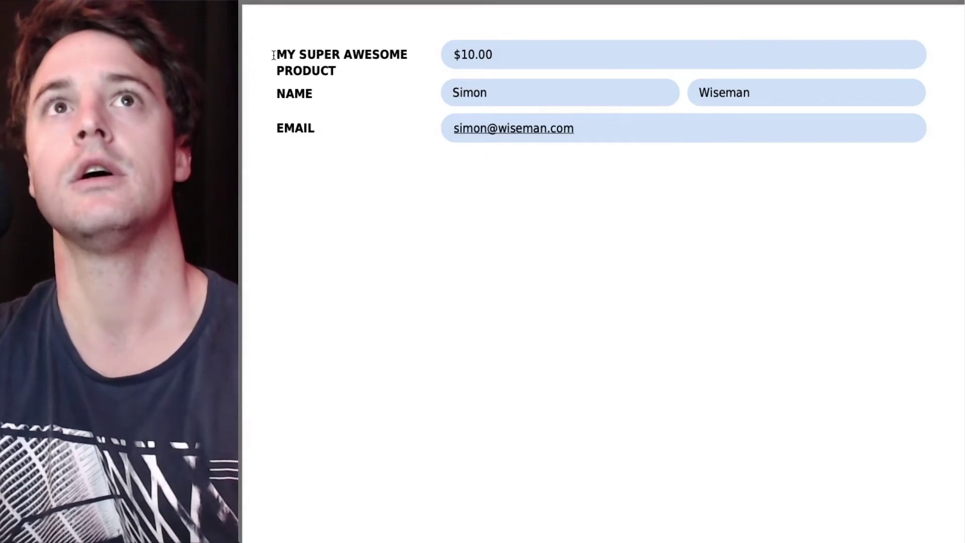
left_click_drag(273, 53, 386, 65)
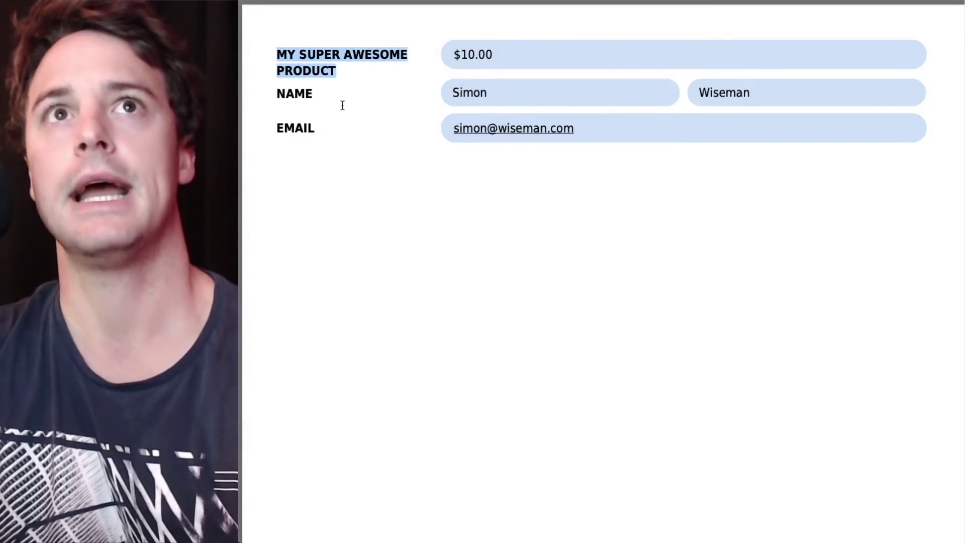
left_click(366, 131)
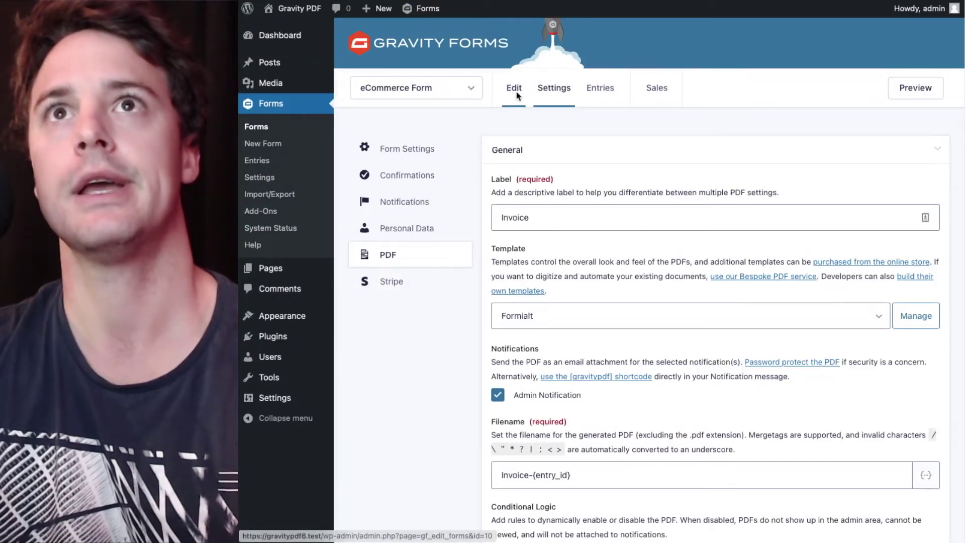
Drag My Super Awesome Product below the Email field in the eCommerce Form and update
left_click(514, 89)
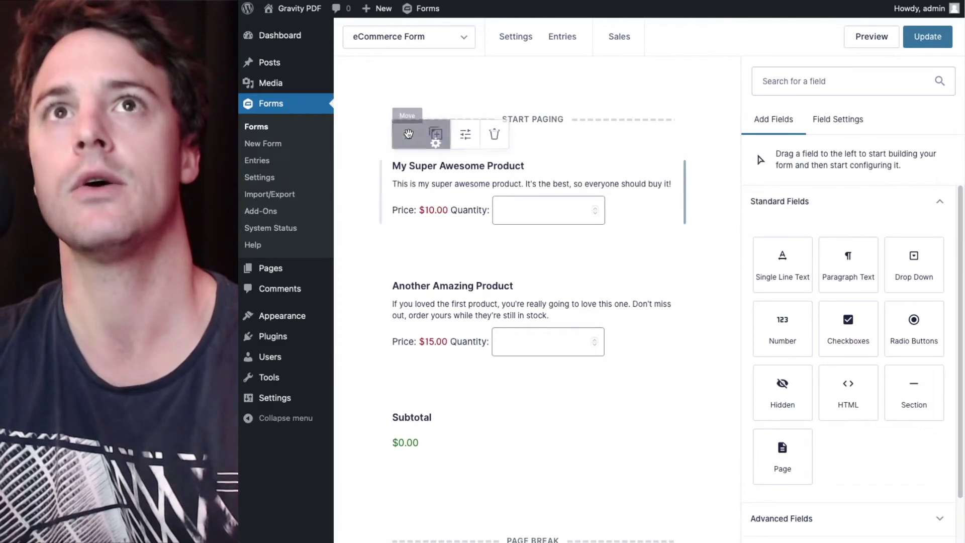
left_click_drag(407, 133, 444, 458)
scroll(443, 458, "down", 5)
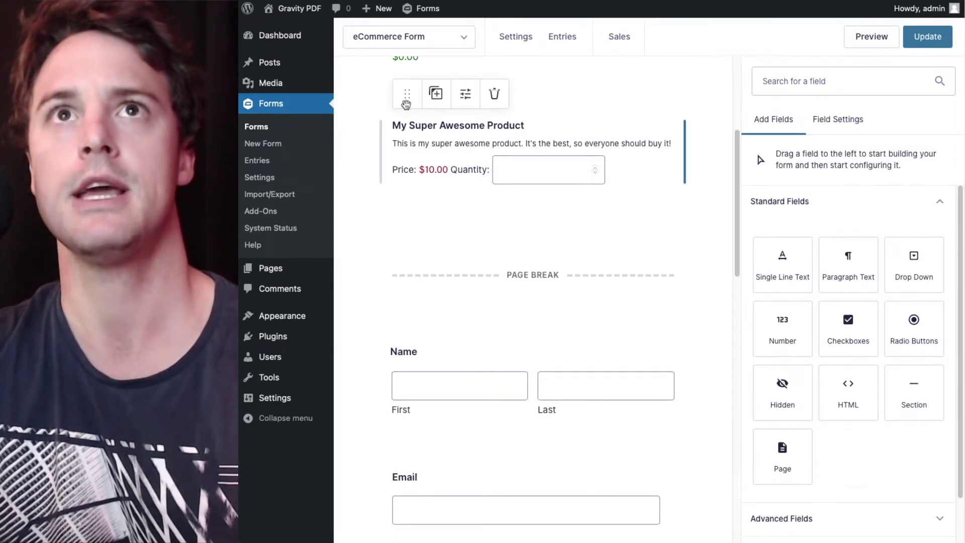
left_click_drag(406, 104, 406, 174)
scroll(416, 194, "down", 5)
left_click_drag(410, 193, 475, 300)
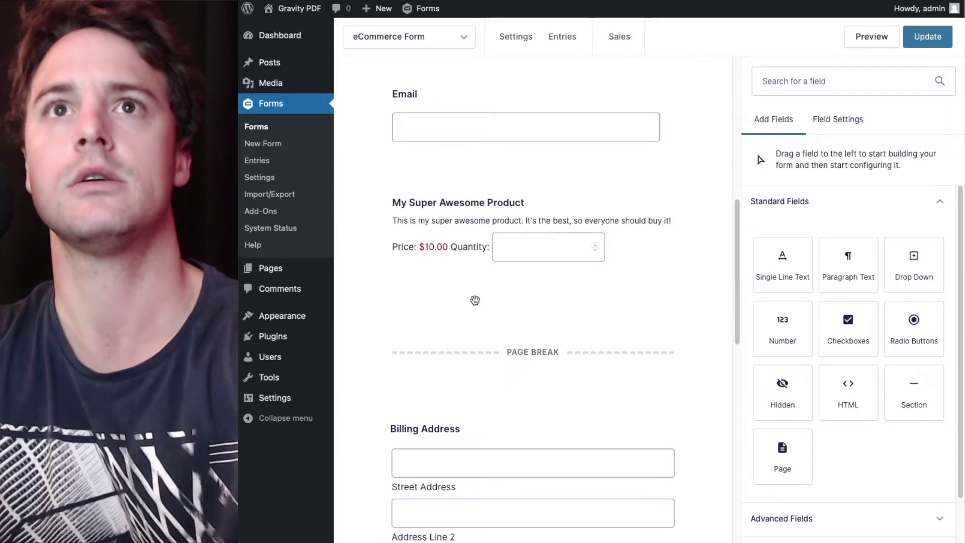
left_click(933, 49)
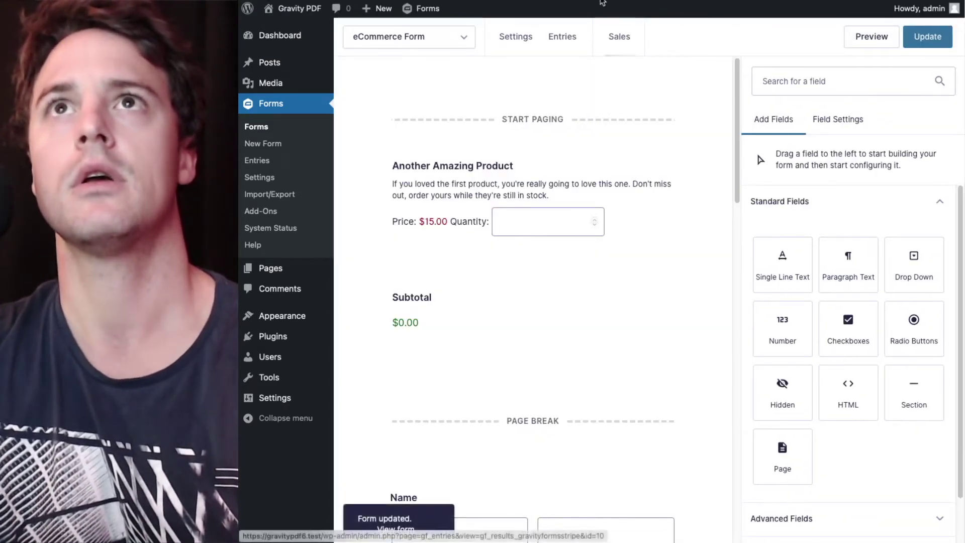
scroll(564, 270, "down", 12)
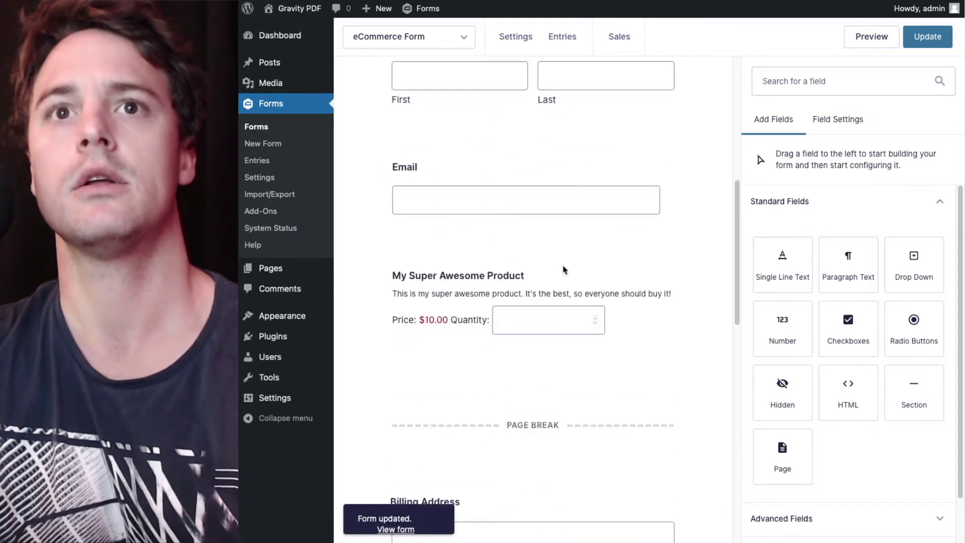
scroll(558, 226, "up", 1)
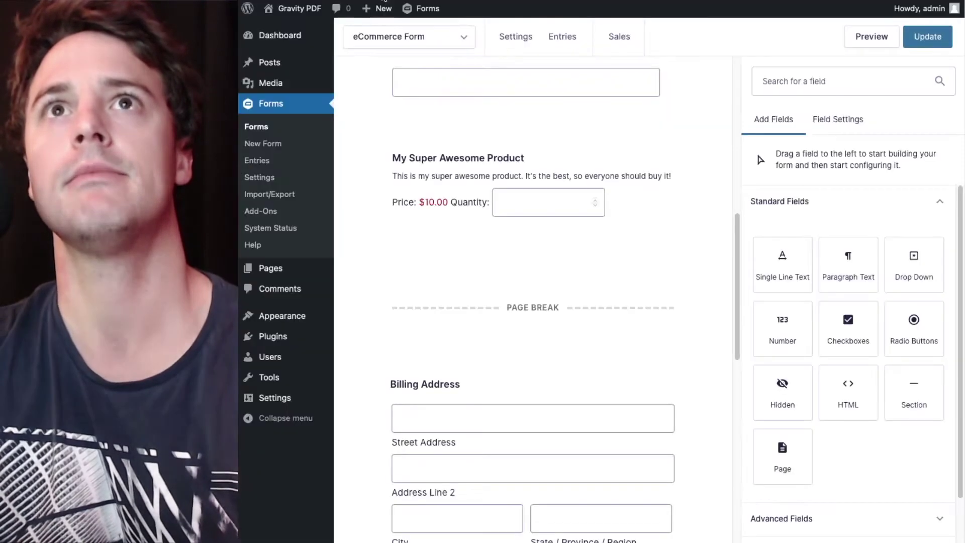
Add a new PDF under the form's PDF settings using the Rubix template
left_click(388, 36)
mouse_move(515, 49)
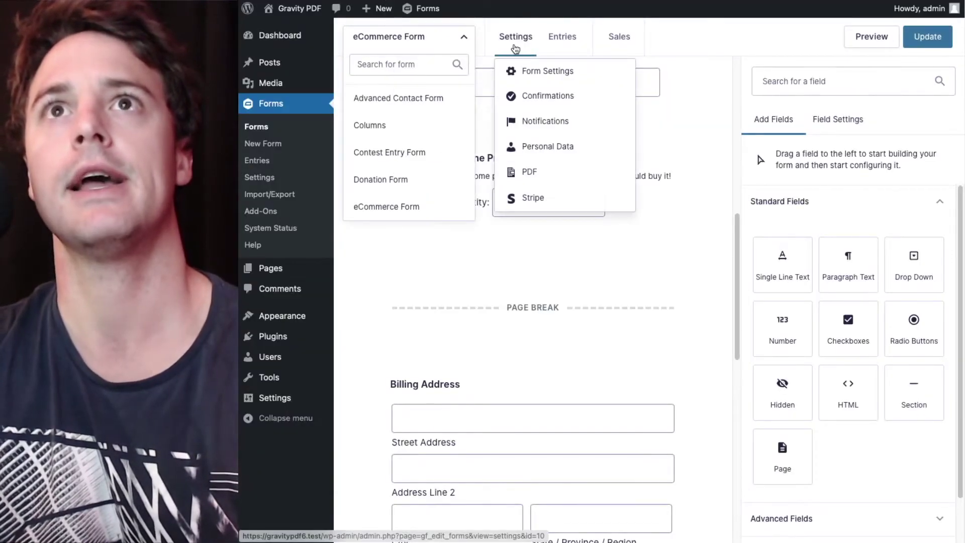
left_click(520, 174)
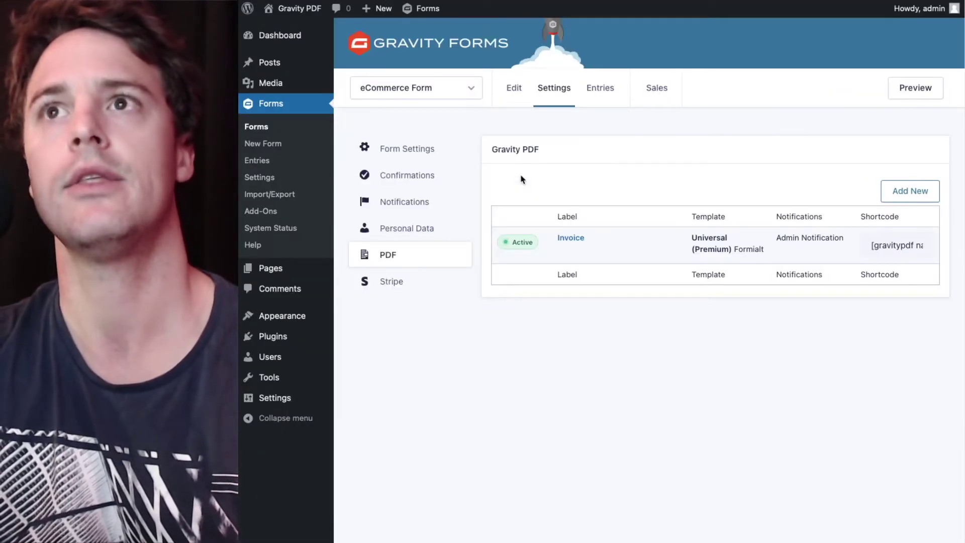
left_click(900, 190)
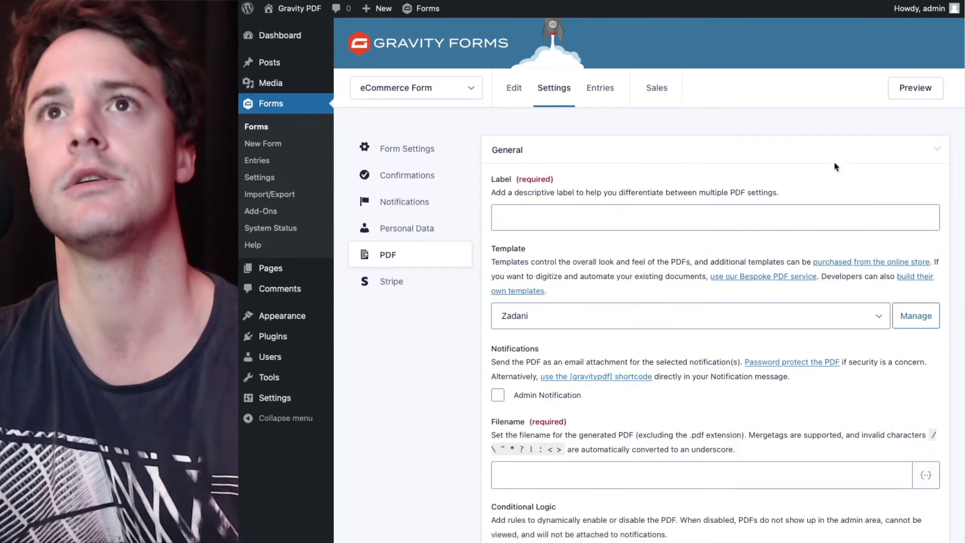
left_click(540, 315)
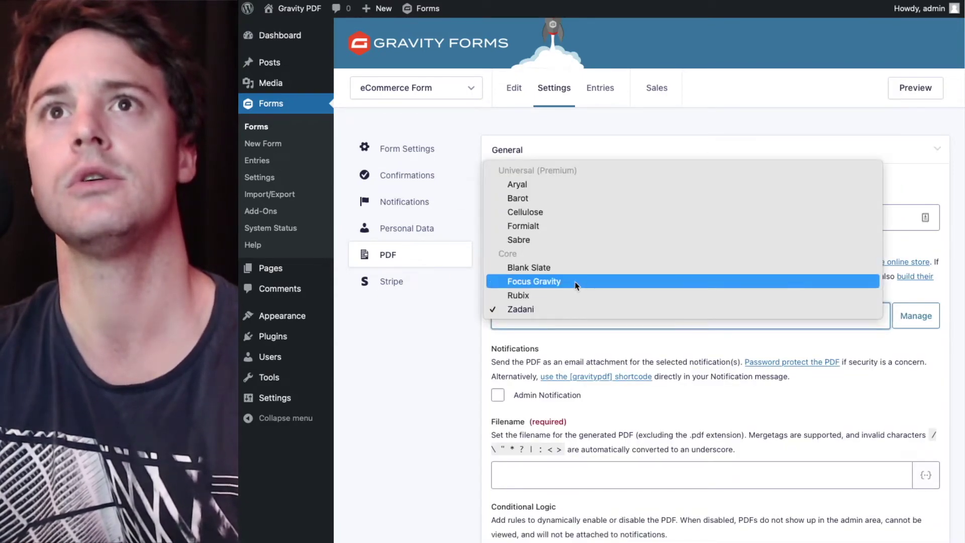
left_click(575, 298)
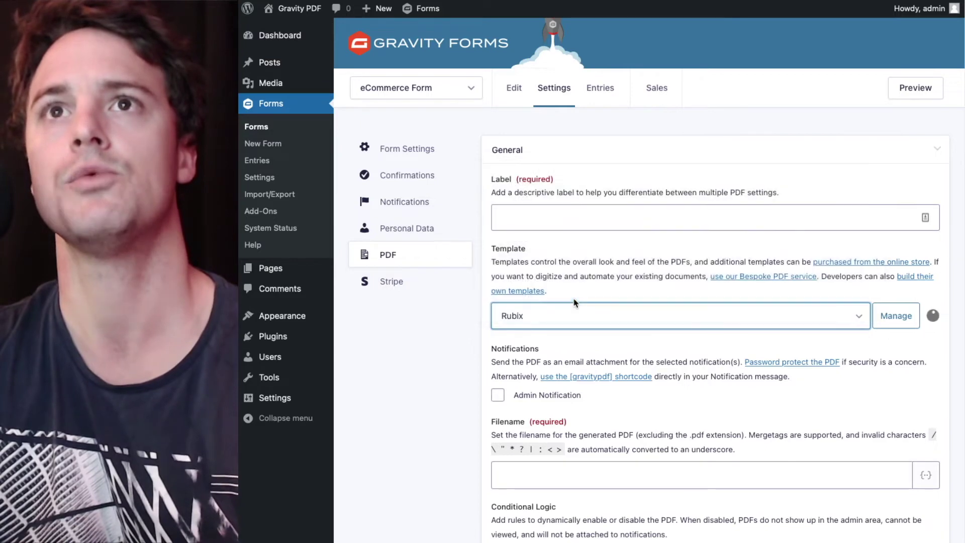
Label the PDF 'Marketing Information' with filename 'Marketing-Information' and review the remaining options
left_click(571, 206)
type("Mark")
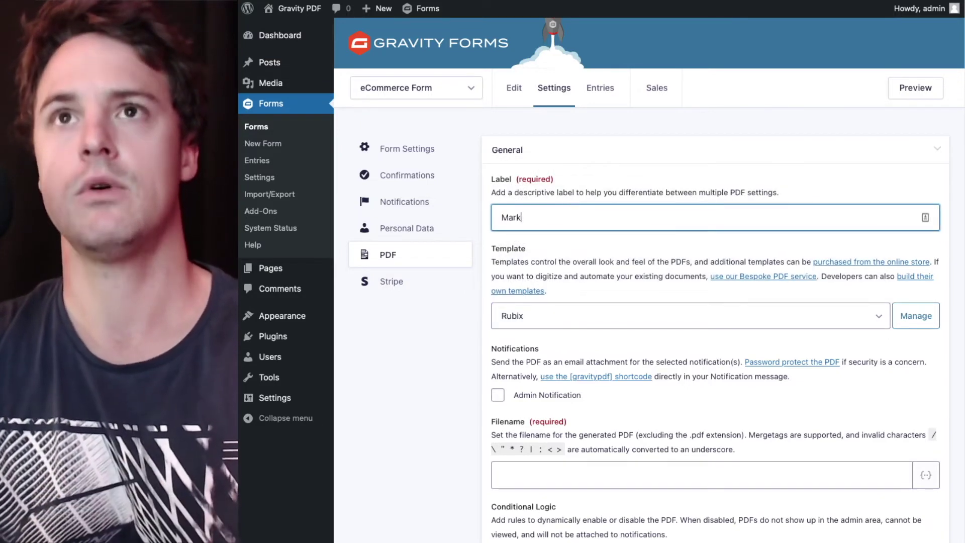
type("eting In")
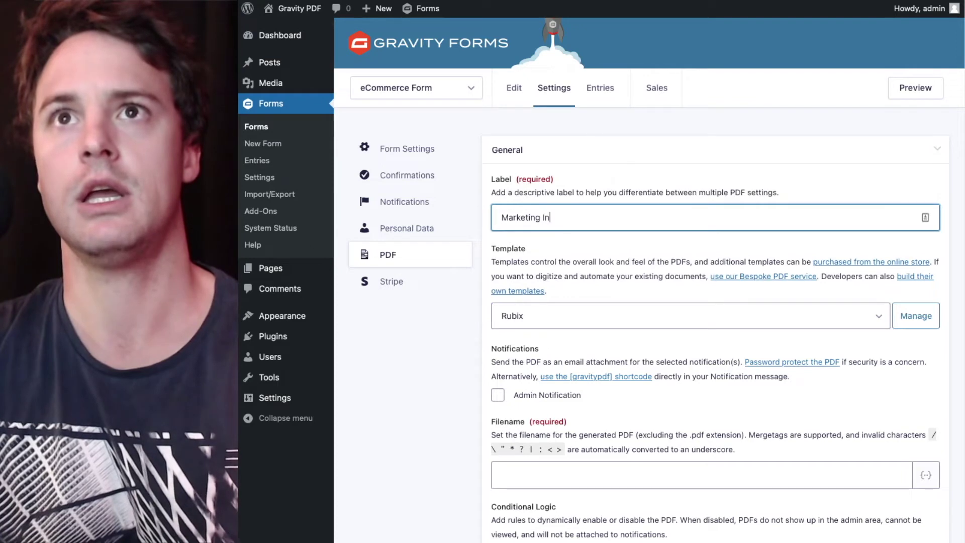
type("formation")
left_click(539, 478)
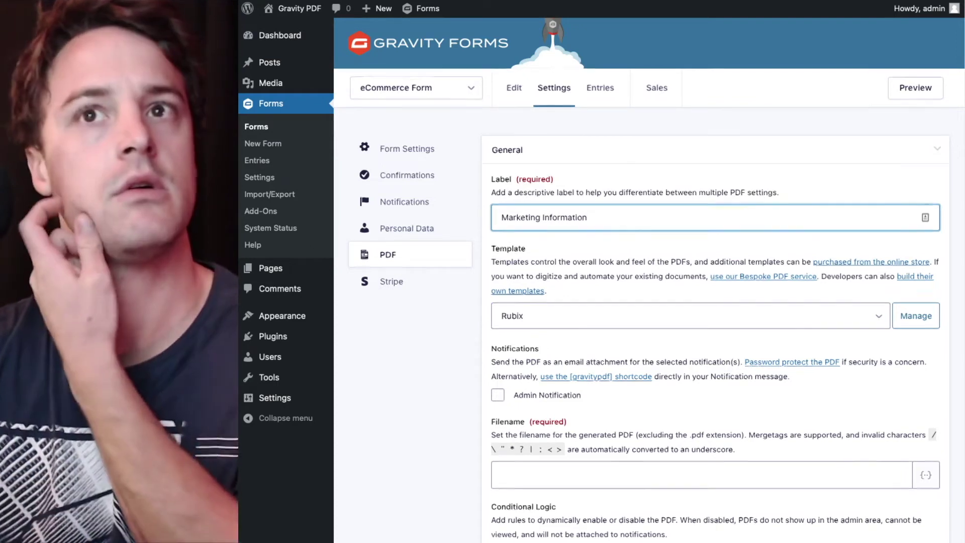
scroll(539, 452, "down", 2)
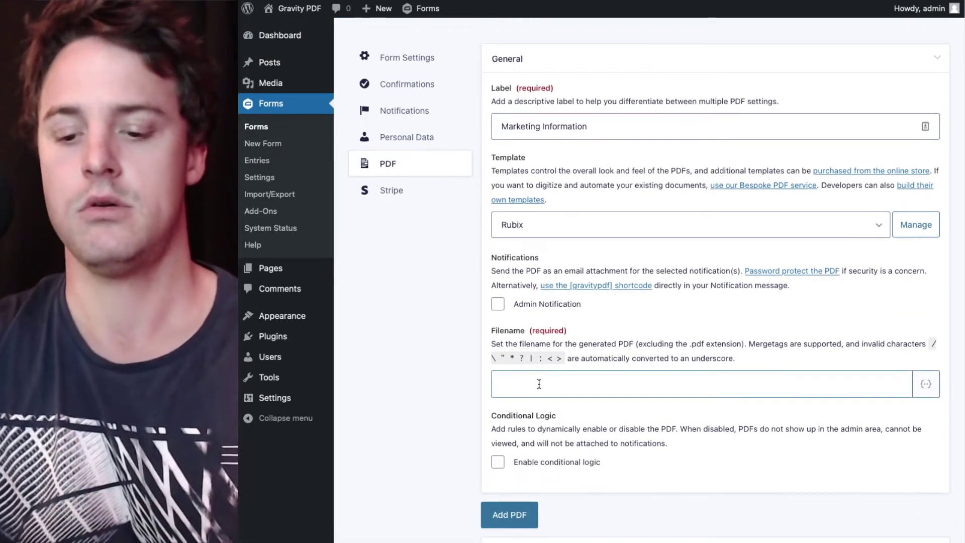
type("Marketing-Info")
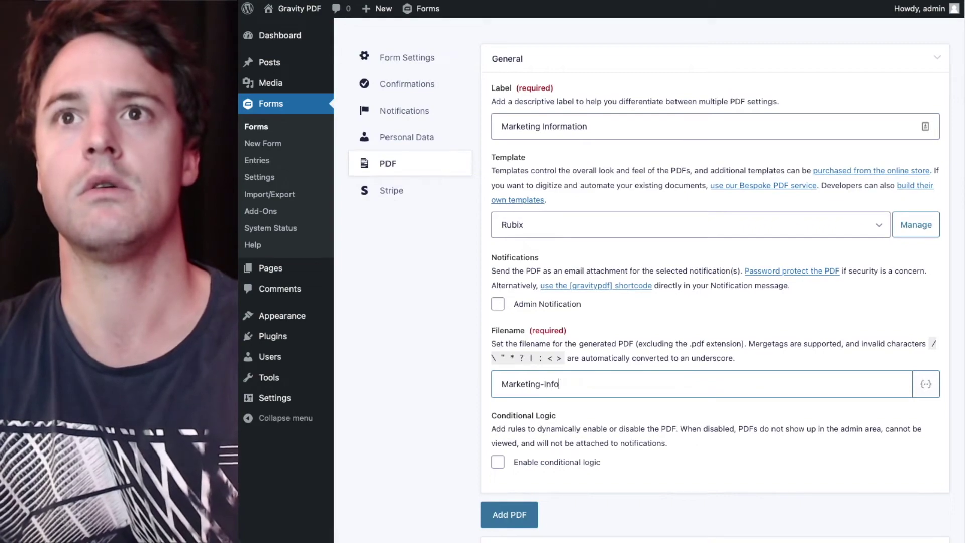
type("rmation")
scroll(440, 406, "down", 10)
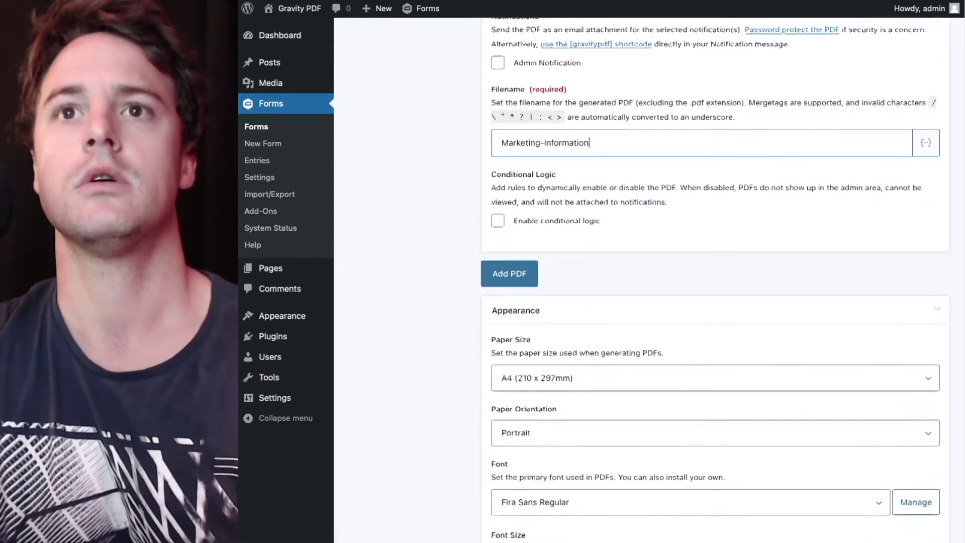
scroll(440, 406, "down", 9)
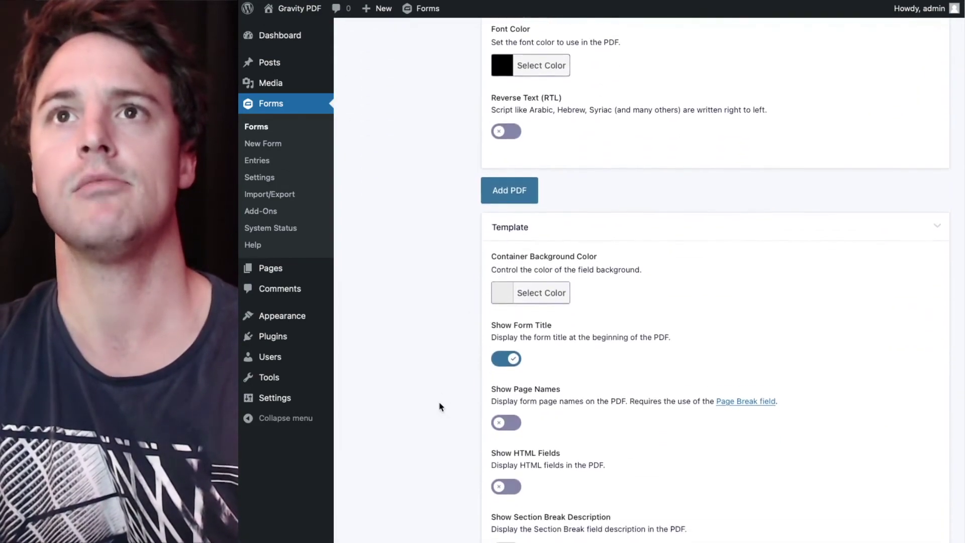
scroll(445, 338, "down", 4)
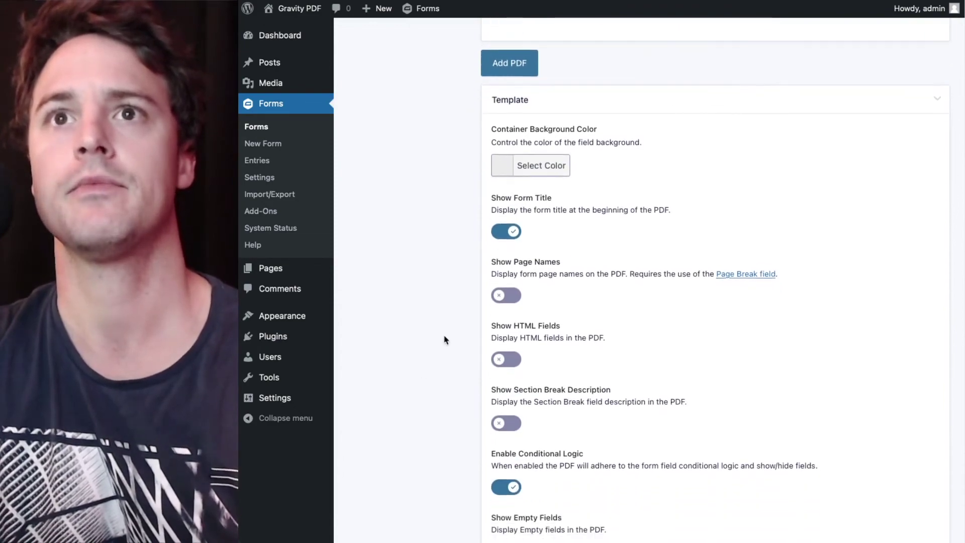
scroll(444, 340, "down", 8)
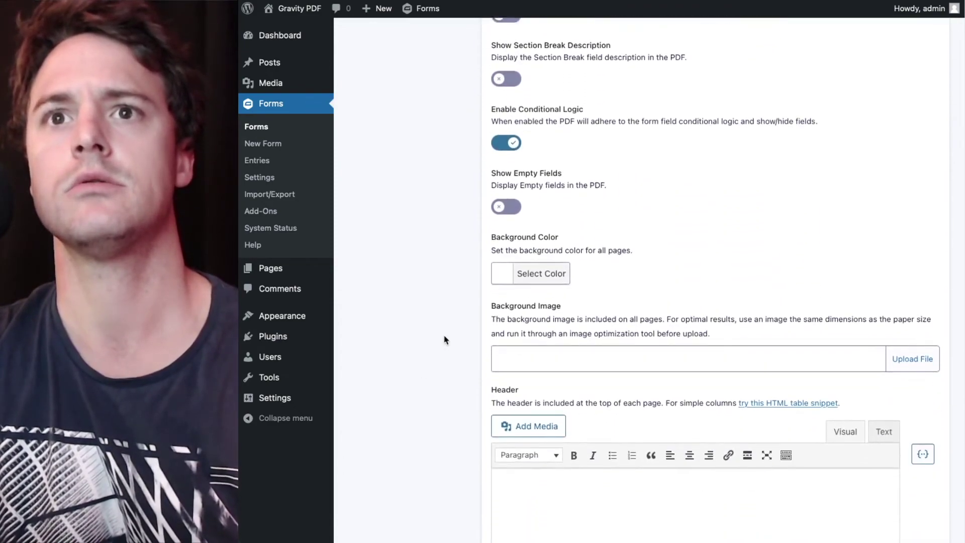
scroll(444, 340, "down", 5)
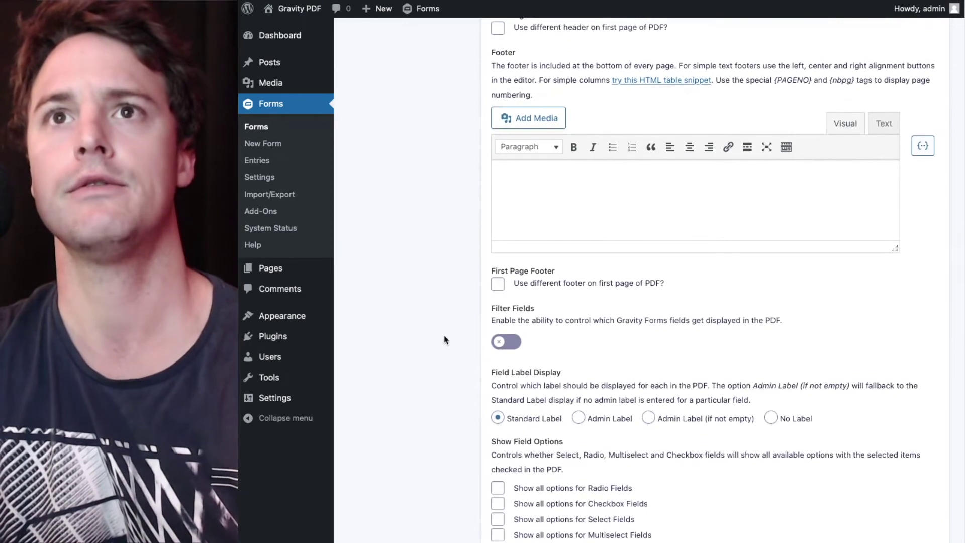
scroll(444, 340, "up", 3)
scroll(444, 340, "up", 2)
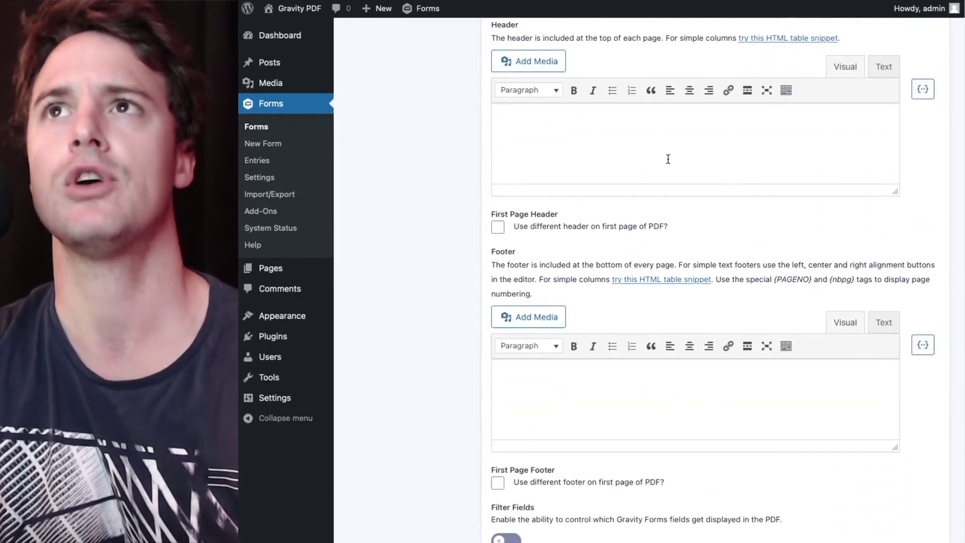
scroll(446, 210, "down", 6)
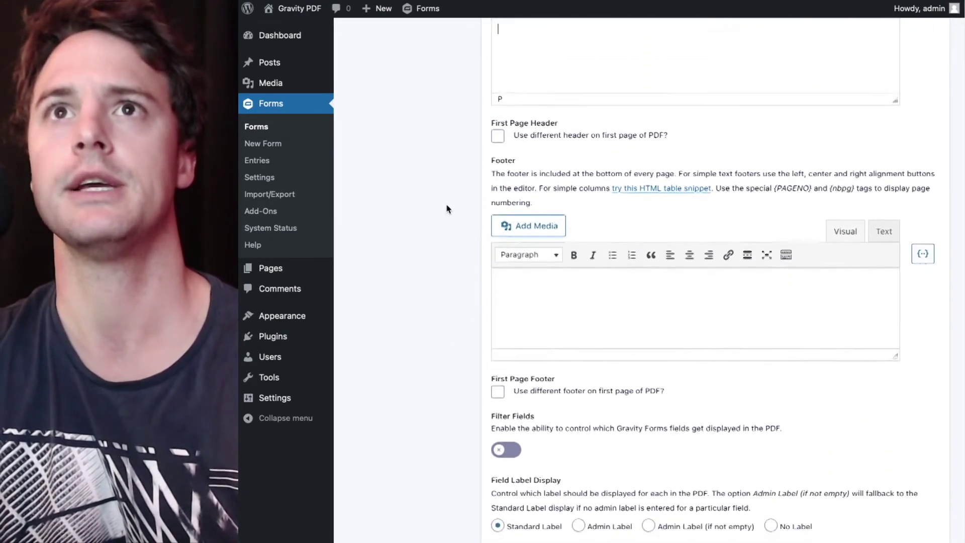
Restrict the PDF's fields, including Name, Email, Billing Address and Shipping Address
scroll(446, 210, "down", 2)
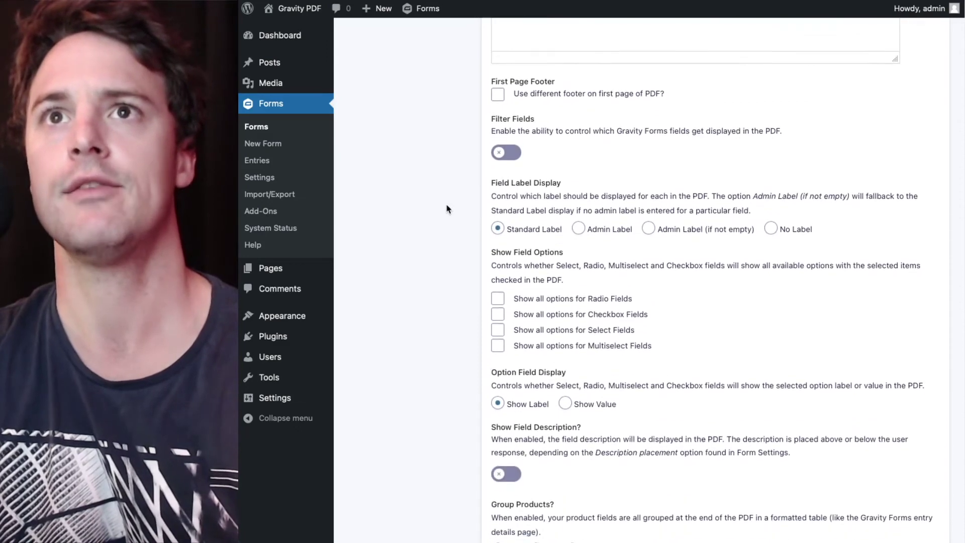
left_click(514, 151)
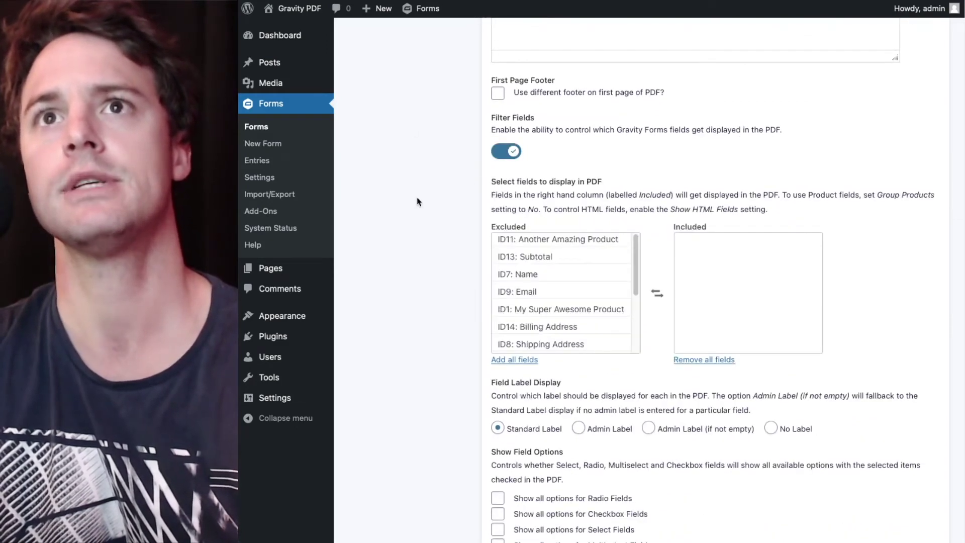
left_click(546, 275)
left_click(546, 275)
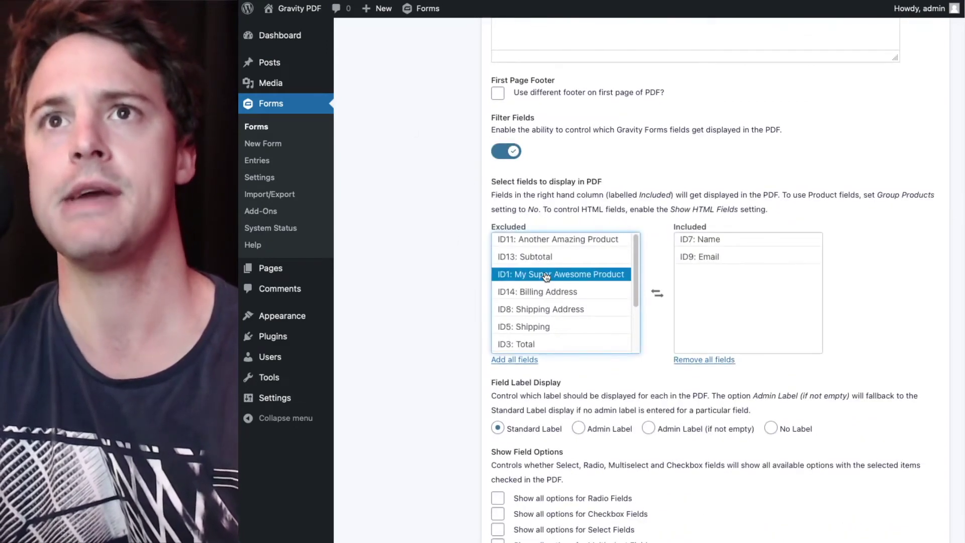
scroll(547, 277, "down", 1)
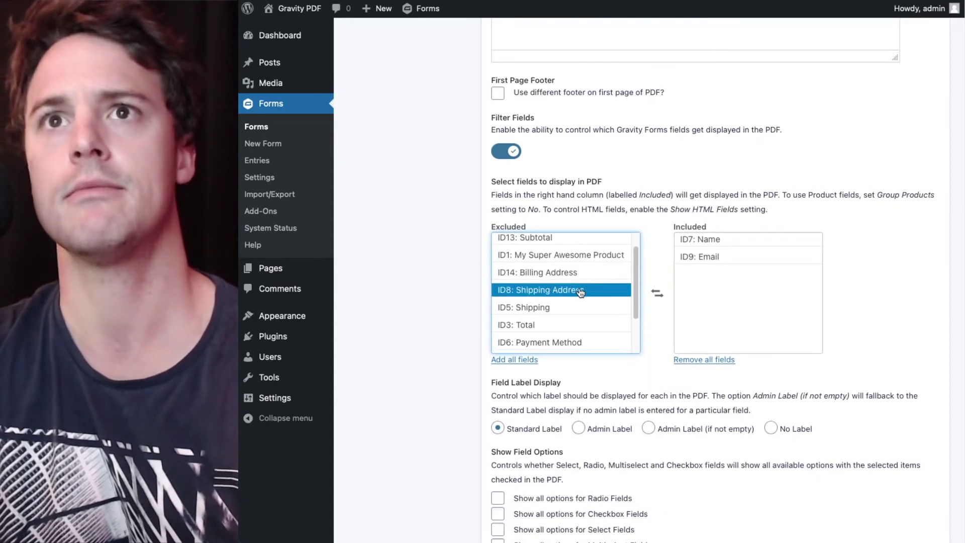
left_click(576, 274)
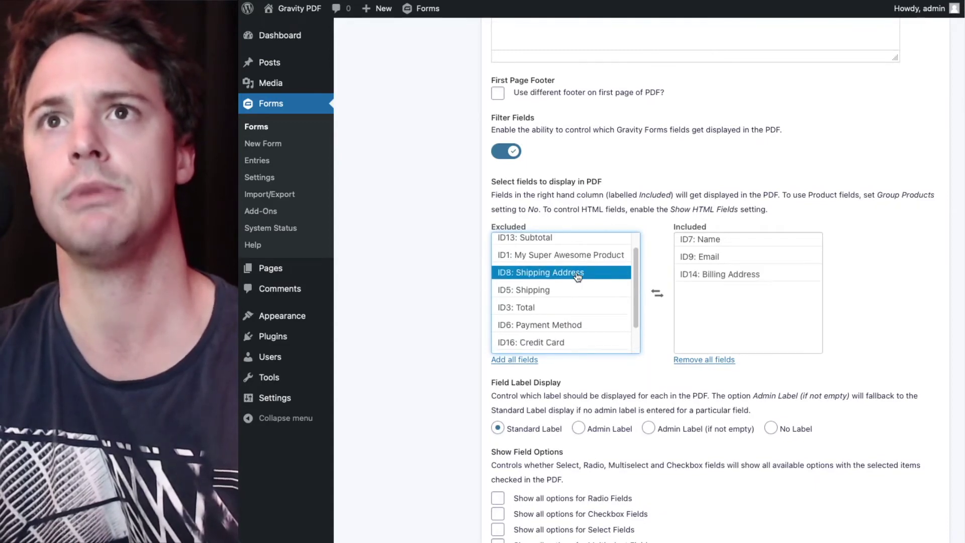
left_click(577, 275)
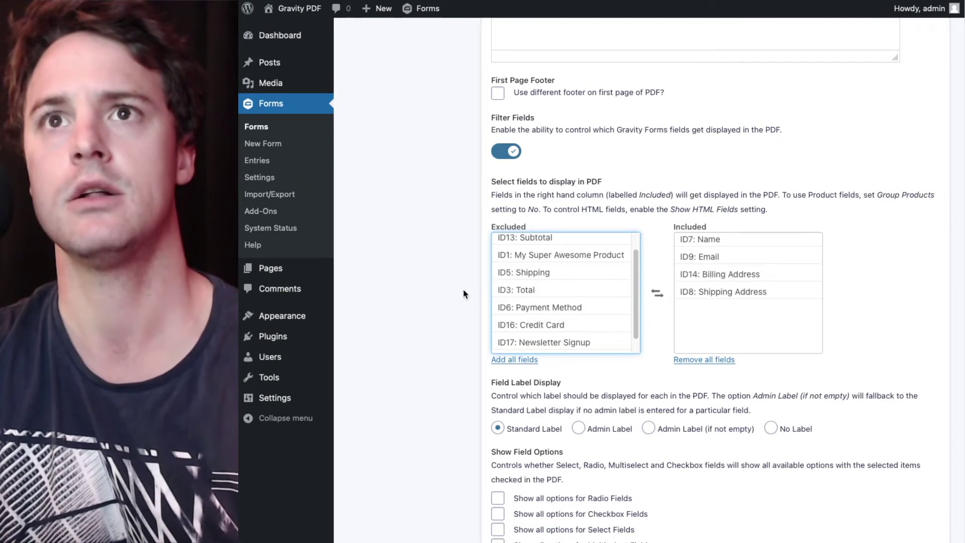
Also include Payment Method, Newsletter Signup and Inbound Location, then review the settings
scroll(464, 275, "down", 1)
scroll(557, 276, "down", 1)
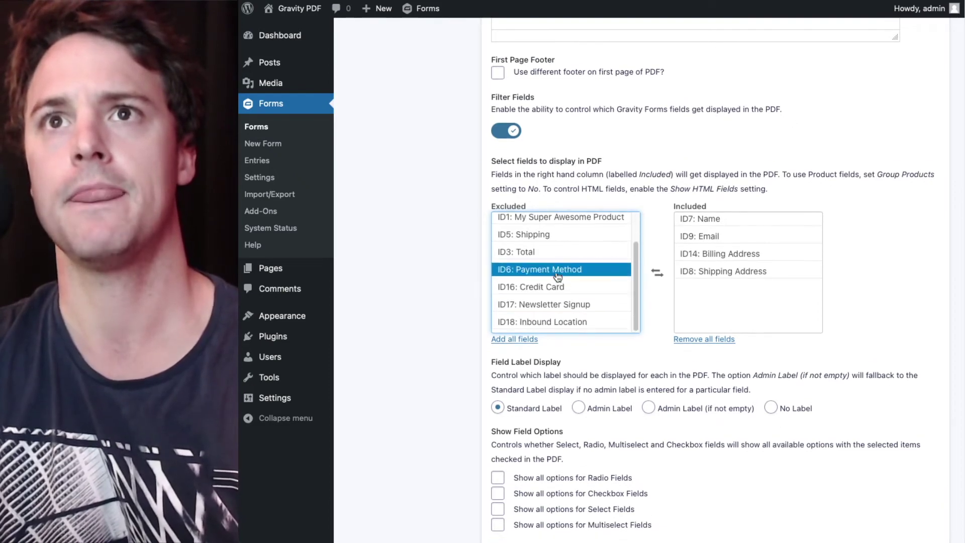
left_click(556, 274)
scroll(554, 275, "down", 1)
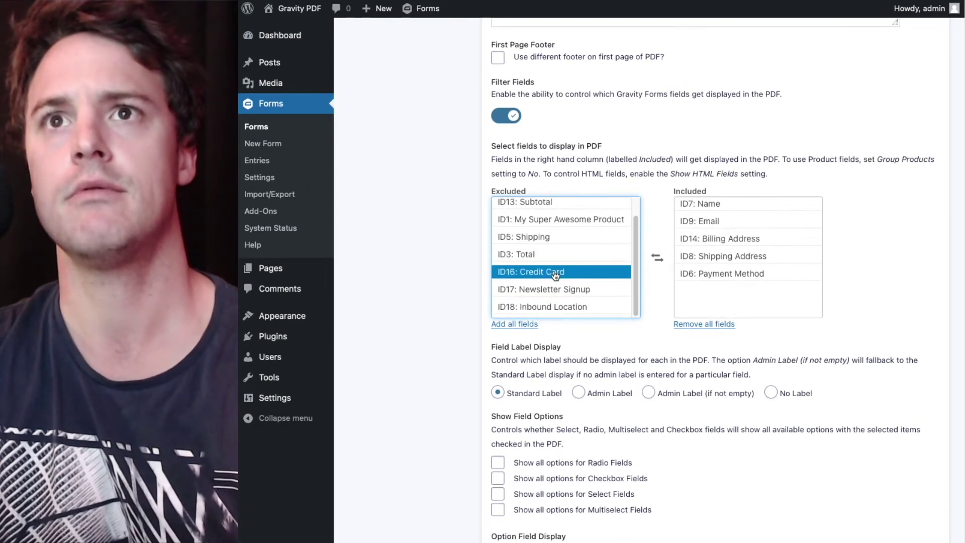
left_click(558, 290)
left_click(557, 289)
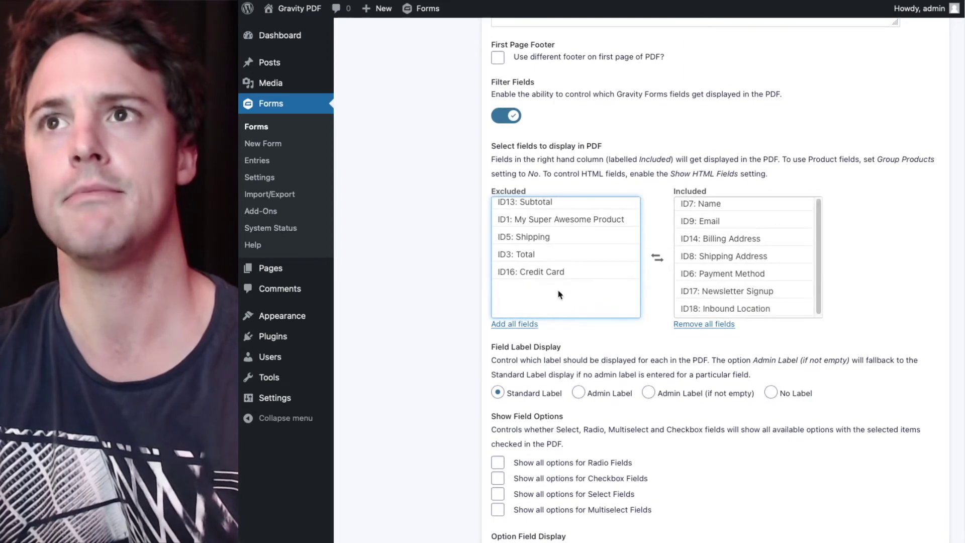
scroll(735, 239, "down", 1)
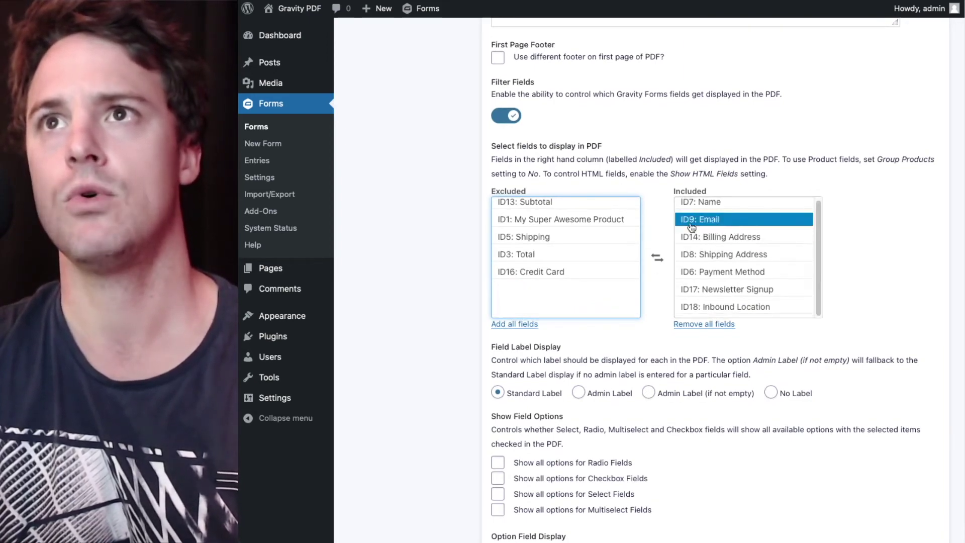
scroll(467, 367, "down", 5)
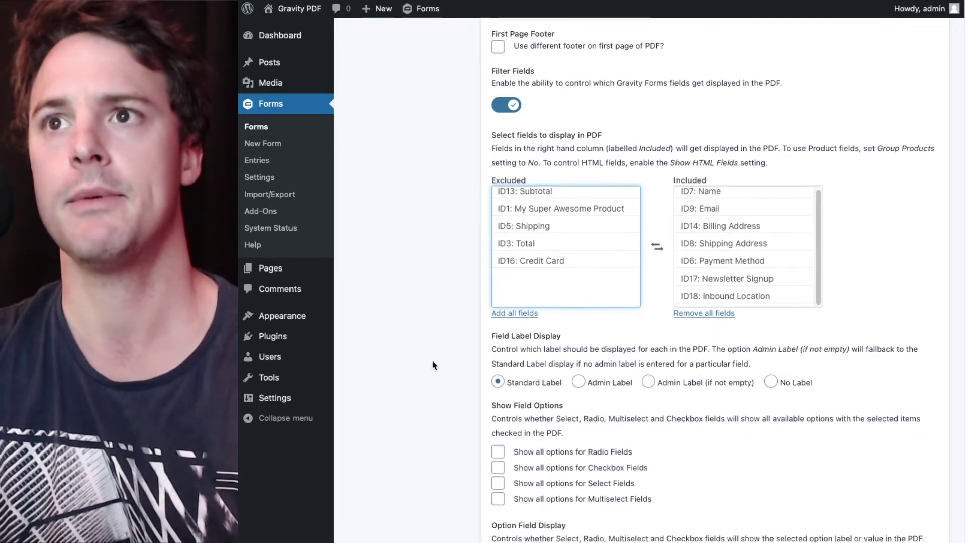
scroll(434, 365, "down", 4)
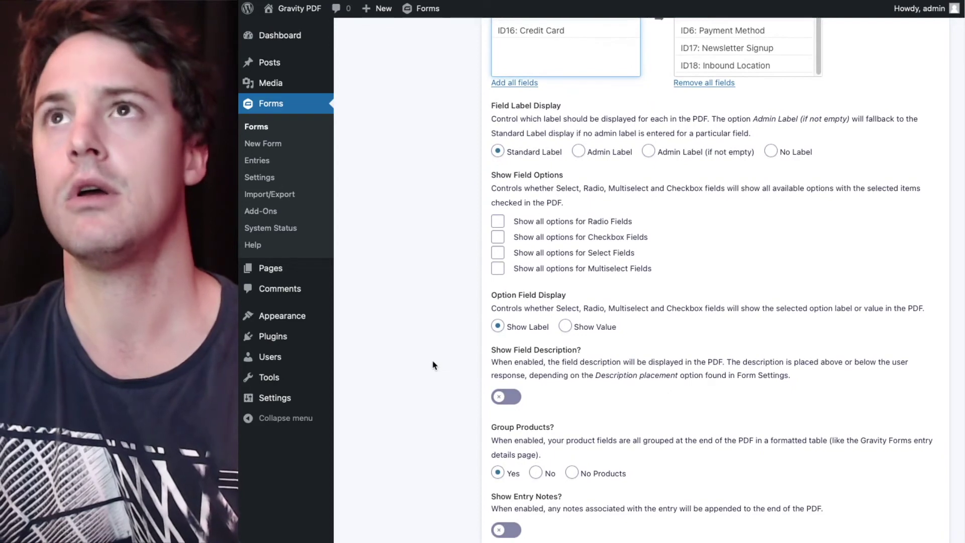
scroll(434, 365, "up", 2)
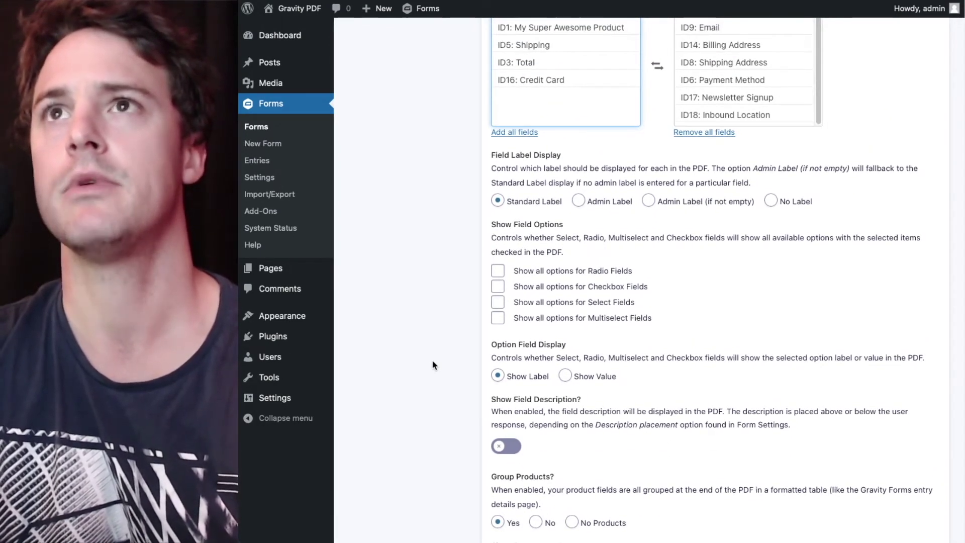
scroll(435, 364, "up", 2)
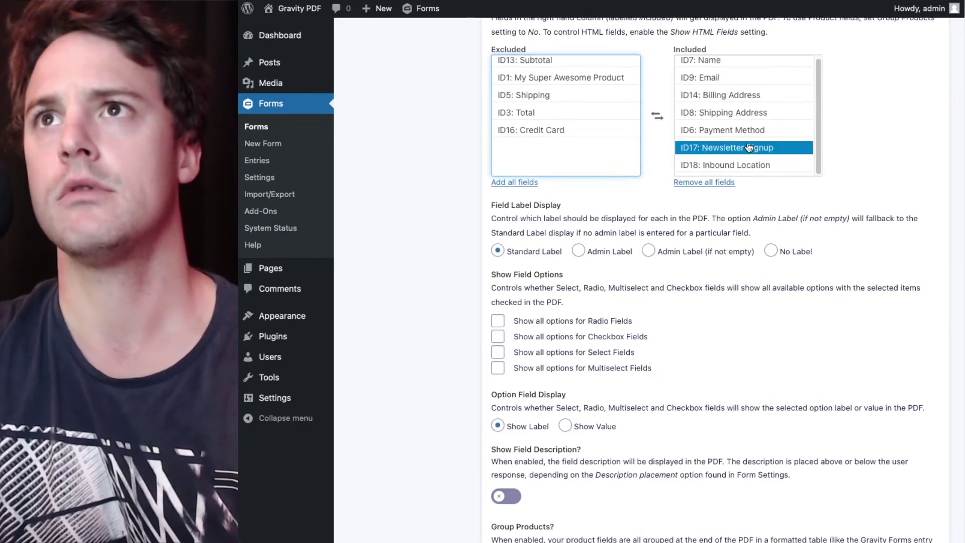
scroll(508, 227, "up", 4)
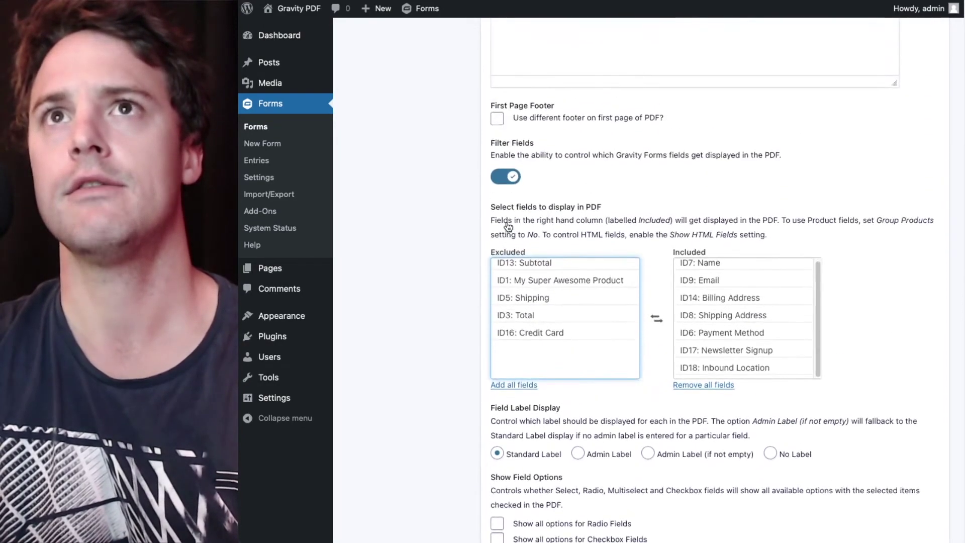
scroll(509, 227, "up", 20)
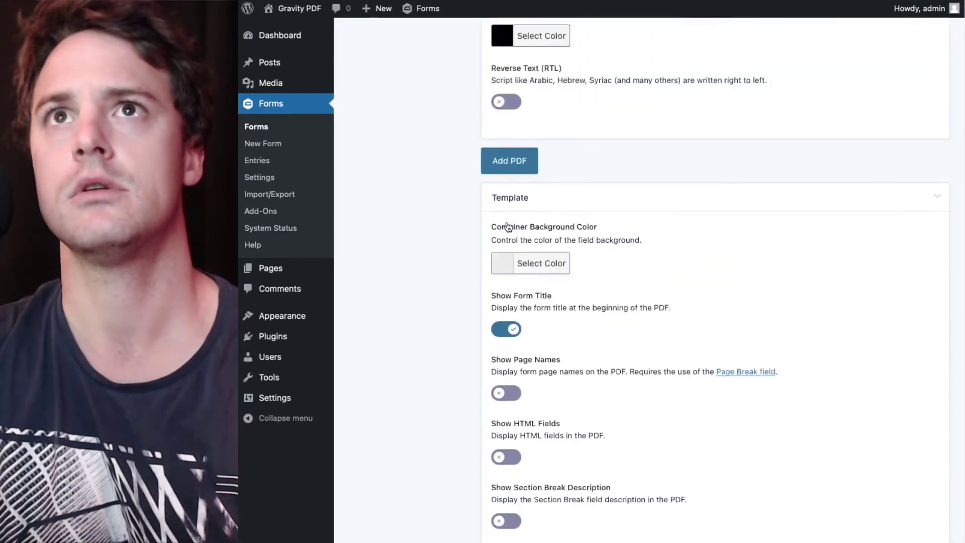
scroll(507, 226, "up", 15)
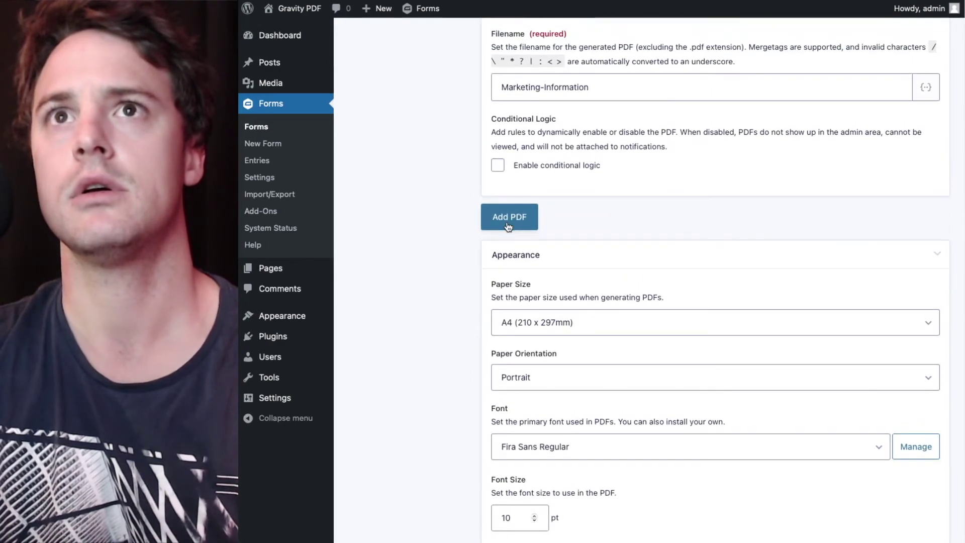
Add the Marketing Information PDF and update it with Admin Notification left unticked
left_click(508, 217)
scroll(508, 225, "down", 5)
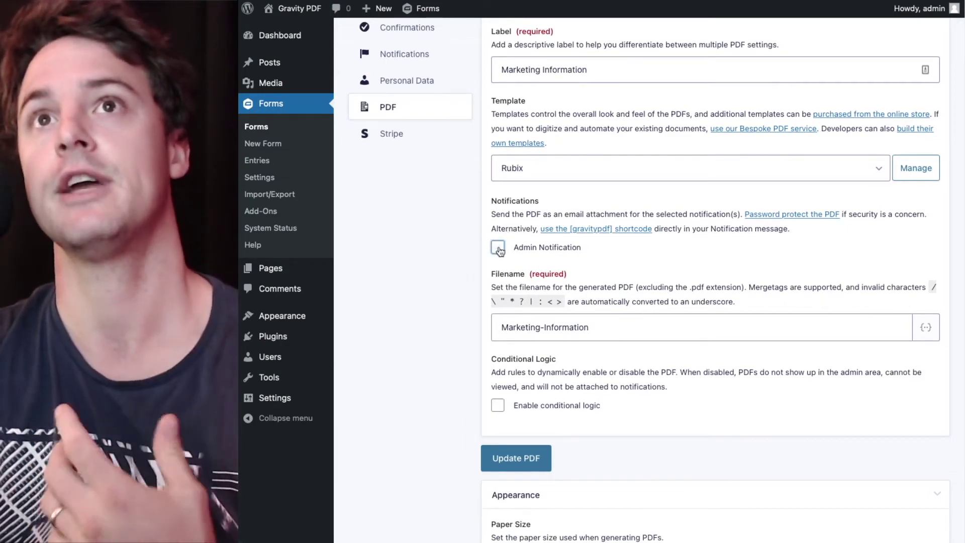
left_click(498, 248)
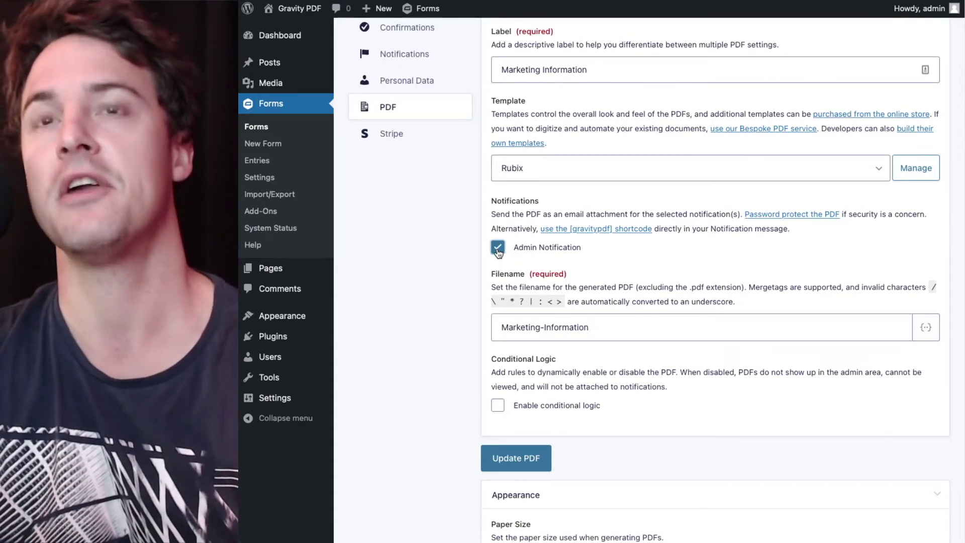
left_click(498, 248)
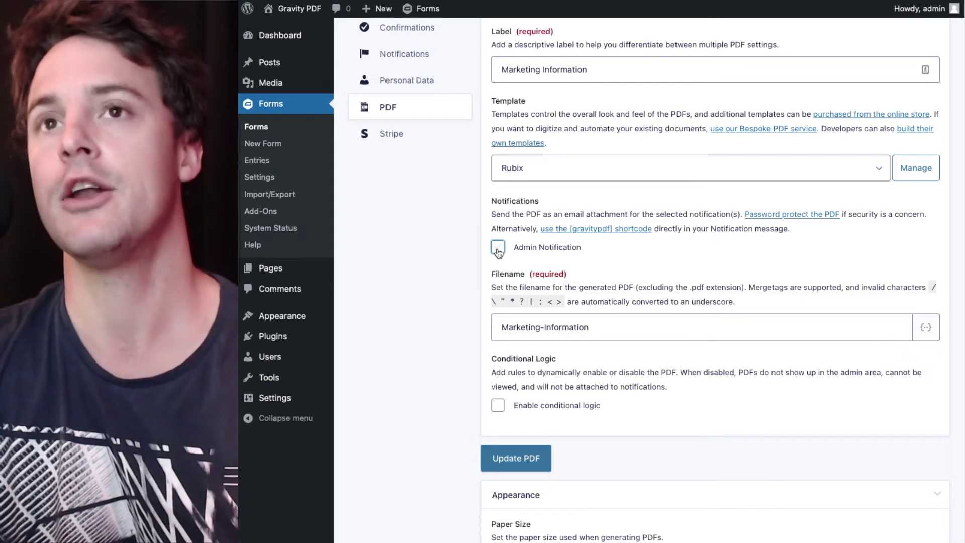
left_click(518, 455)
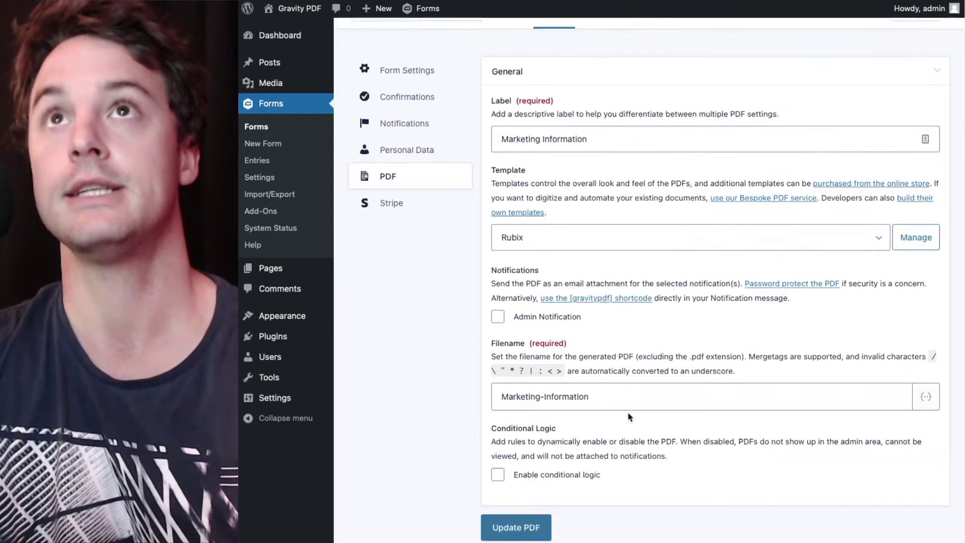
scroll(630, 417, "up", 2)
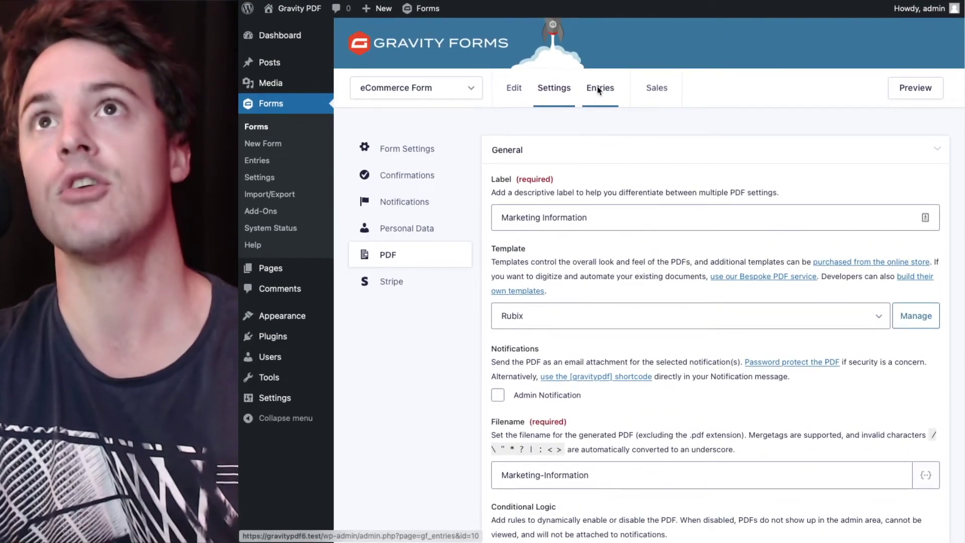
Open the entry's Marketing-Information PDF from View PDFs and zoom out three times
left_click(598, 90)
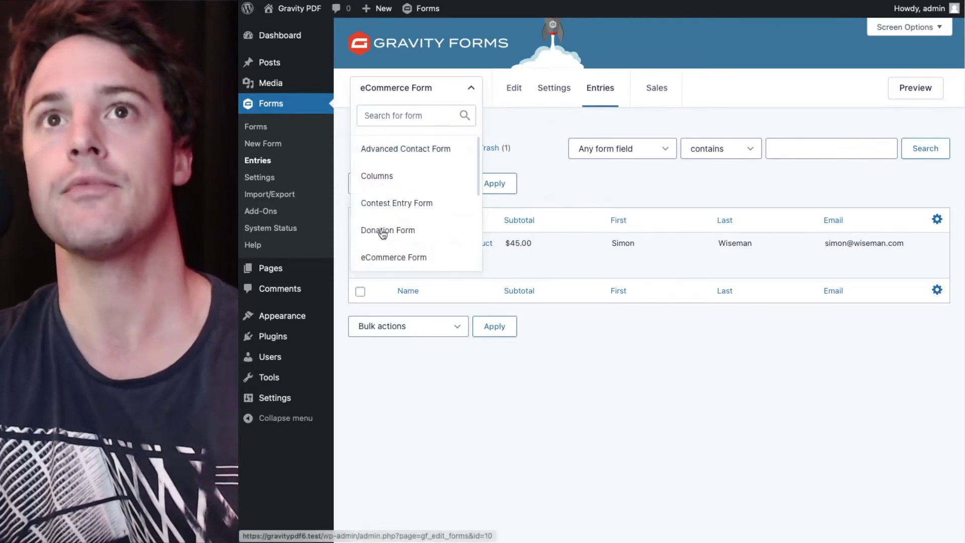
left_click(444, 267)
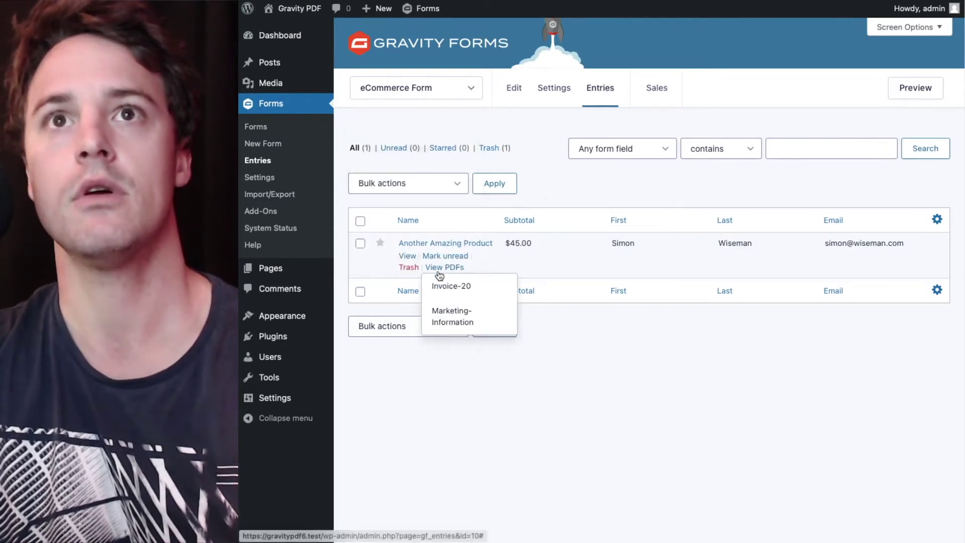
left_click(449, 322)
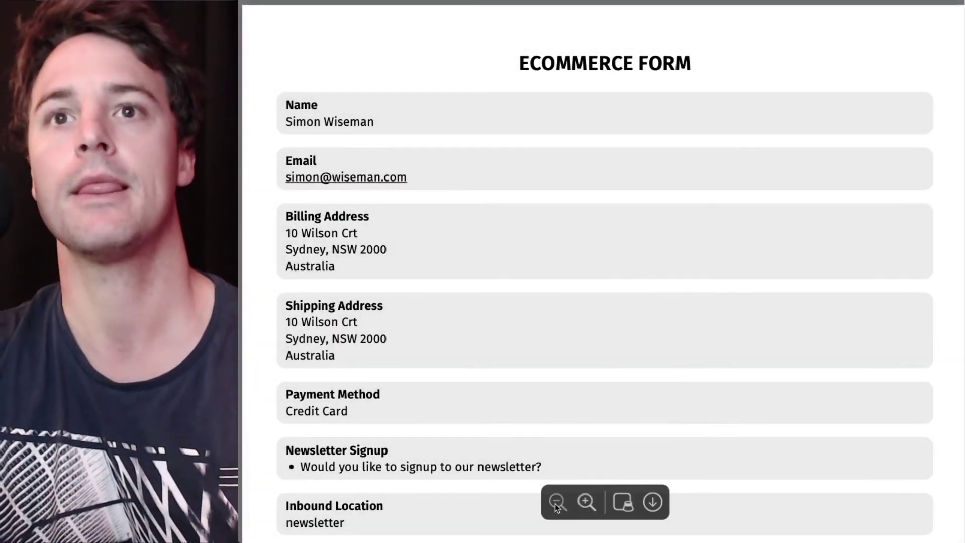
left_click(555, 501)
left_click(555, 502)
left_click(555, 501)
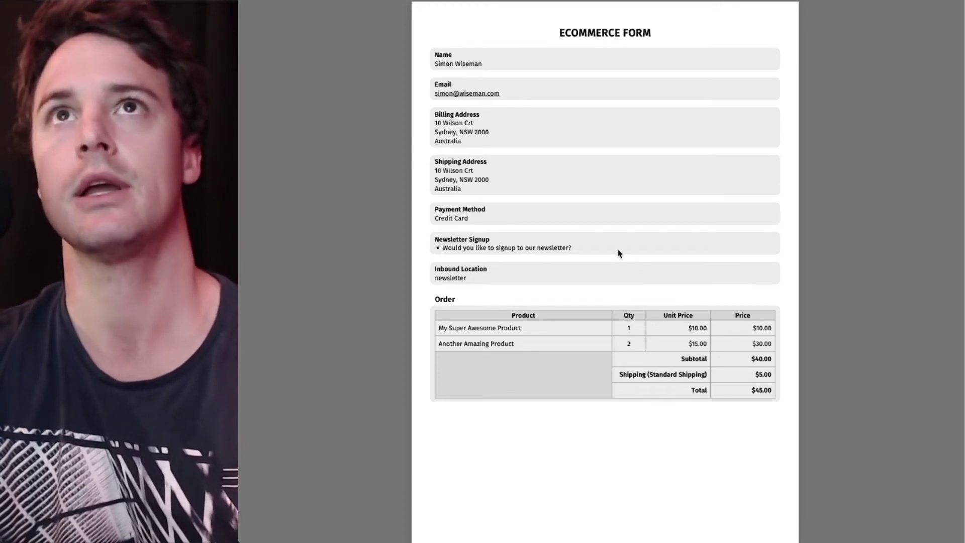
mouse_move(478, 88)
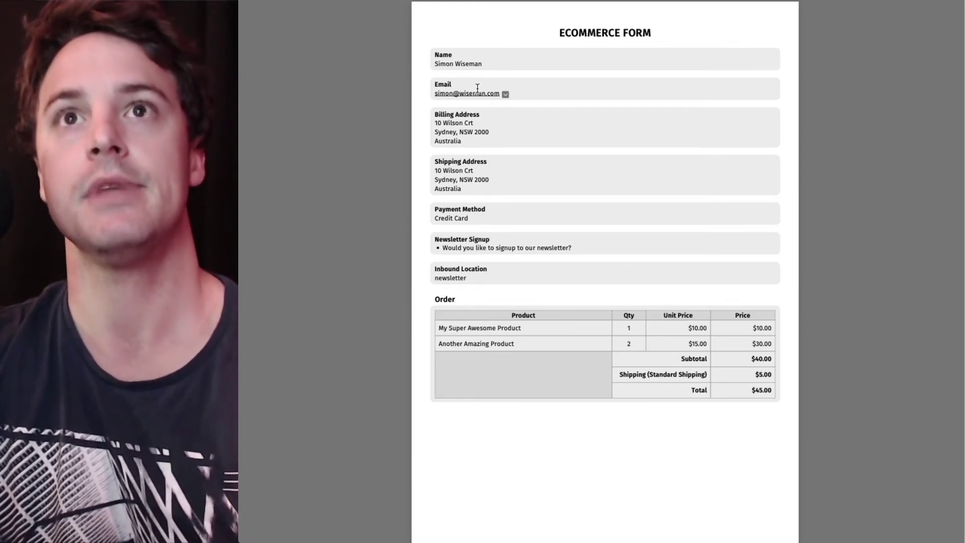
Close the PDF and check the newsletter checkbox's Bulk Add choices to confirm value Yes
key("ctrl+w")
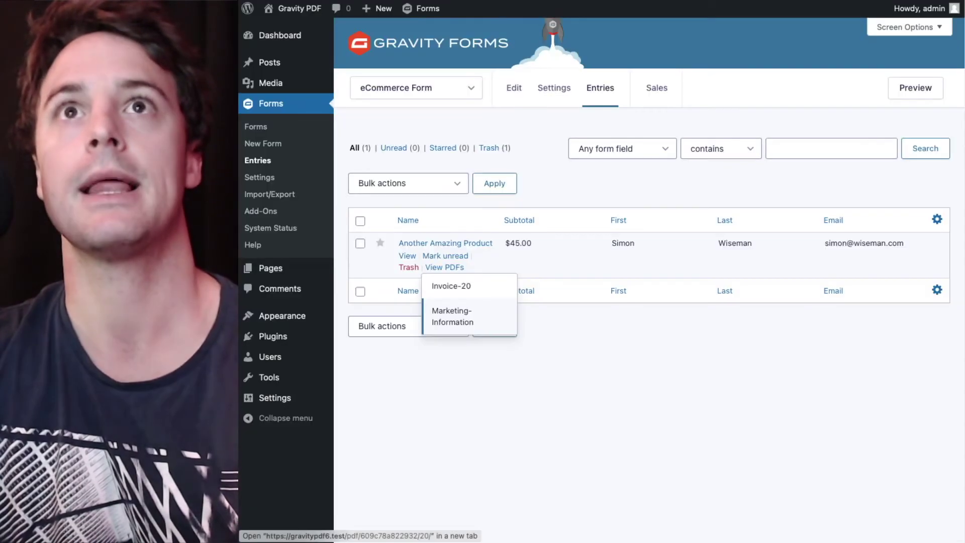
left_click(513, 90)
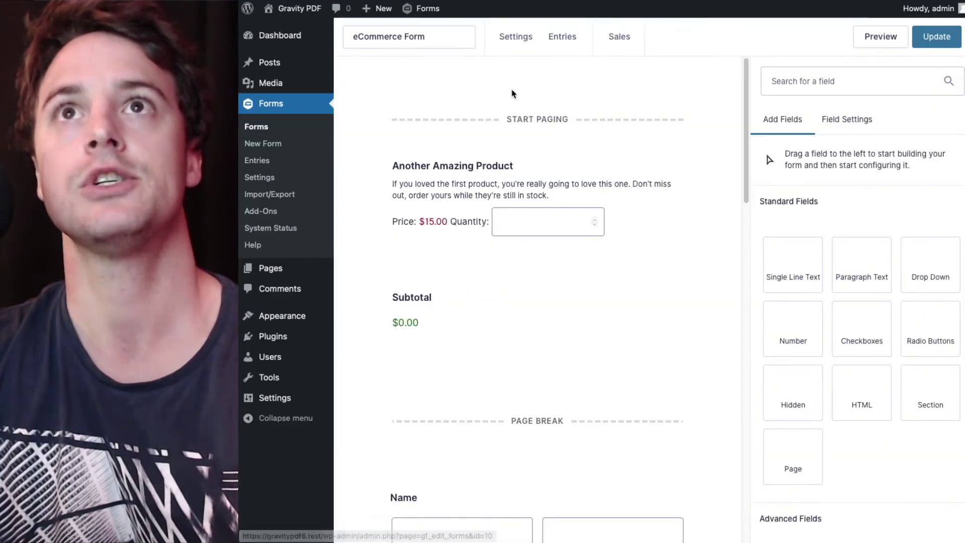
scroll(511, 95, "down", 5)
scroll(512, 95, "down", 10)
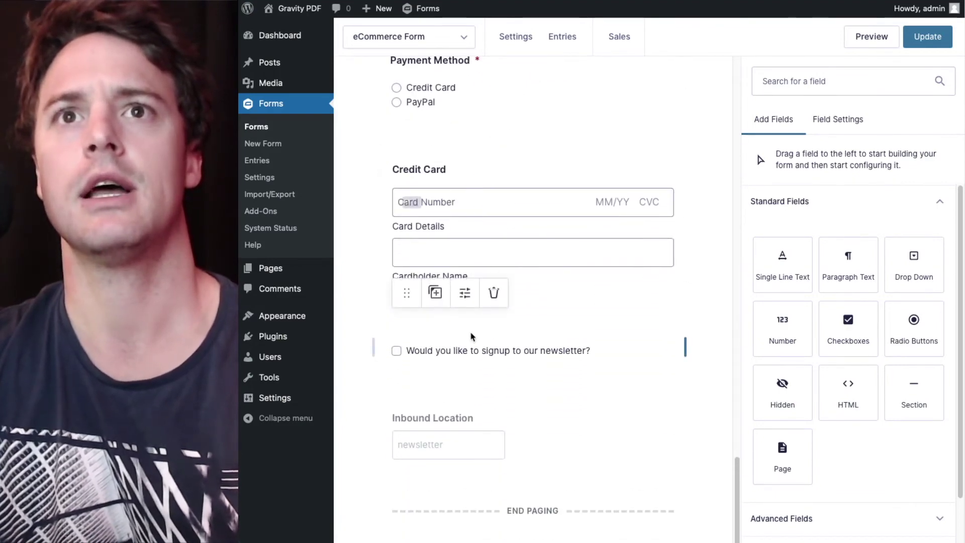
left_click(468, 341)
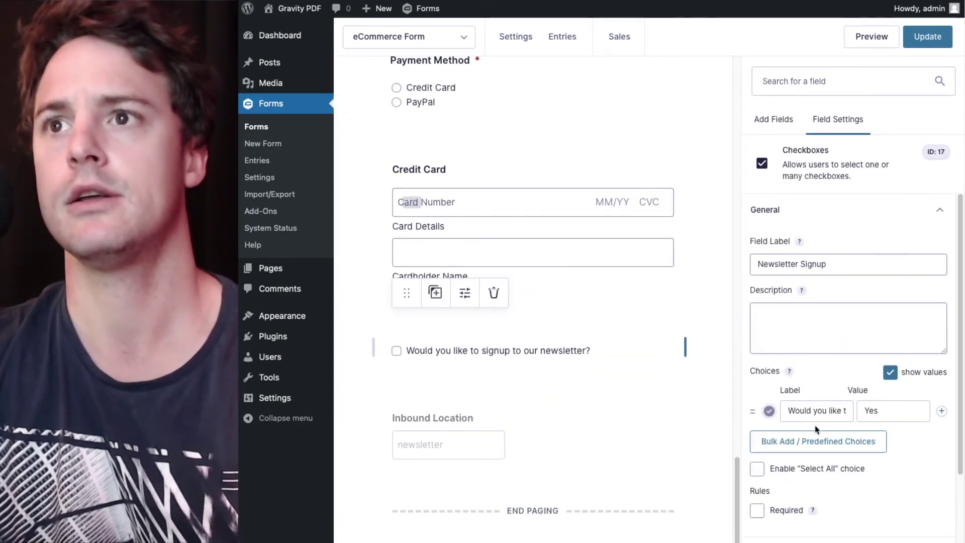
left_click(810, 442)
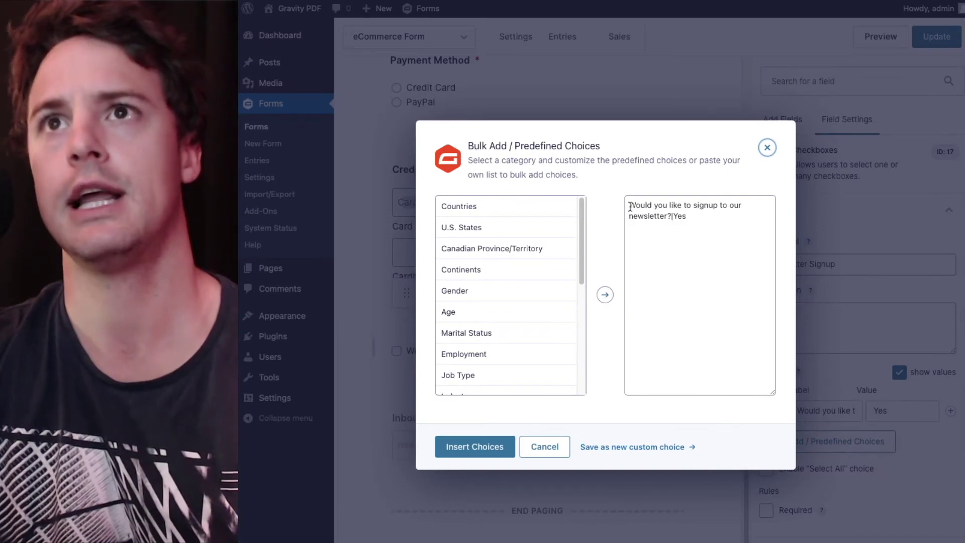
left_click_drag(630, 206, 665, 217)
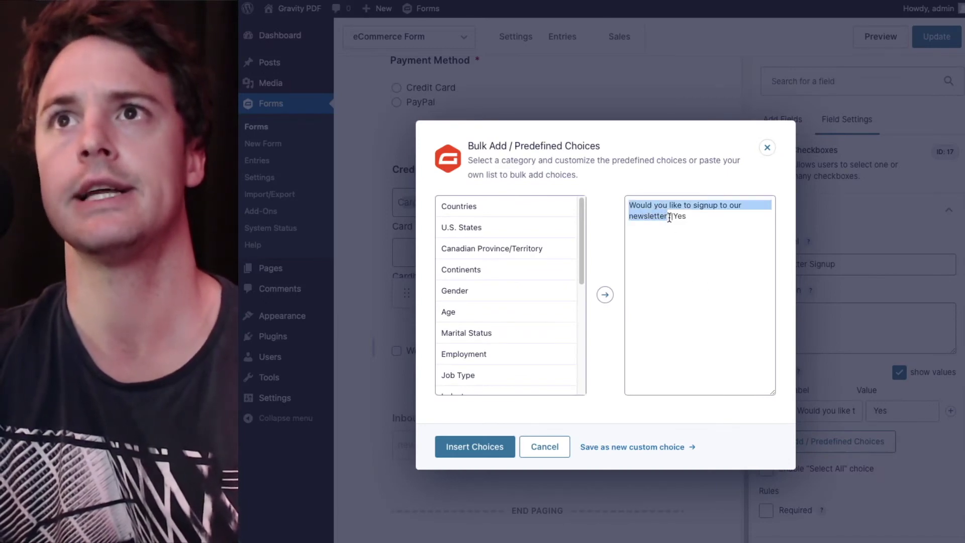
left_click(672, 215)
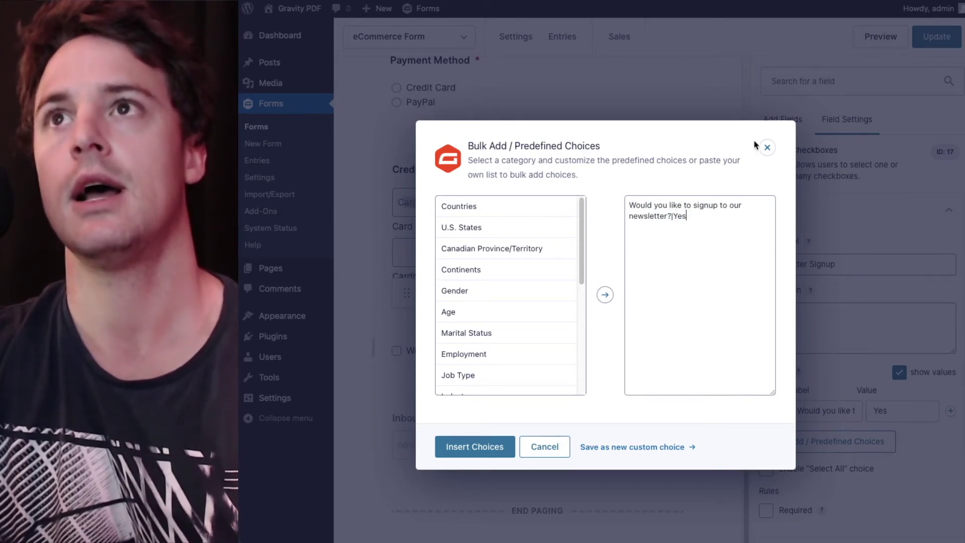
left_click(768, 148)
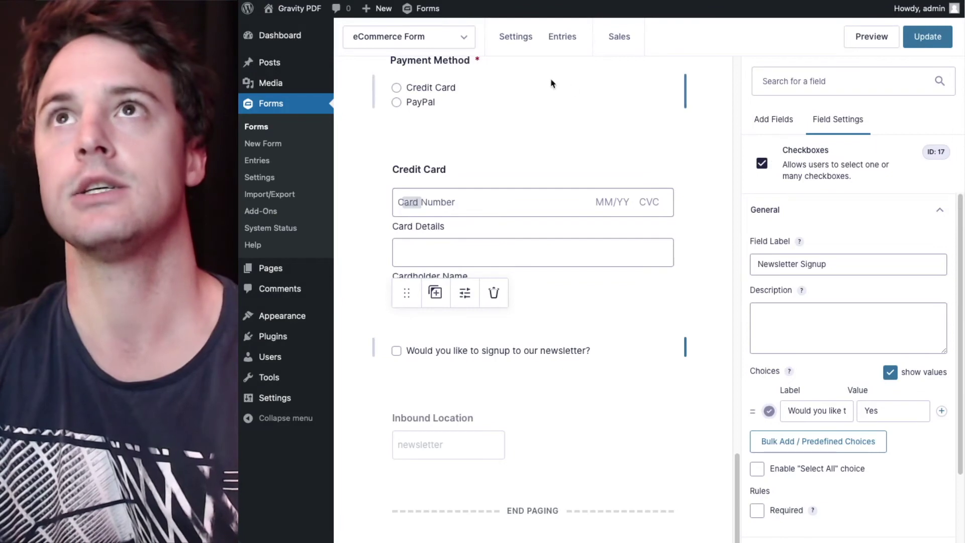
Set Marketing Information PDF's Group Products to No Products and Option Field Display to Show Value
mouse_move(516, 43)
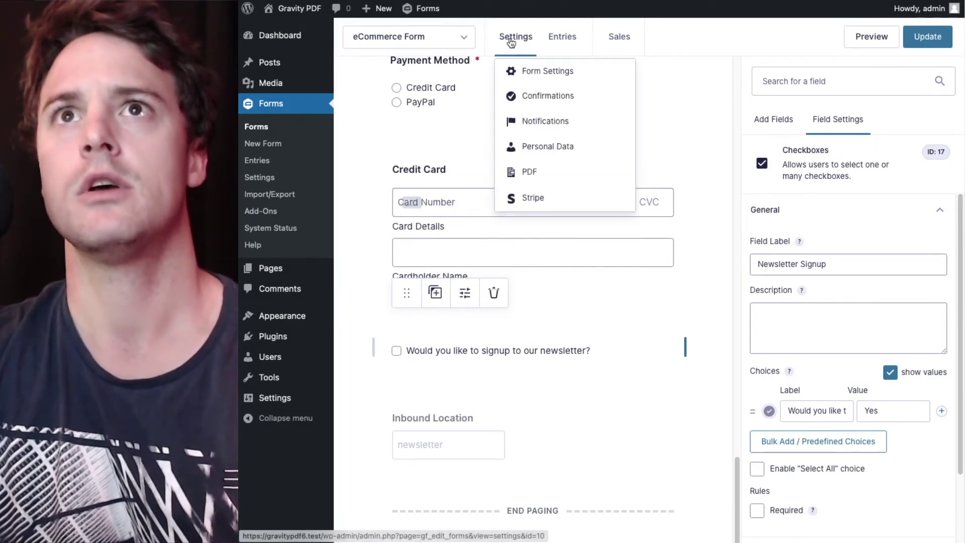
left_click(518, 172)
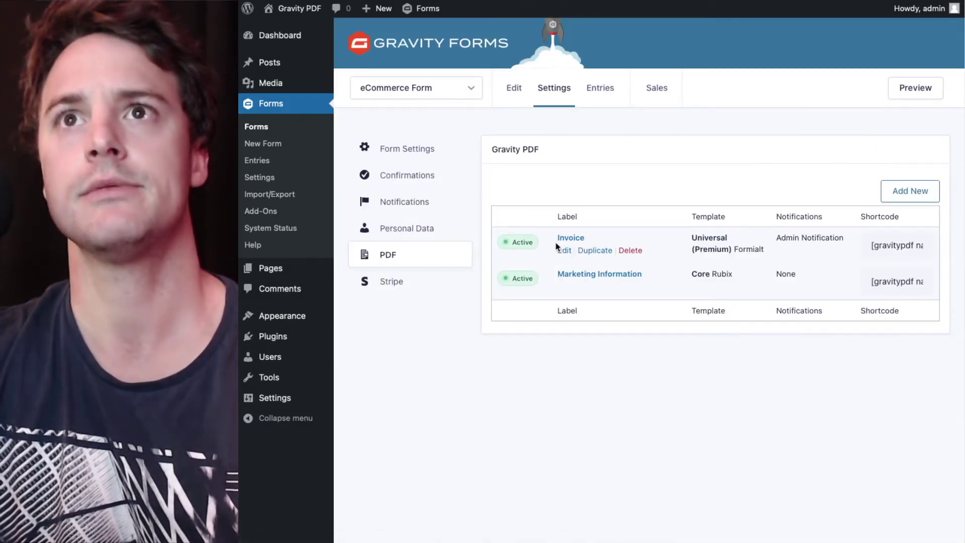
left_click(563, 286)
scroll(564, 291, "down", 15)
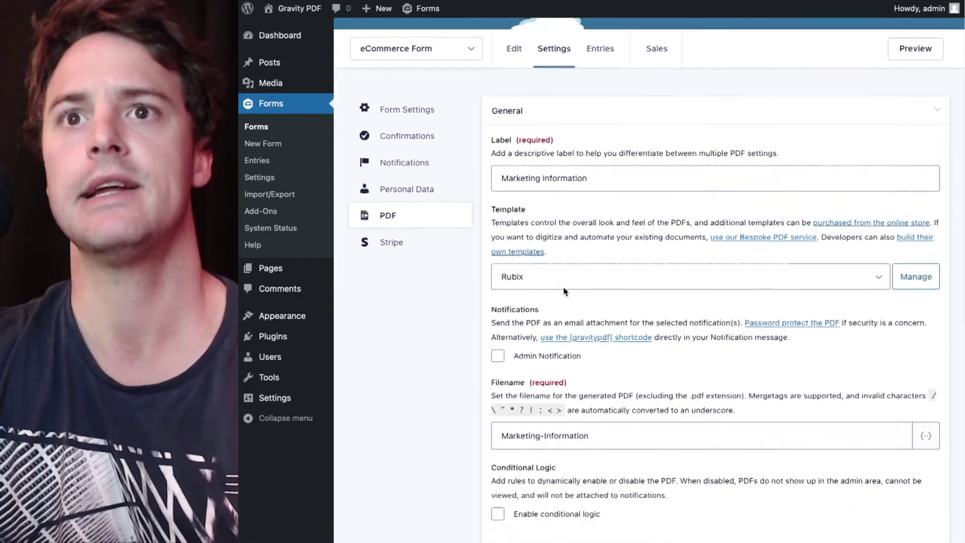
scroll(564, 291, "down", 20)
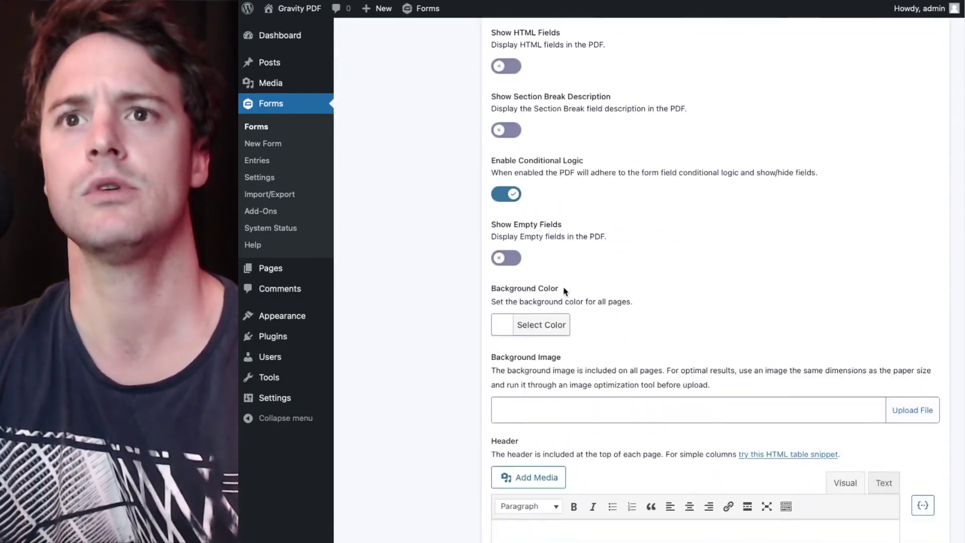
scroll(564, 291, "down", 20)
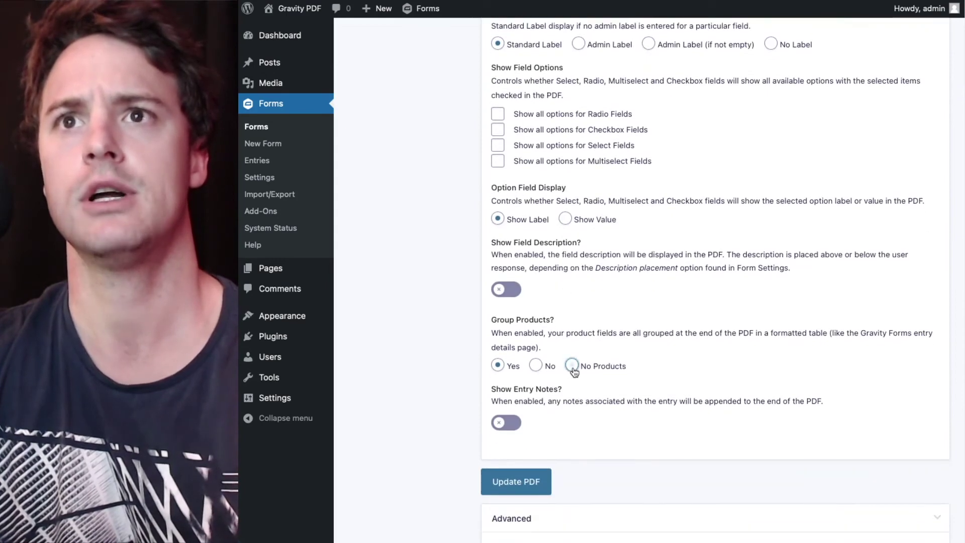
left_click(572, 367)
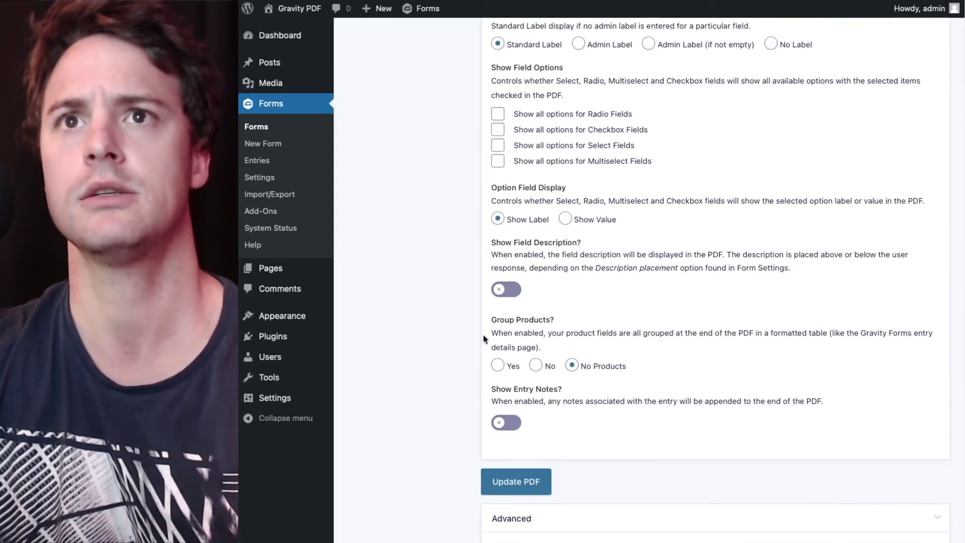
scroll(481, 353, "up", 3)
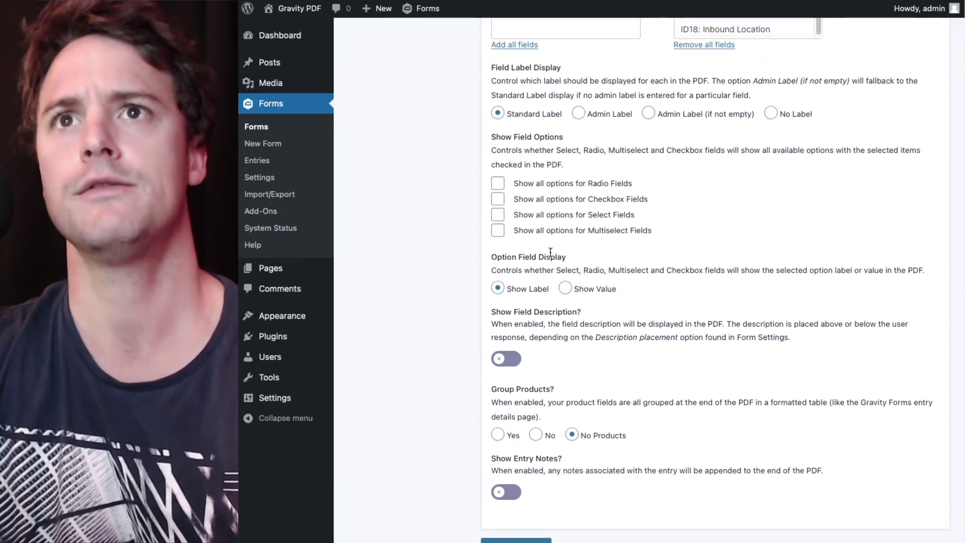
left_click(565, 288)
scroll(436, 314, "down", 2)
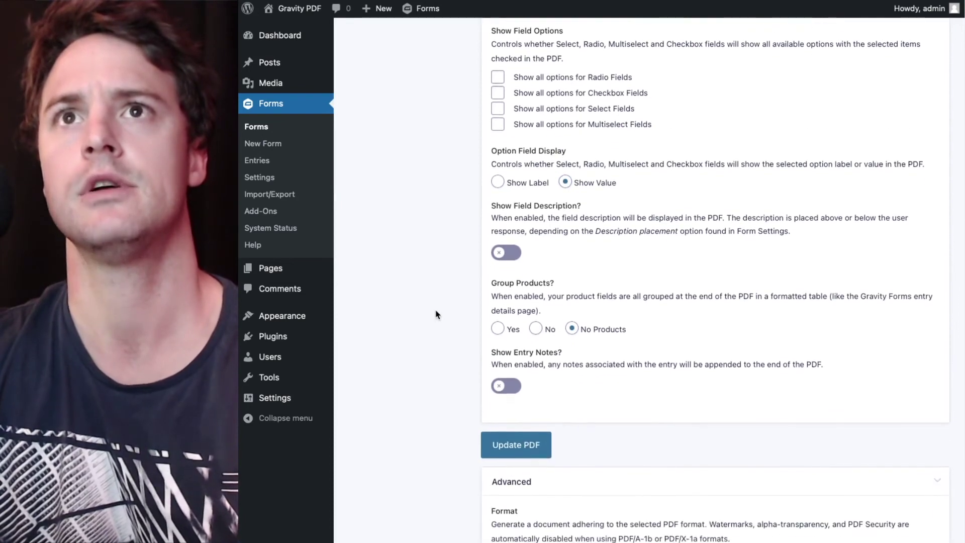
left_click(511, 442)
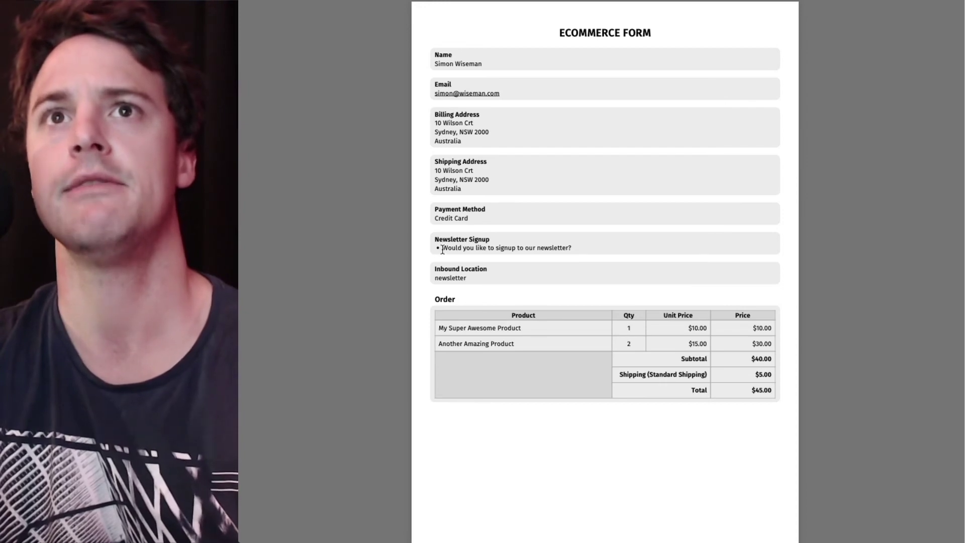
Check the Newsletter Signup answer in the regenerated PDF and zoom out to the full page
left_click_drag(442, 249, 522, 251)
left_click(523, 251)
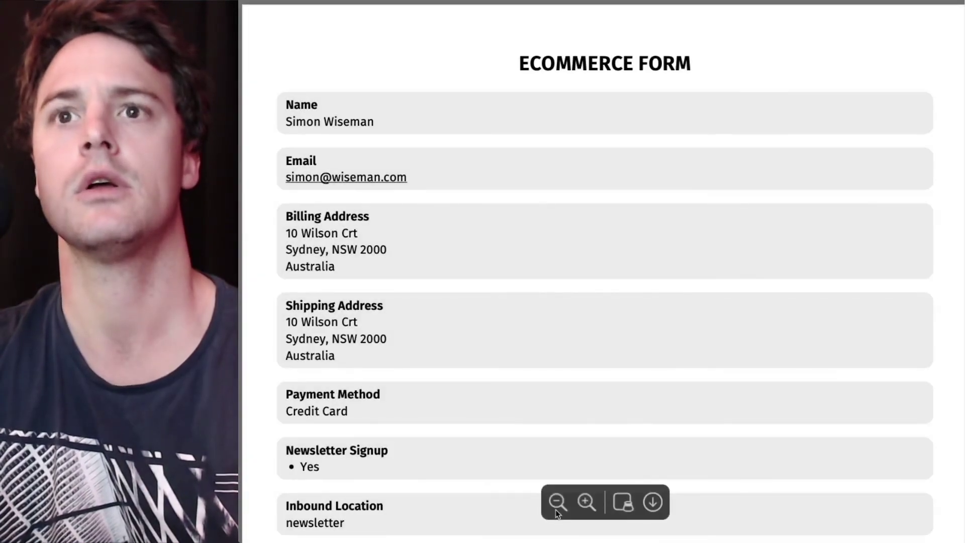
left_click(556, 507)
left_click(557, 503)
left_click(556, 503)
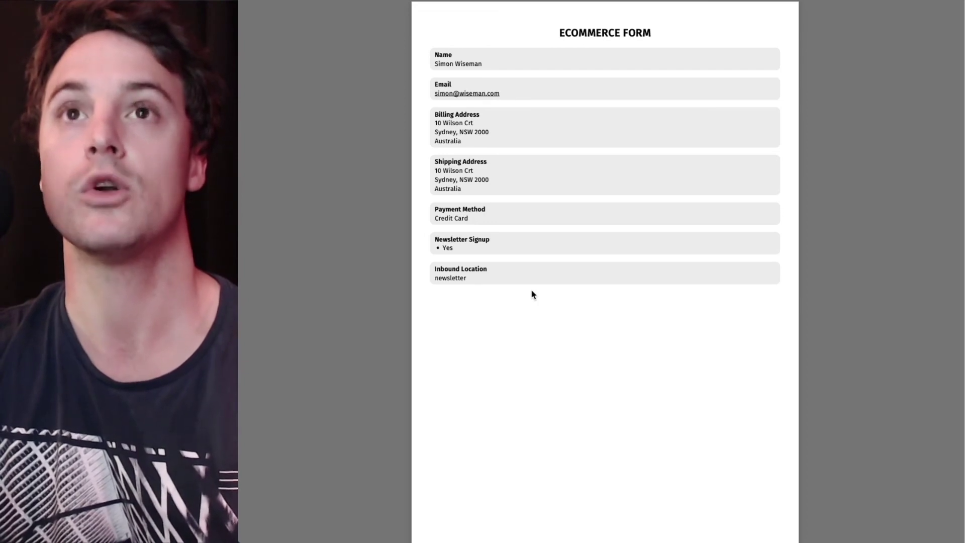
scroll(533, 295, "down", 1)
scroll(533, 294, "up", 1)
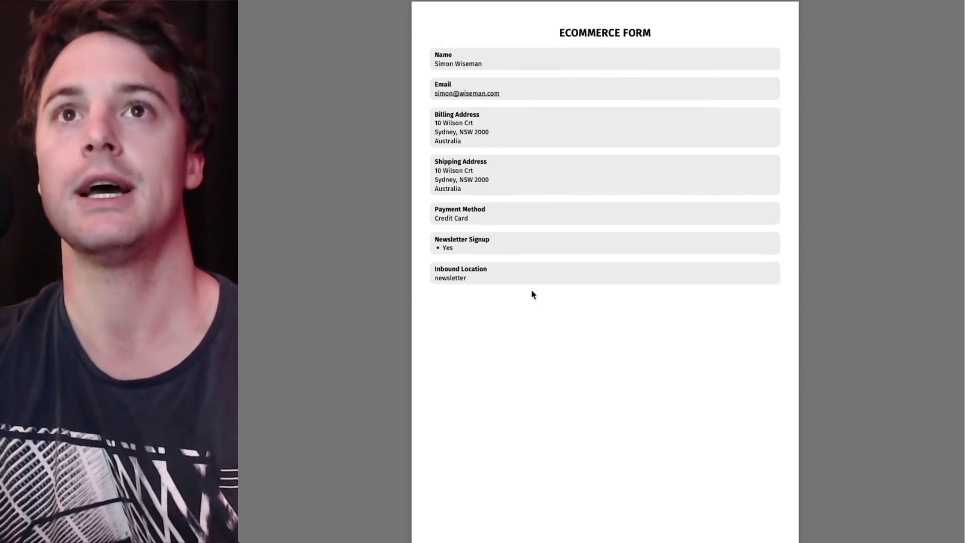